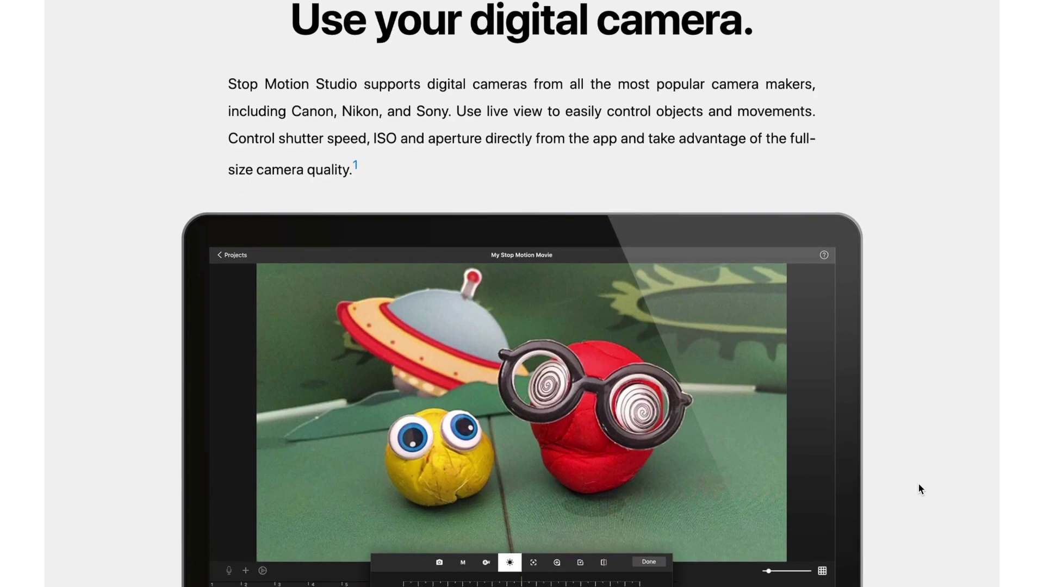
Step: Scroll the Stop Motion Studio features page down to the 'Turn good looking pictures into spectacular.' section
scroll(918, 488, "down", 4)
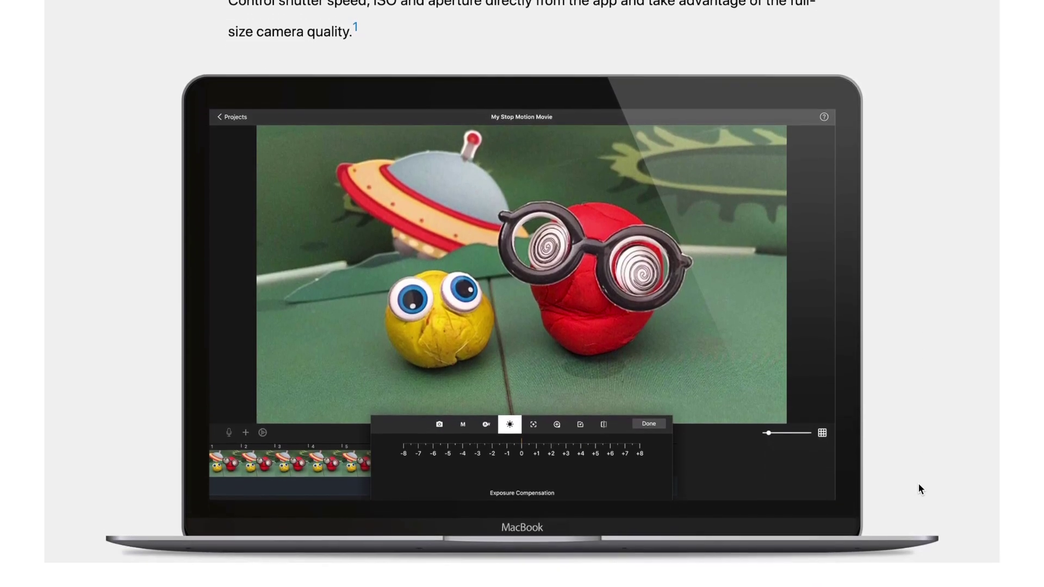
scroll(920, 487, "down", 3)
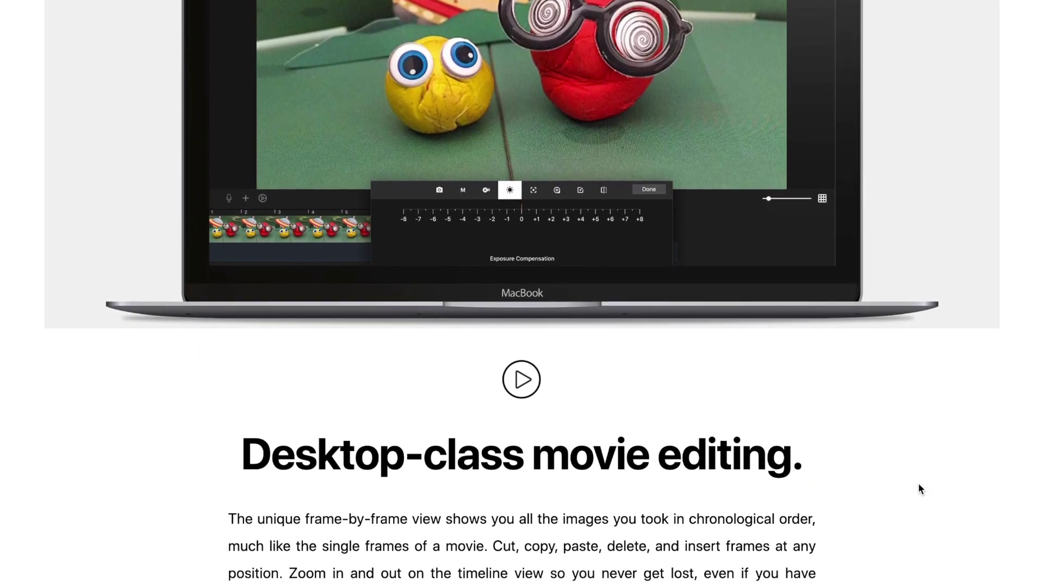
scroll(919, 488, "down", 4)
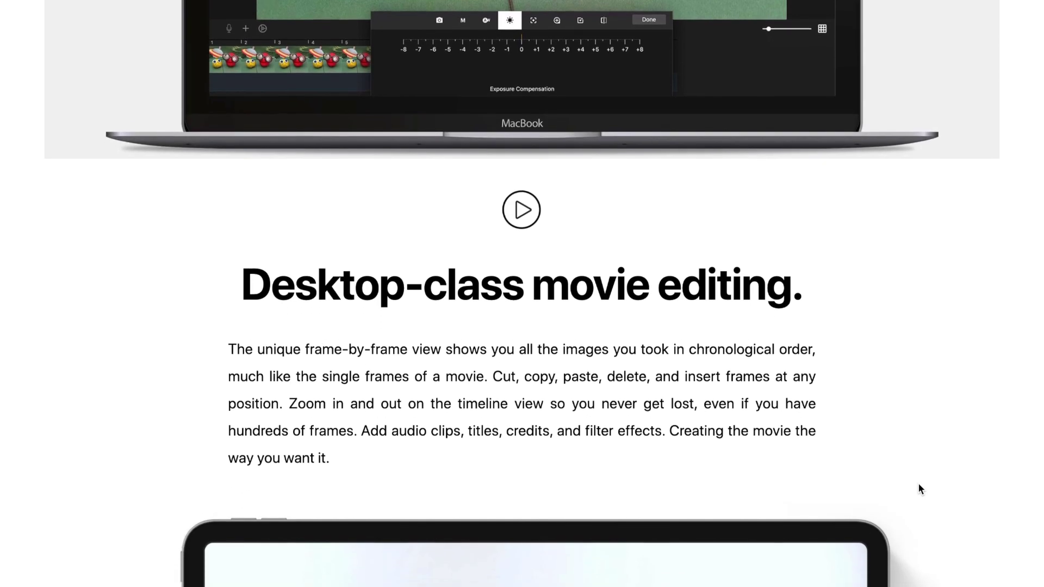
scroll(920, 488, "down", 4)
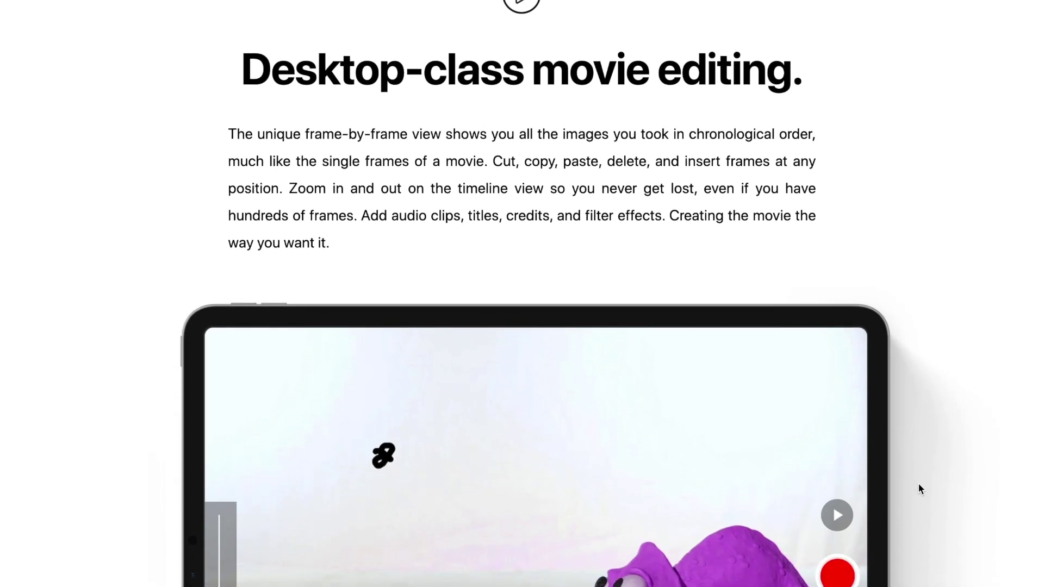
scroll(918, 483, "down", 4)
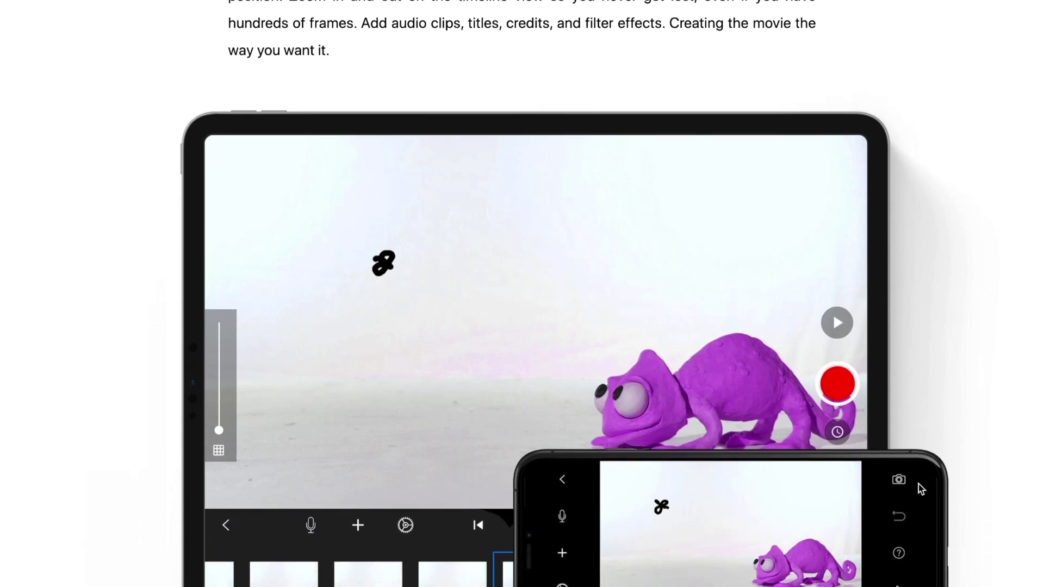
scroll(919, 484, "down", 4)
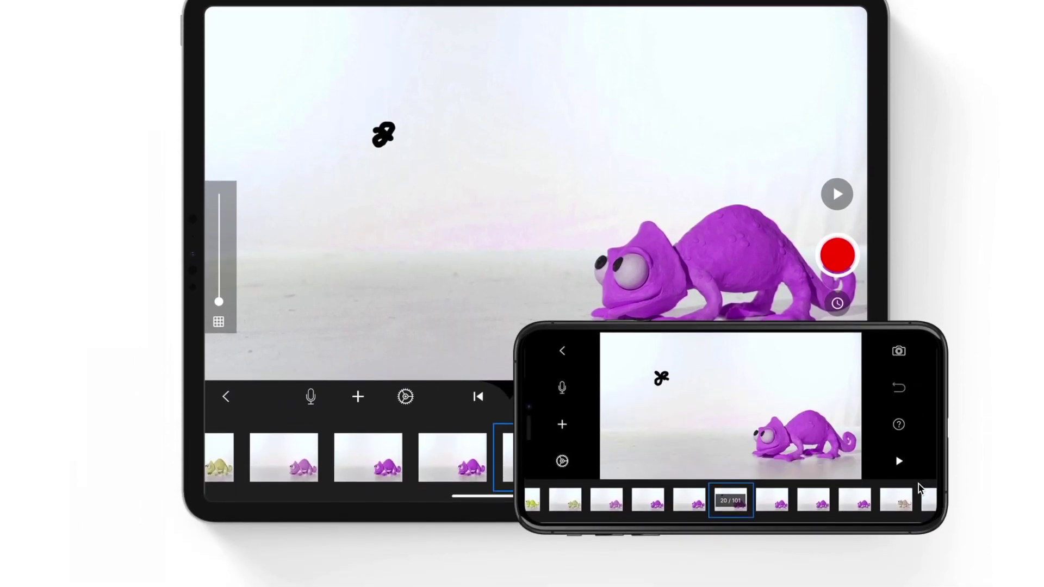
scroll(918, 483, "down", 4)
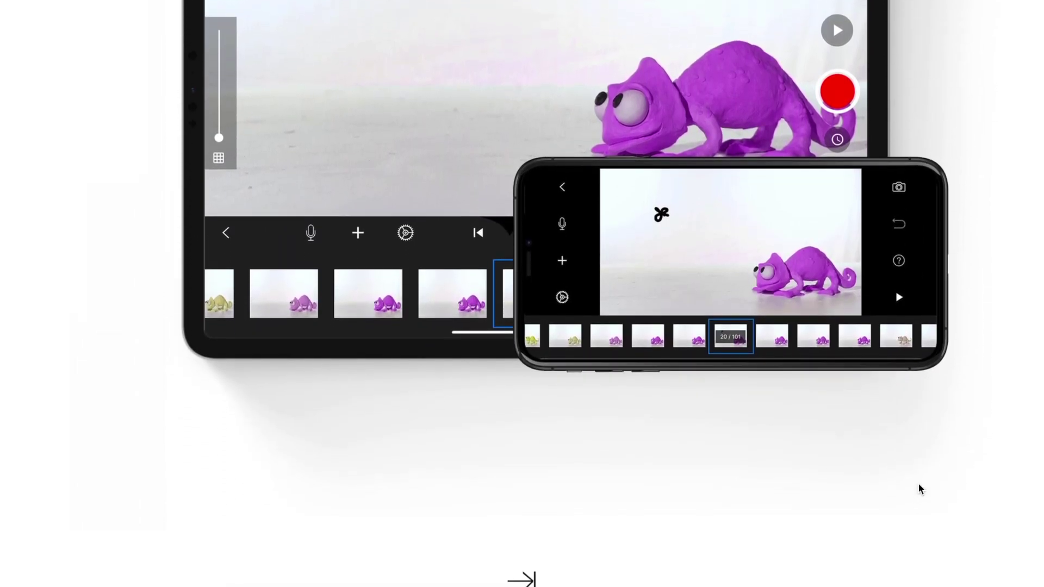
scroll(919, 483, "down", 4)
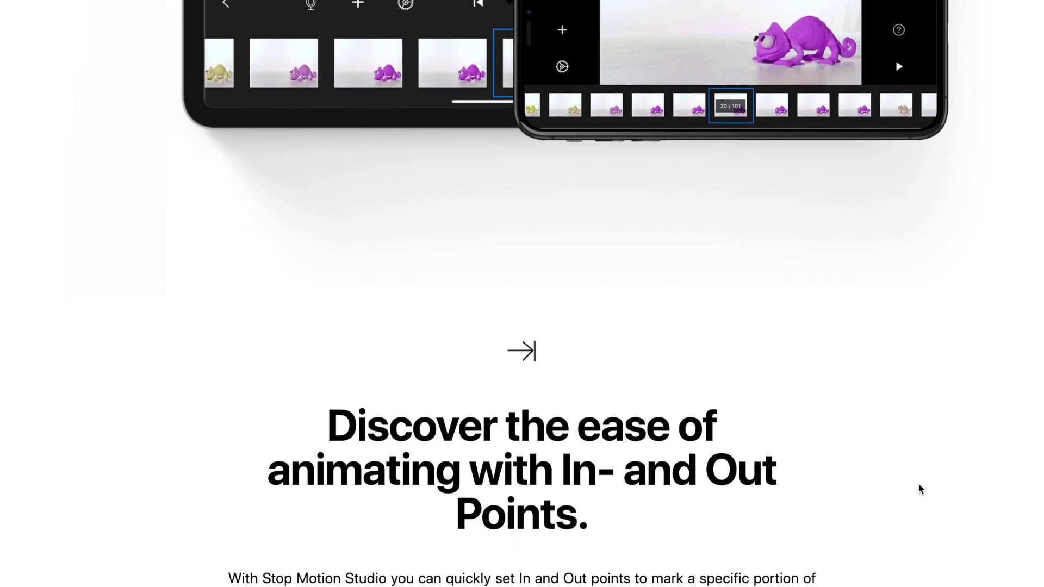
scroll(918, 483, "down", 3)
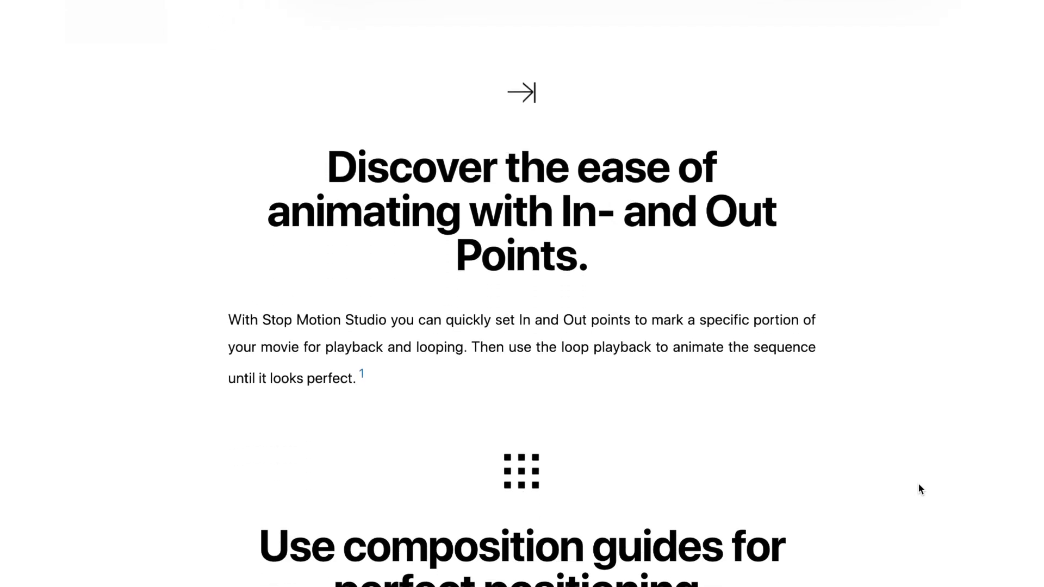
scroll(918, 483, "down", 1)
scroll(918, 484, "down", 2)
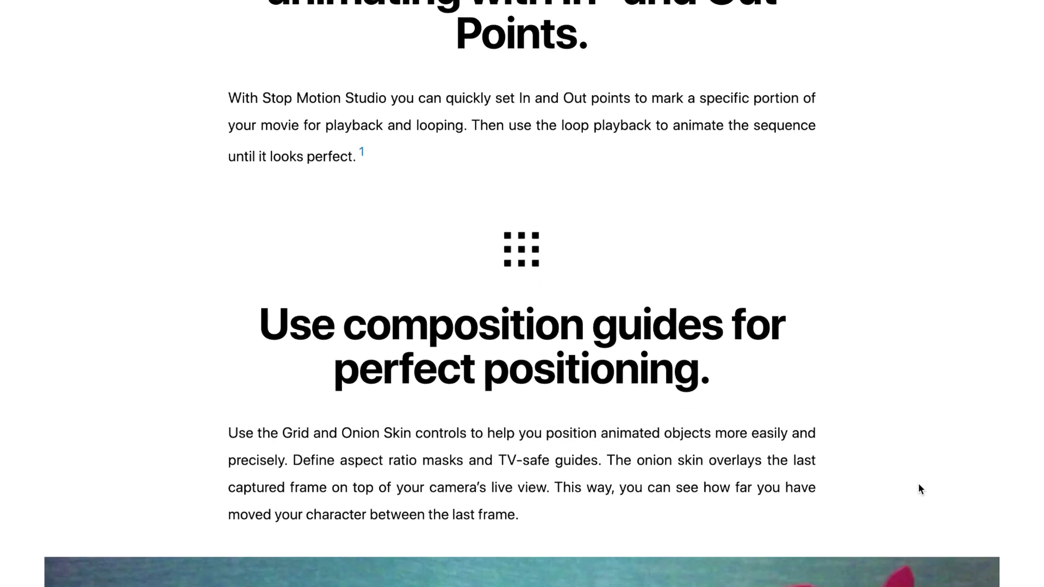
scroll(918, 484, "down", 3)
scroll(919, 486, "down", 1)
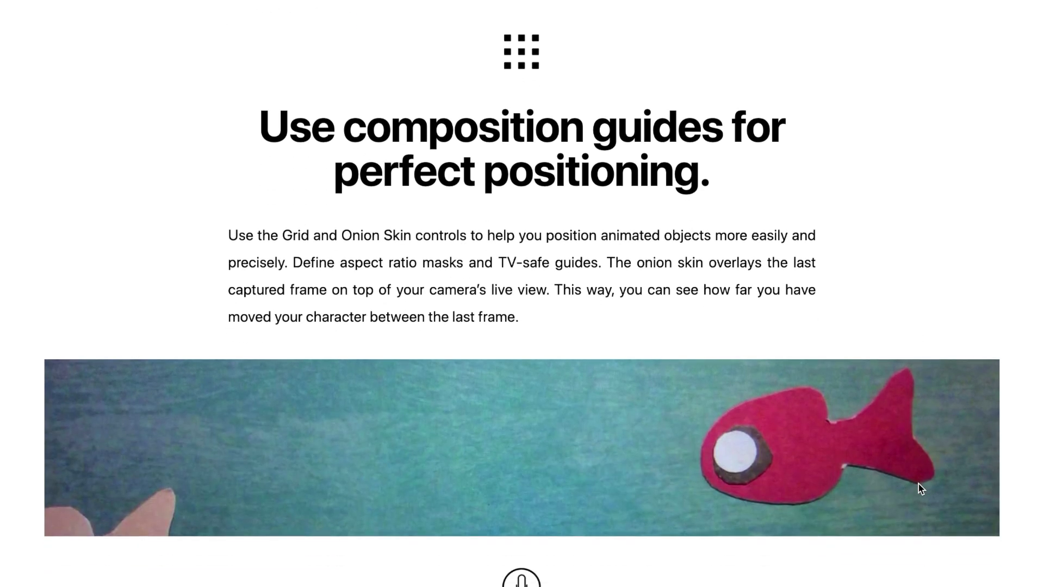
scroll(919, 486, "down", 3)
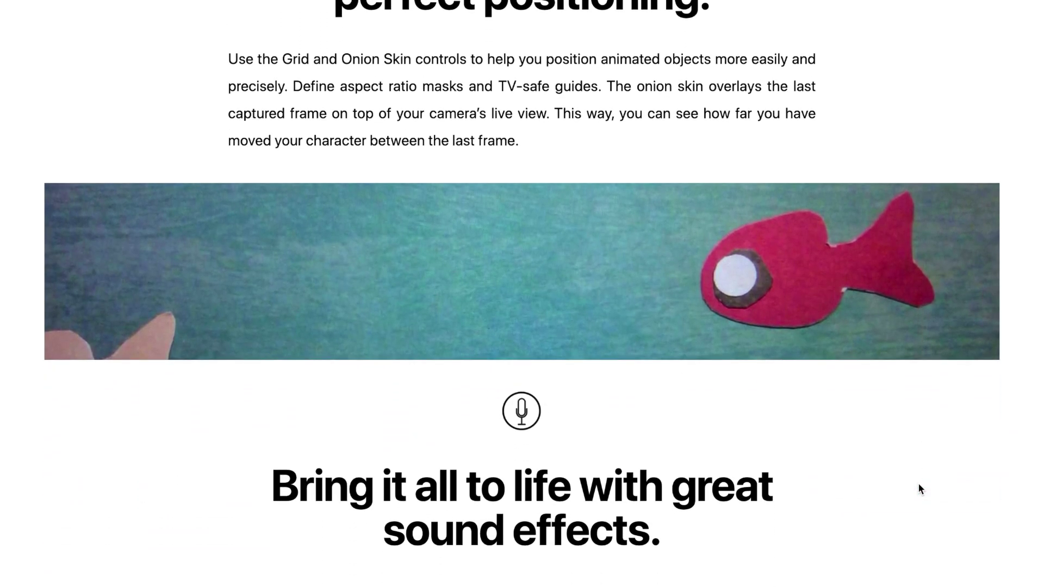
scroll(919, 486, "down", 4)
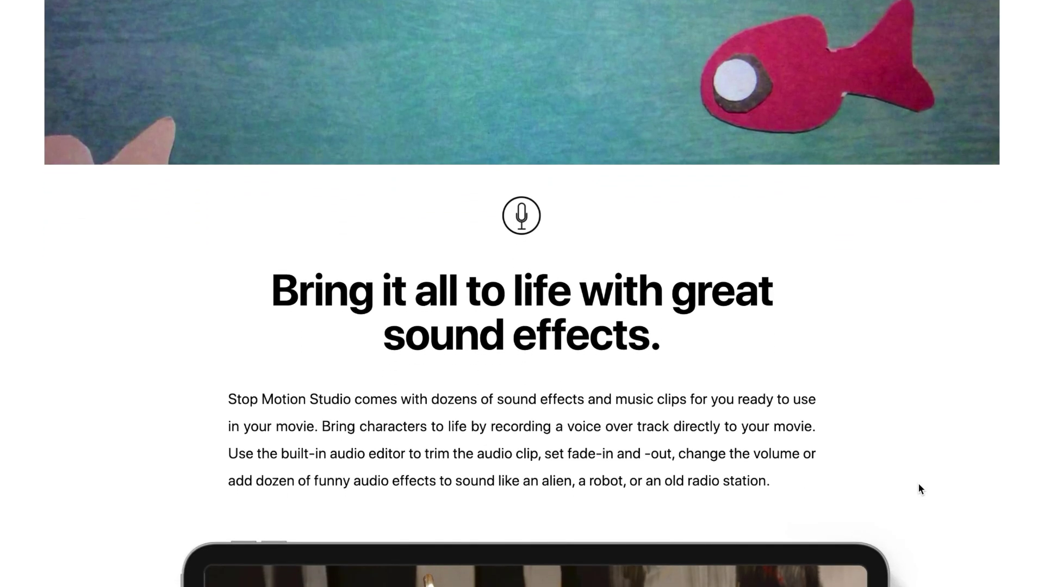
scroll(919, 486, "down", 5)
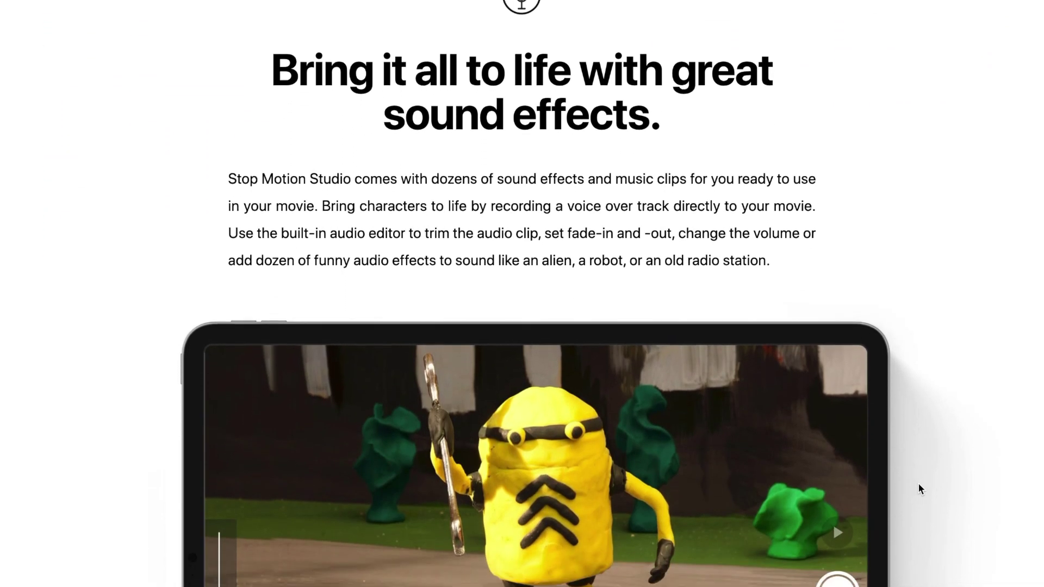
scroll(920, 489, "down", 1)
scroll(919, 489, "down", 3)
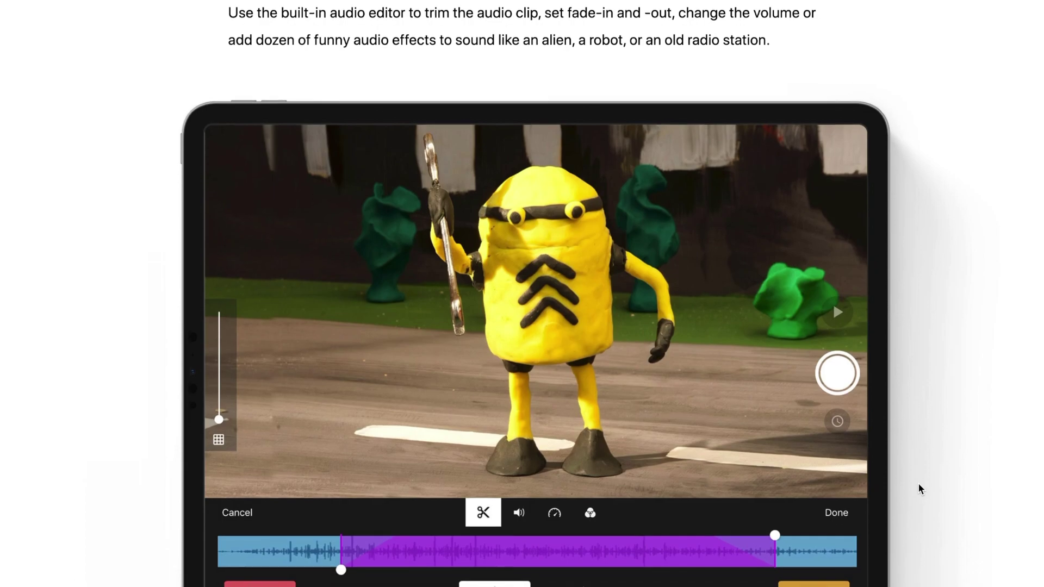
scroll(919, 489, "down", 1)
scroll(920, 488, "down", 4)
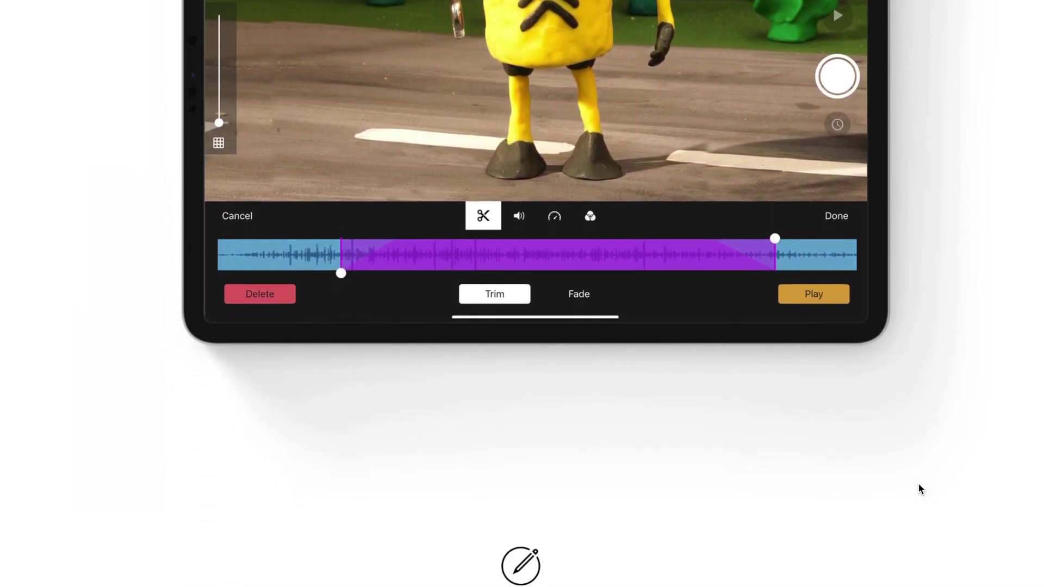
scroll(919, 486, "down", 2)
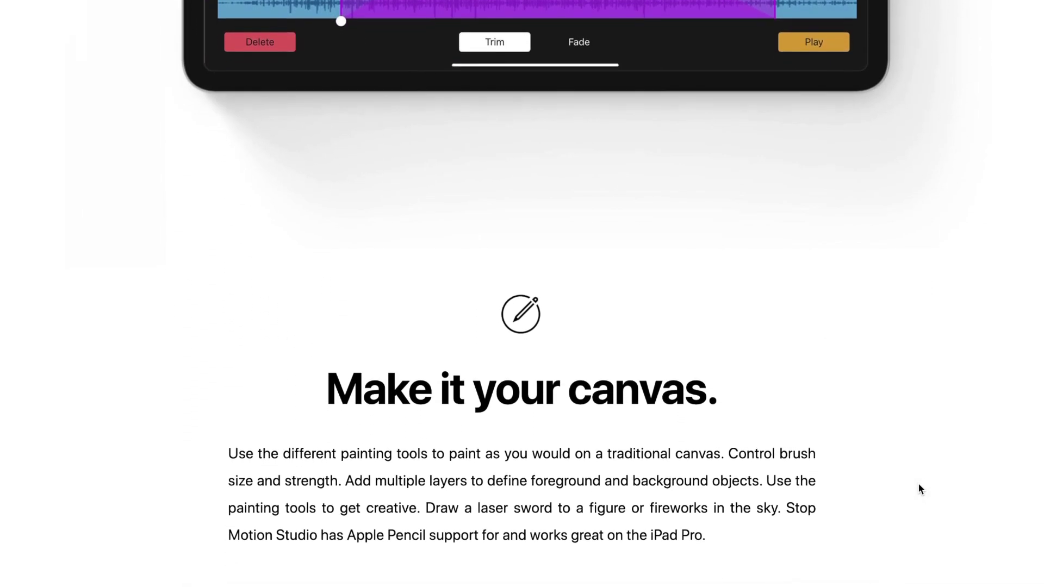
scroll(919, 485, "down", 4)
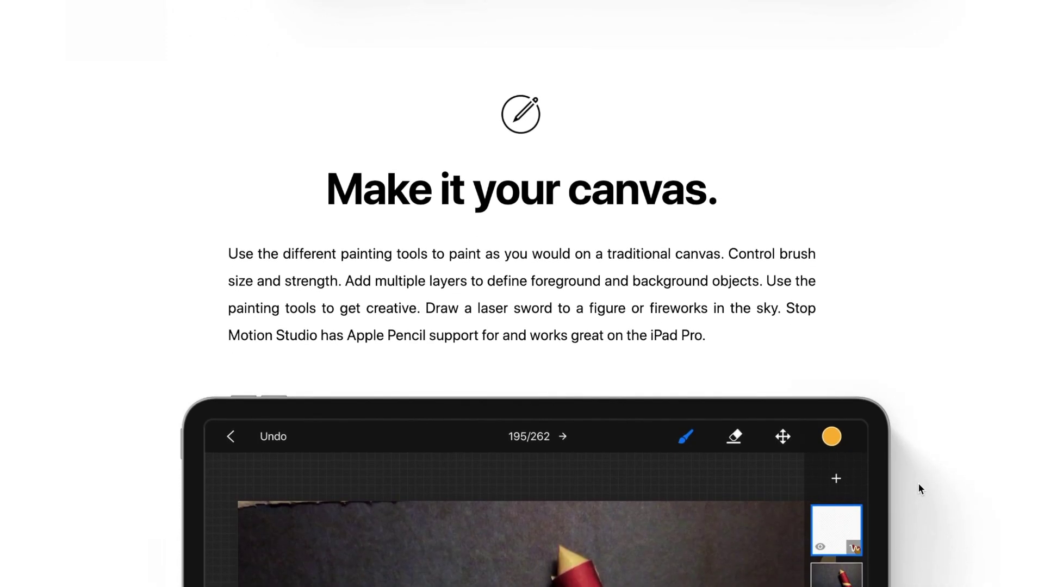
scroll(919, 483, "down", 4)
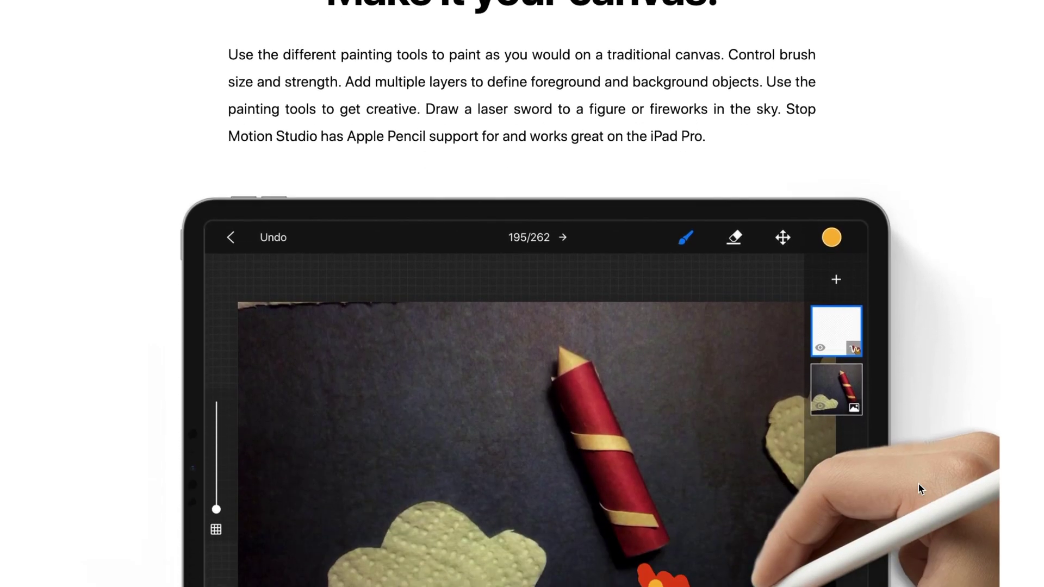
scroll(919, 483, "down", 2)
scroll(919, 488, "down", 2)
scroll(919, 484, "down", 4)
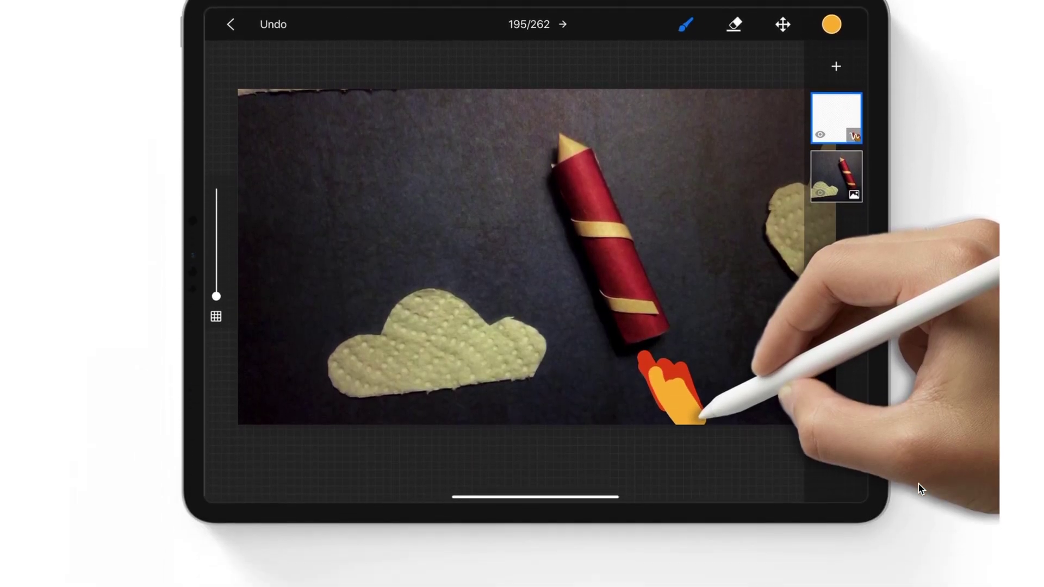
scroll(919, 489, "down", 4)
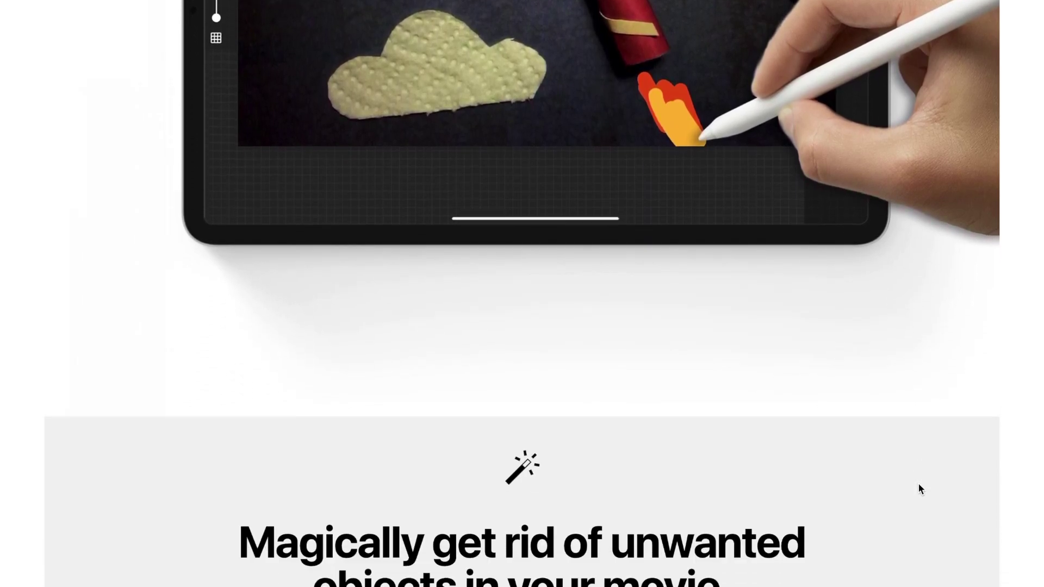
scroll(919, 489, "down", 2)
scroll(919, 486, "down", 2)
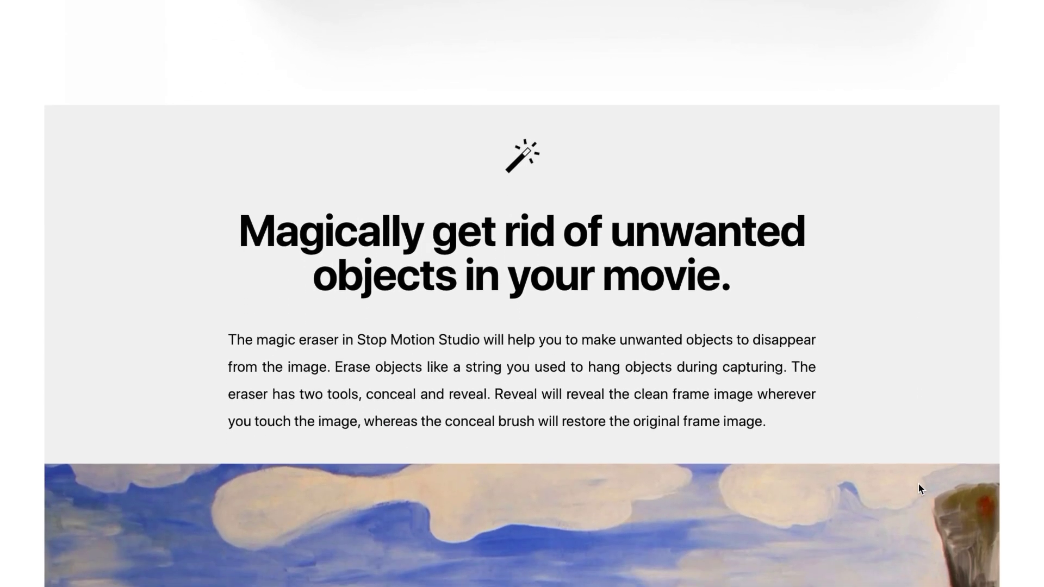
scroll(919, 486, "down", 4)
scroll(919, 489, "down", 4)
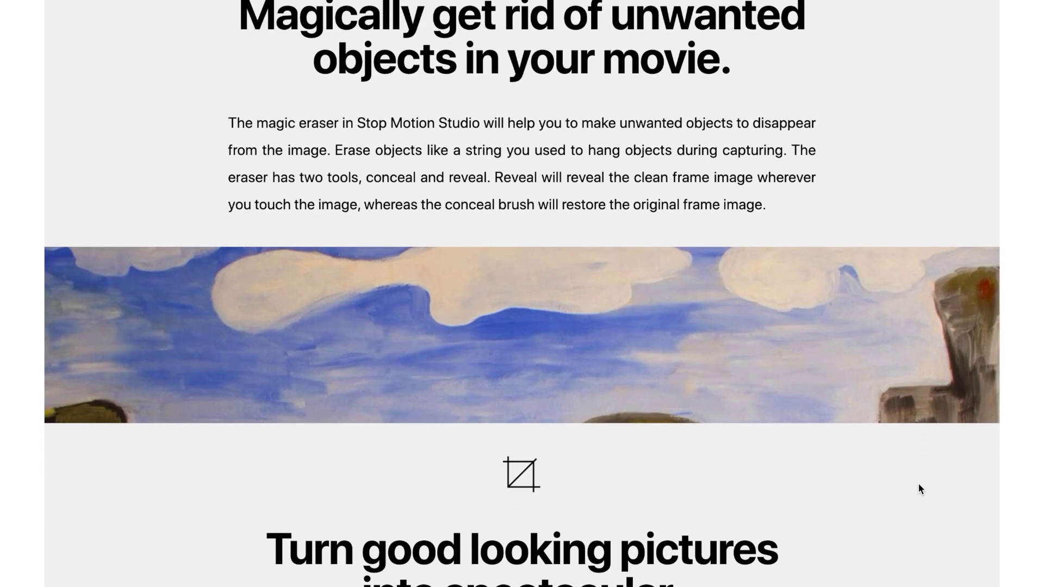
scroll(918, 489, "down", 4)
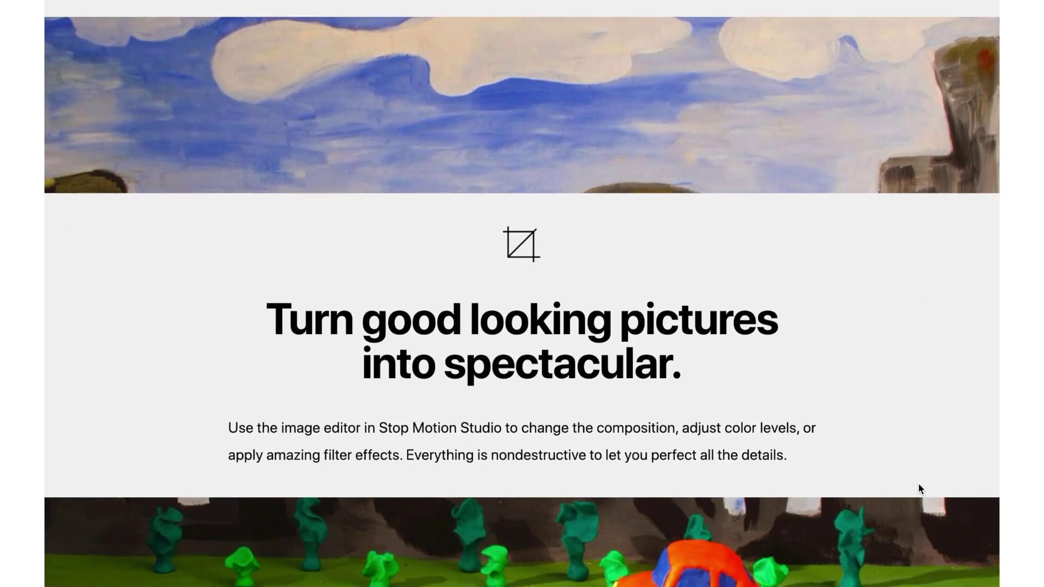
scroll(921, 488, "down", 3)
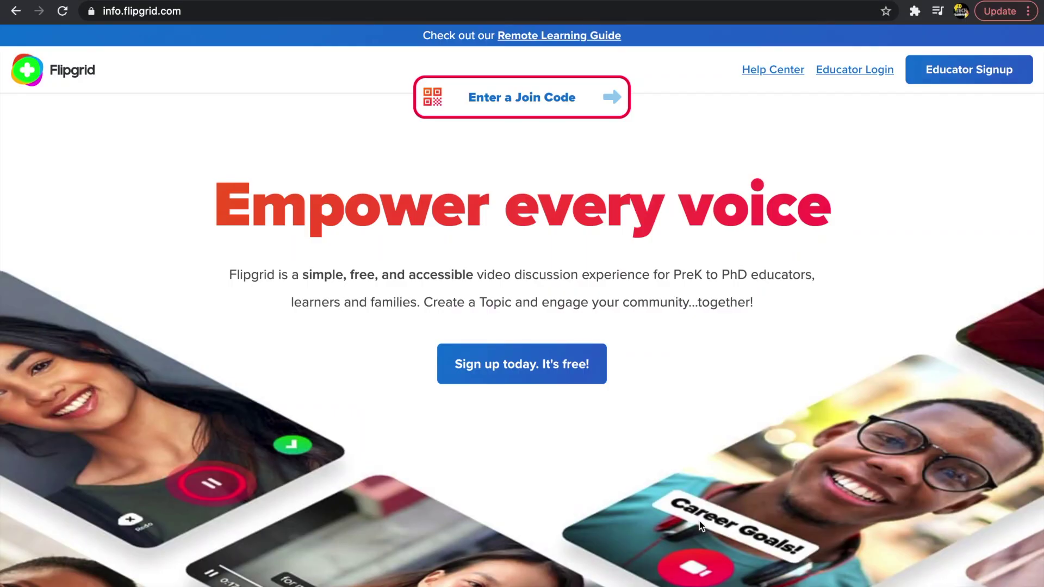
Step: Scroll the Flipgrid homepage past the photo cards to the 'How Flipgrid works... it's simple!' video
scroll(700, 521, "down", 3)
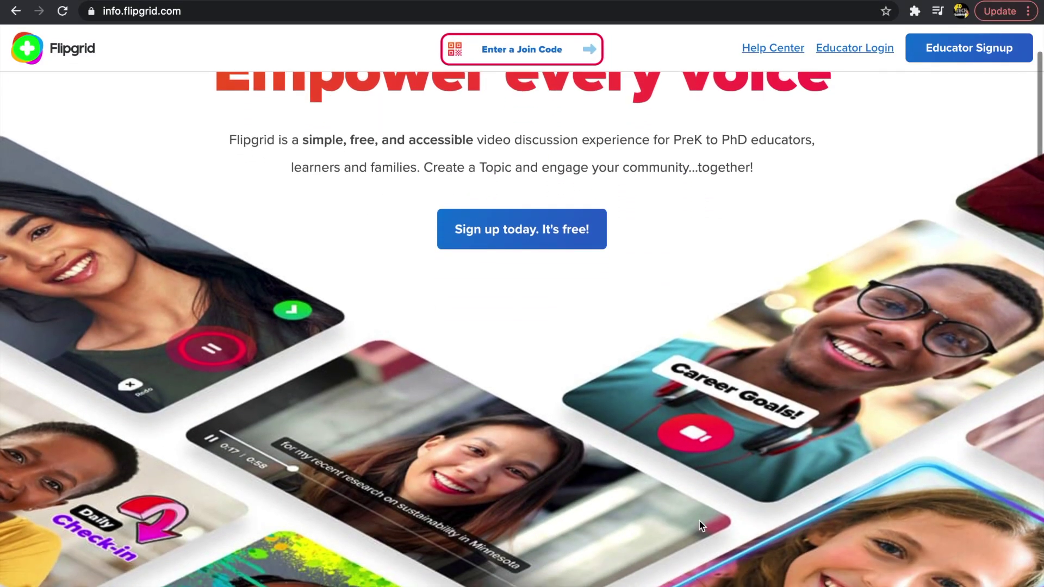
scroll(700, 521, "down", 3)
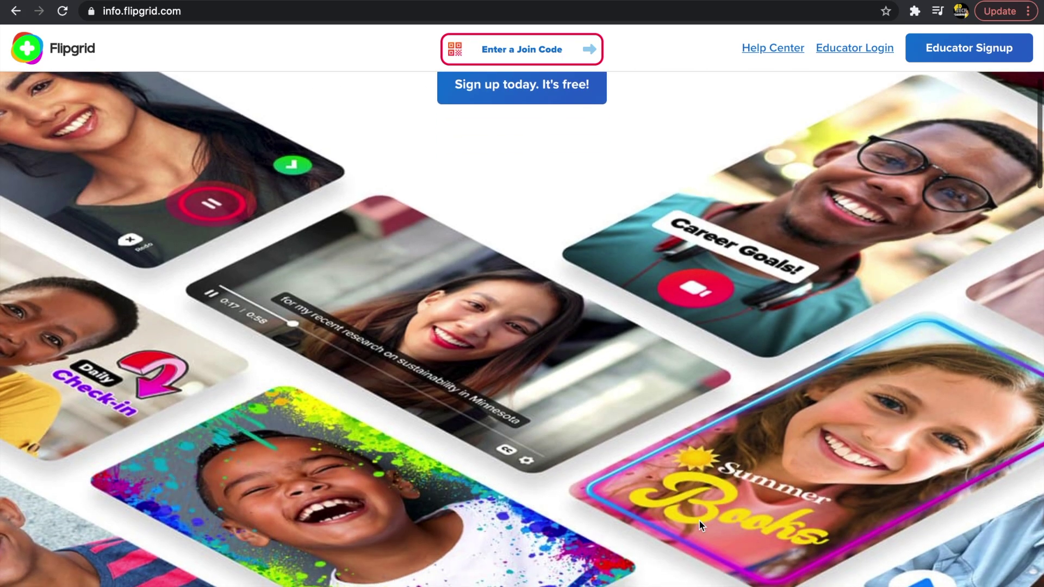
scroll(699, 521, "down", 3)
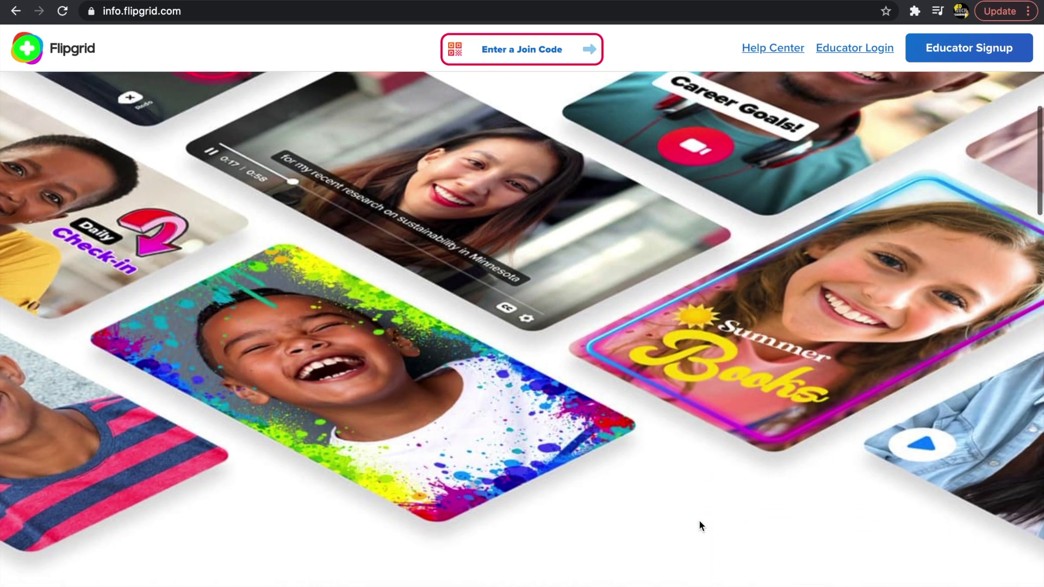
scroll(700, 522, "down", 5)
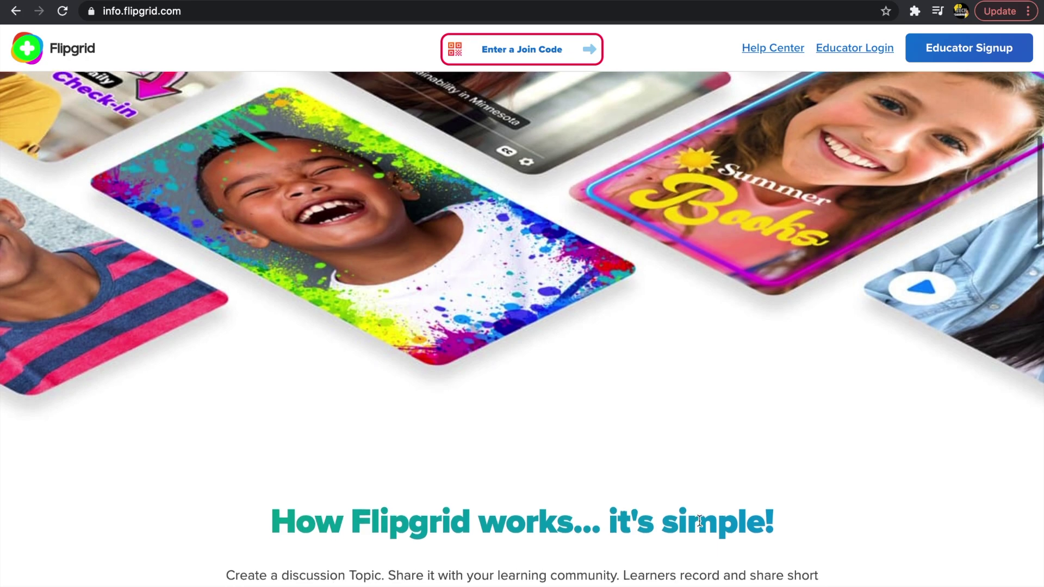
scroll(699, 521, "down", 1)
scroll(699, 522, "down", 3)
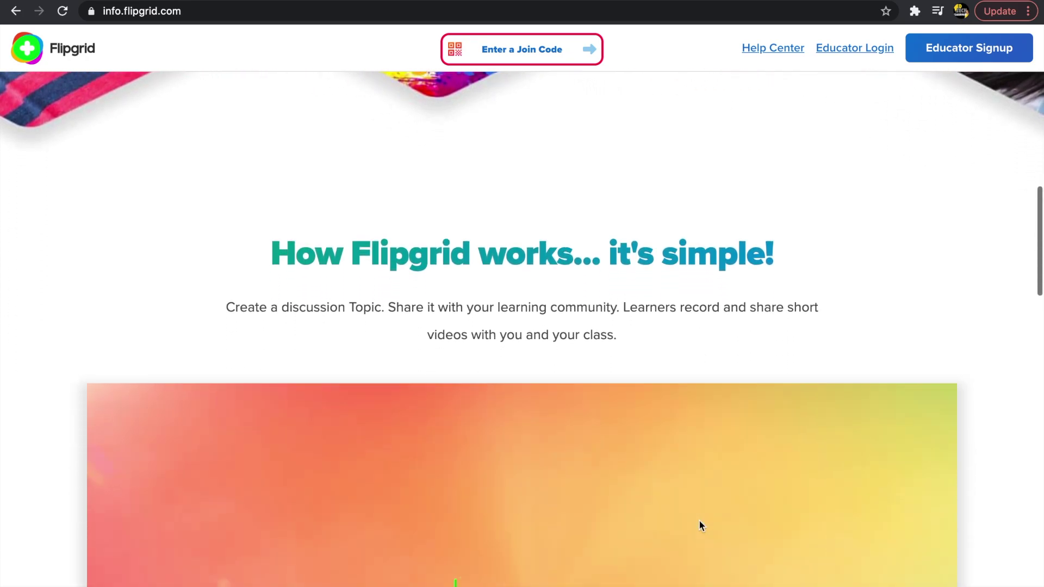
scroll(700, 521, "down", 6)
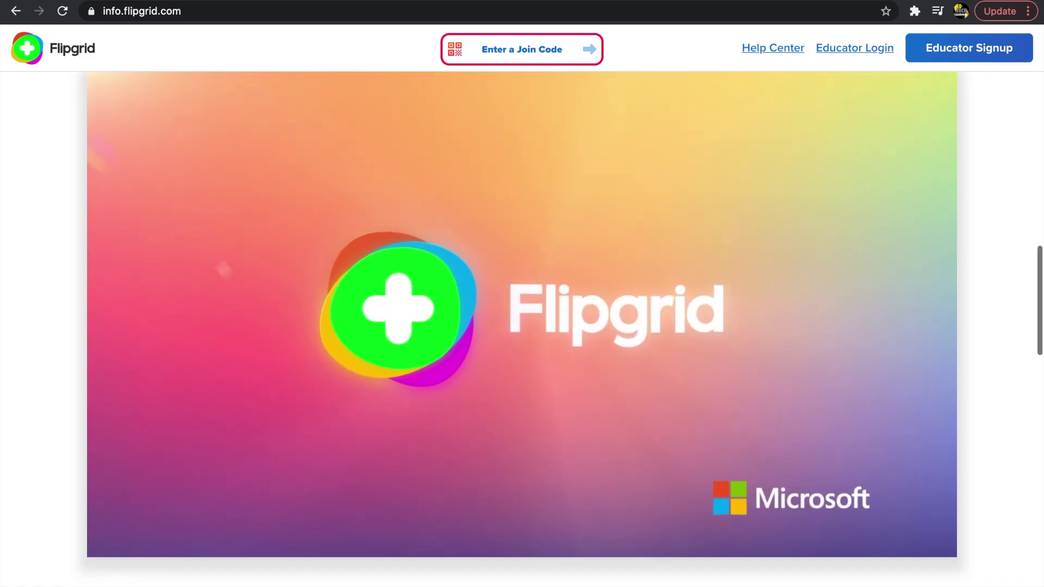
Step: Scroll through the support cards and partner logos, then open the Getting Started Guide card
scroll(699, 522, "down", 5)
scroll(700, 524, "down", 6)
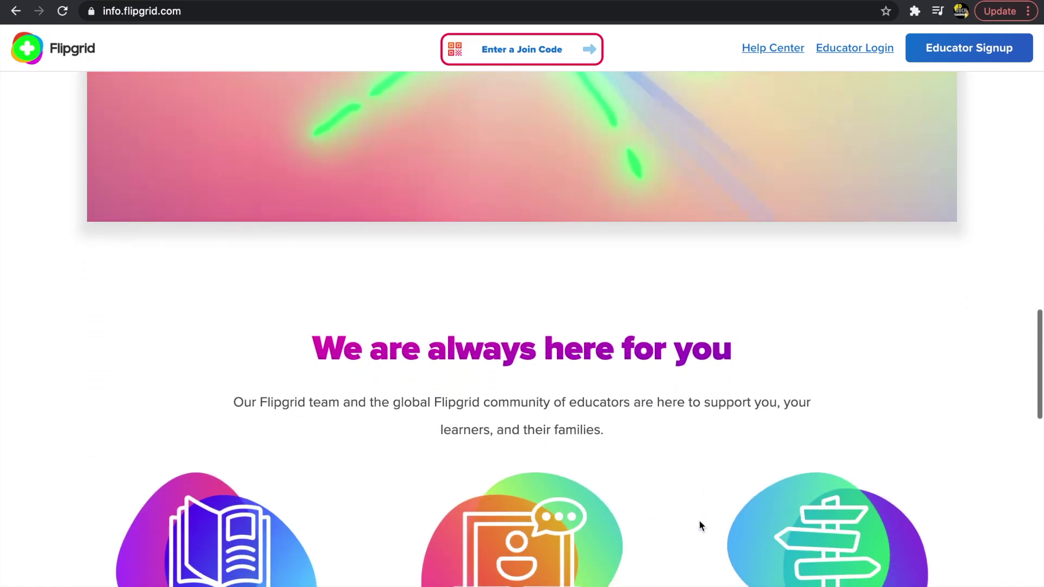
scroll(702, 526, "down", 4)
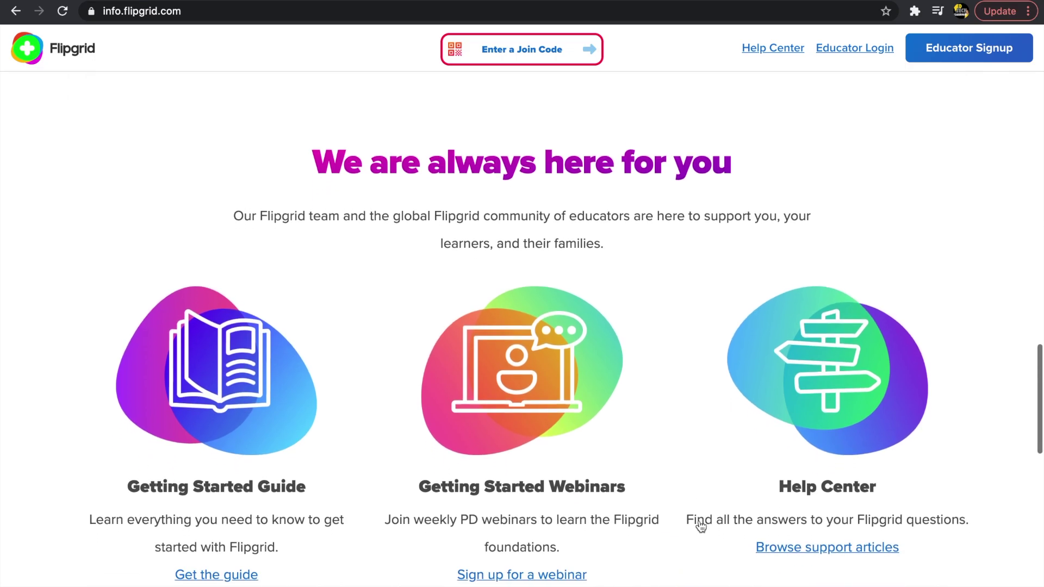
scroll(700, 525, "down", 5)
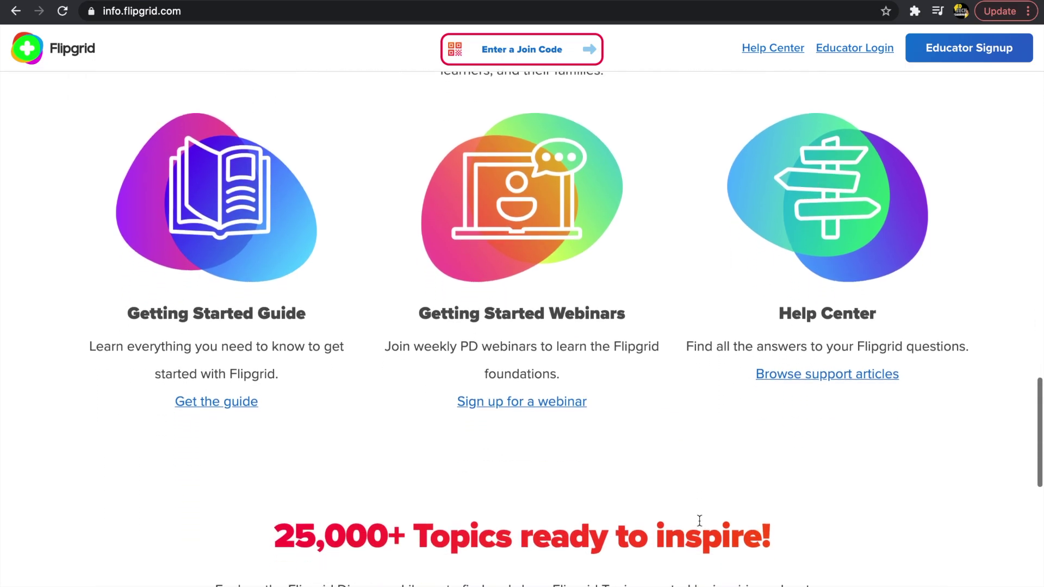
scroll(700, 525, "down", 6)
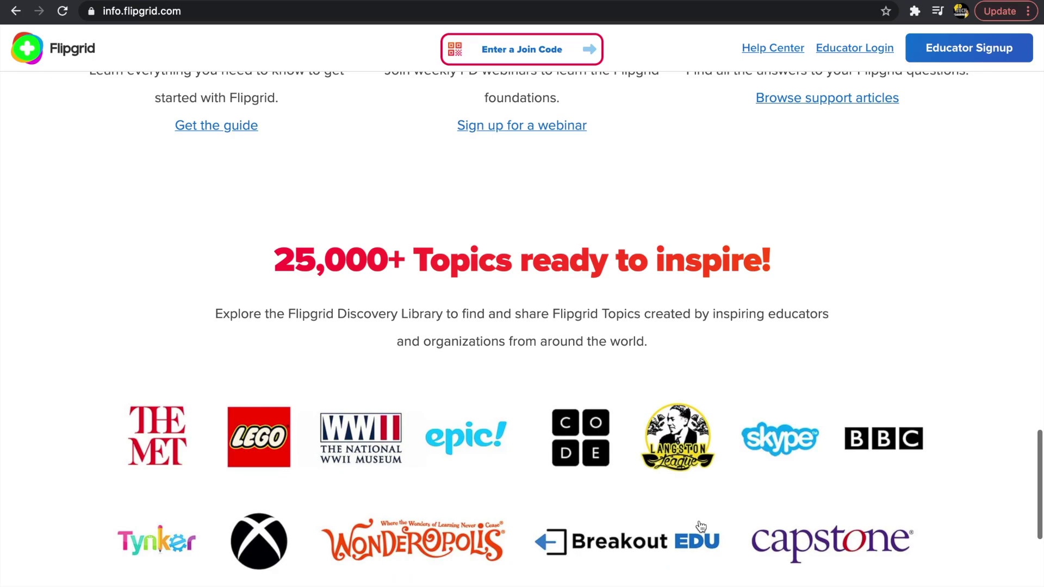
scroll(700, 525, "down", 3)
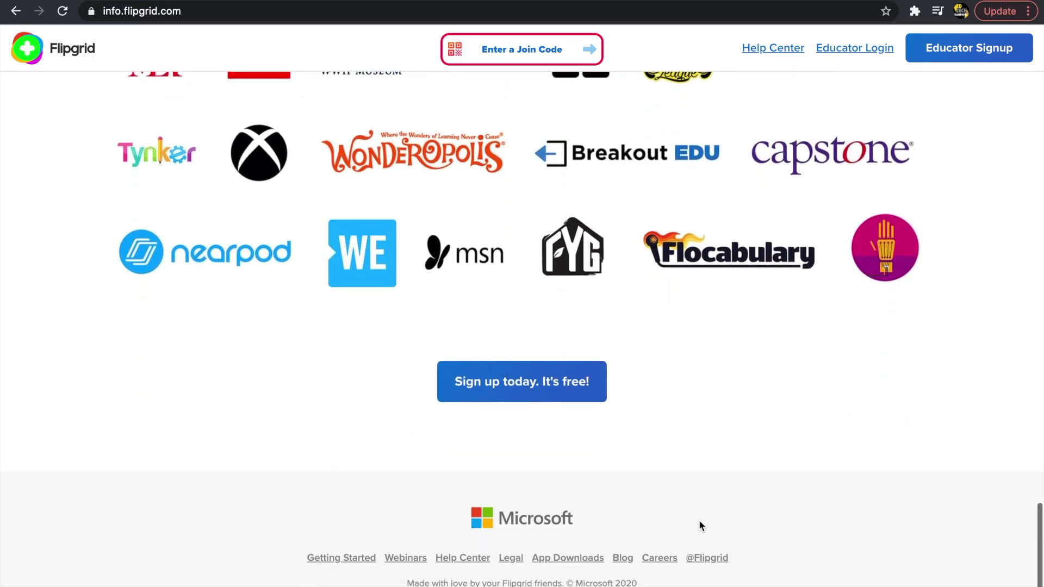
scroll(700, 526, "up", 15)
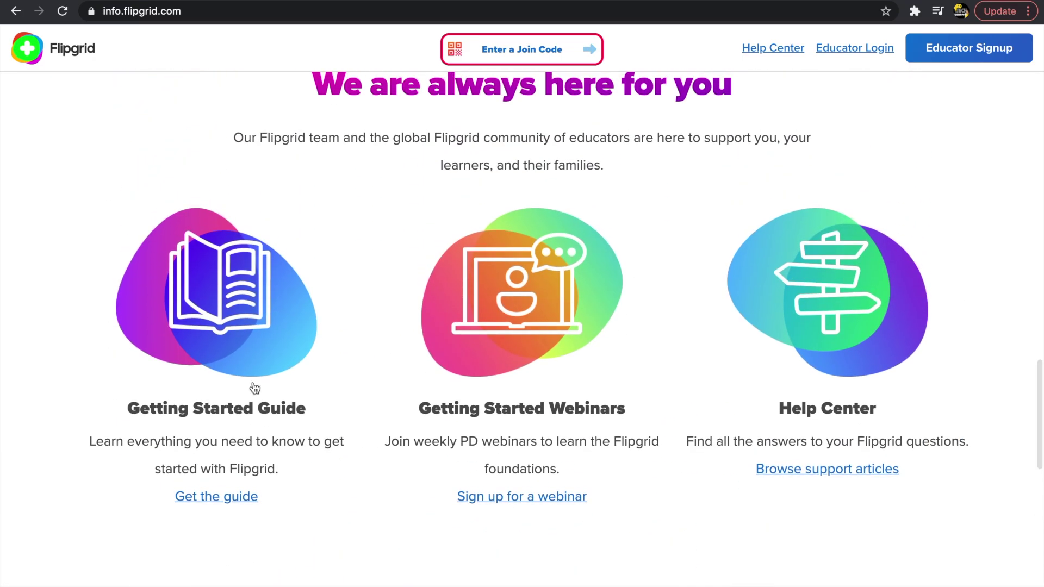
left_click(253, 385)
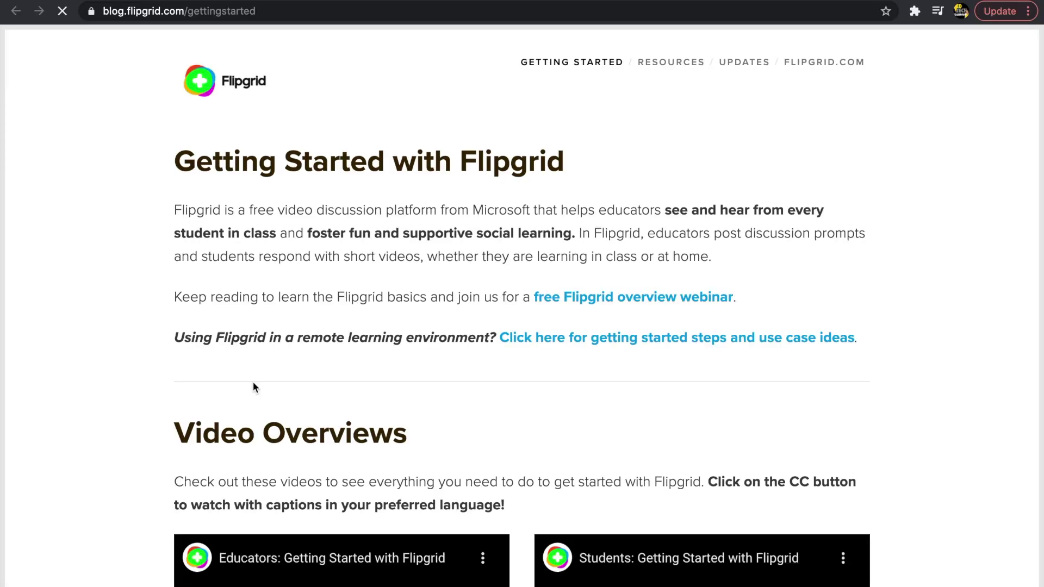
Step: Read the Getting Started with Flipgrid guide through Step 3, then return to Discovery
scroll(254, 383, "down", 3)
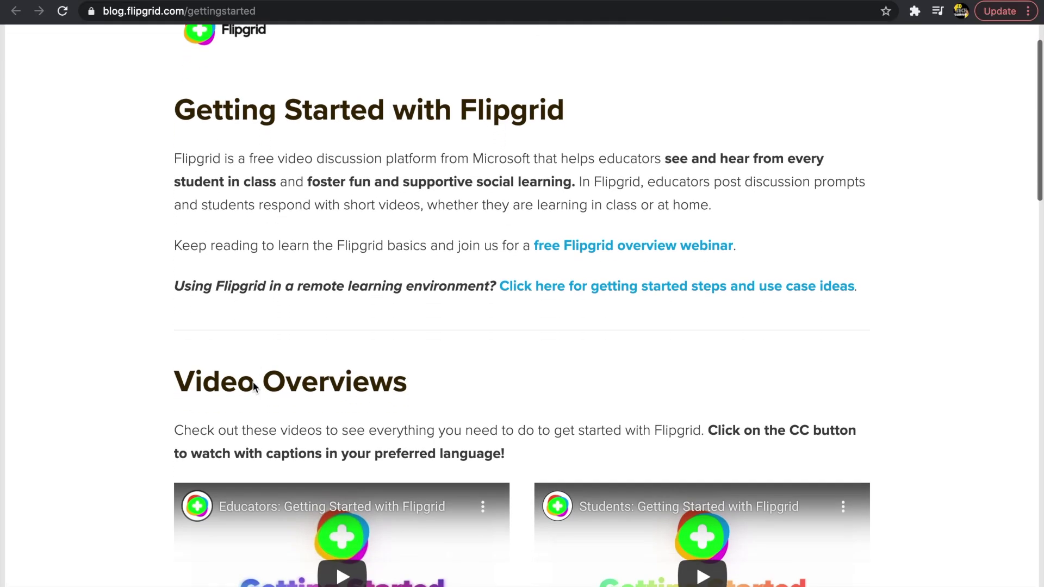
scroll(253, 382, "down", 6)
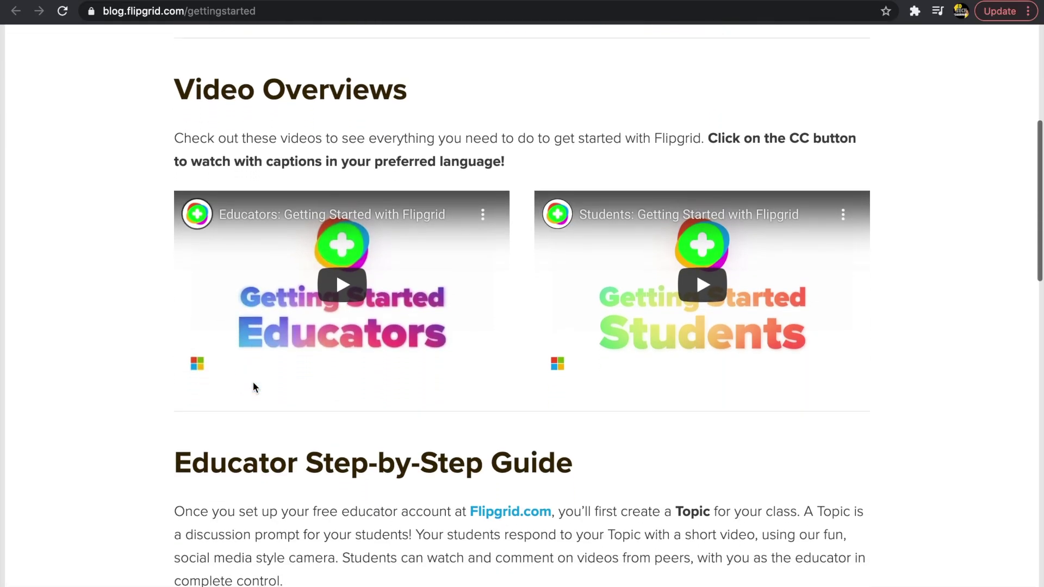
scroll(253, 382, "down", 4)
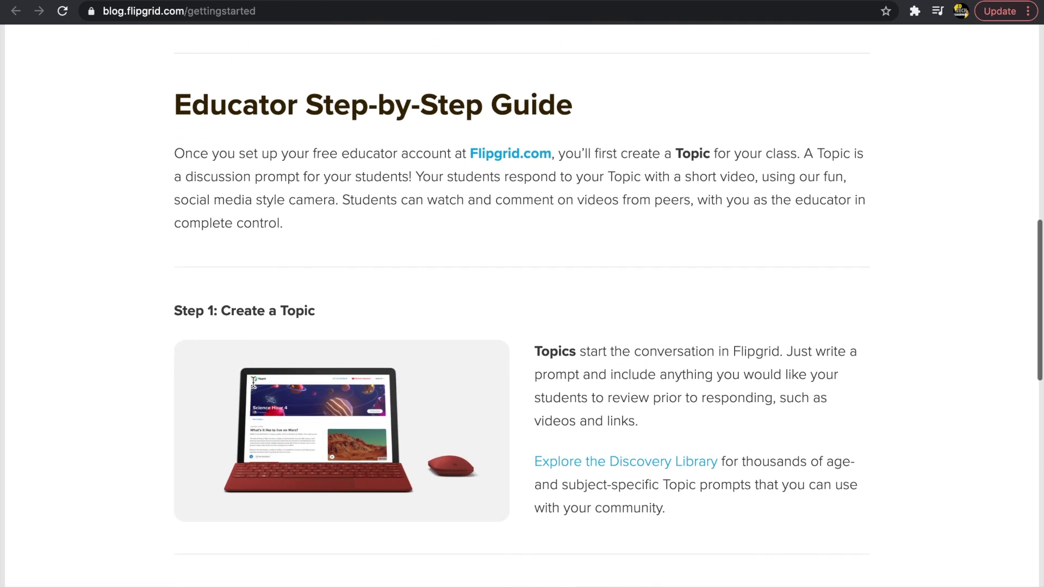
scroll(253, 382, "down", 5)
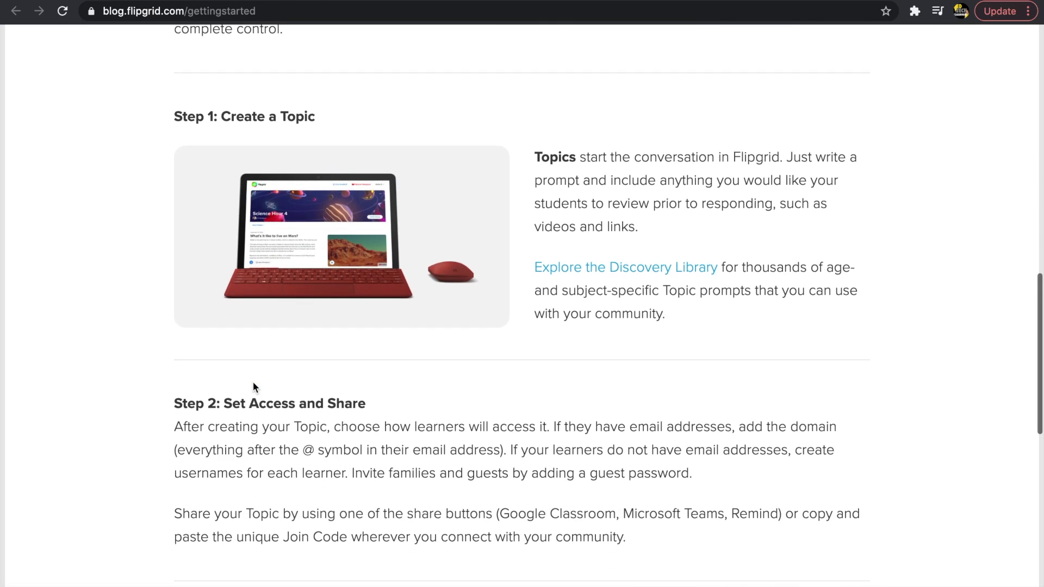
scroll(253, 382, "down", 4)
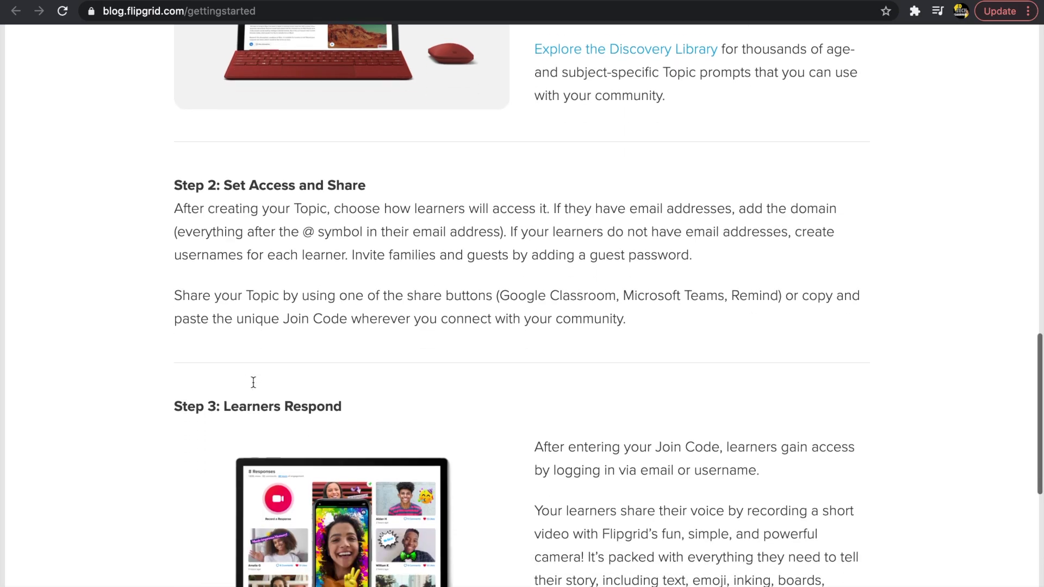
scroll(253, 382, "down", 4)
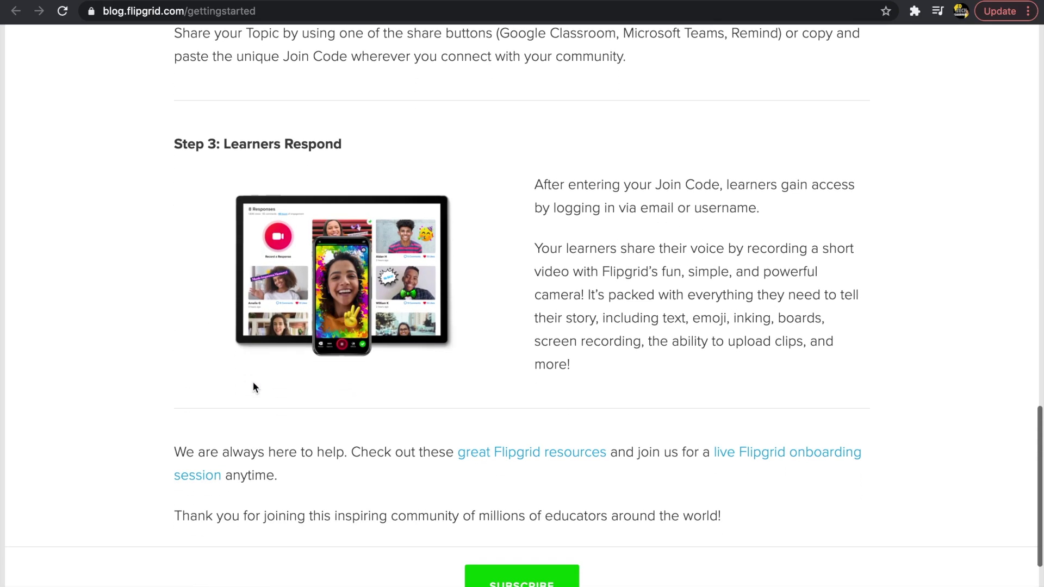
key("alt+Left")
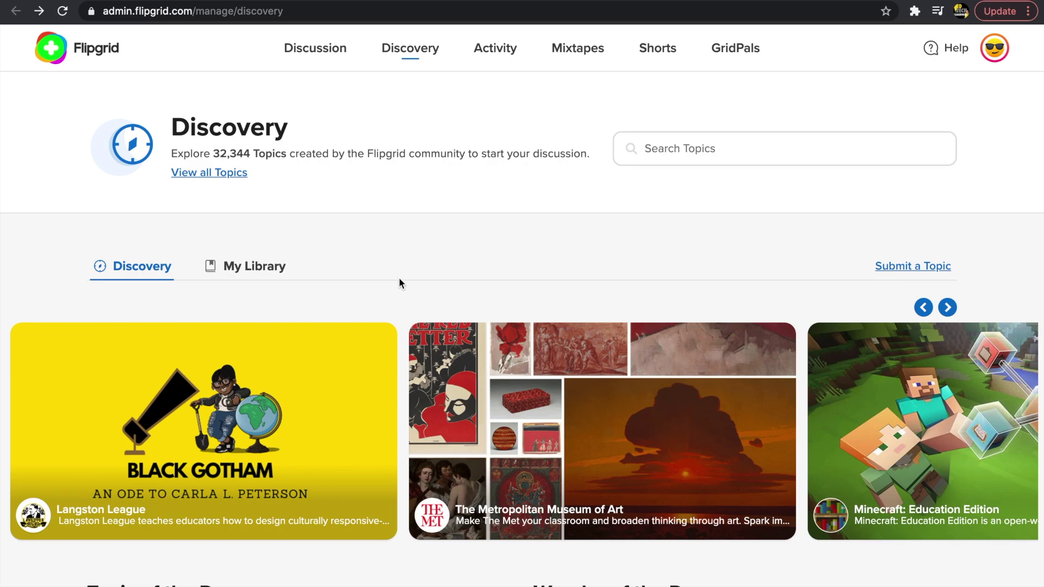
scroll(400, 280, "down", 3)
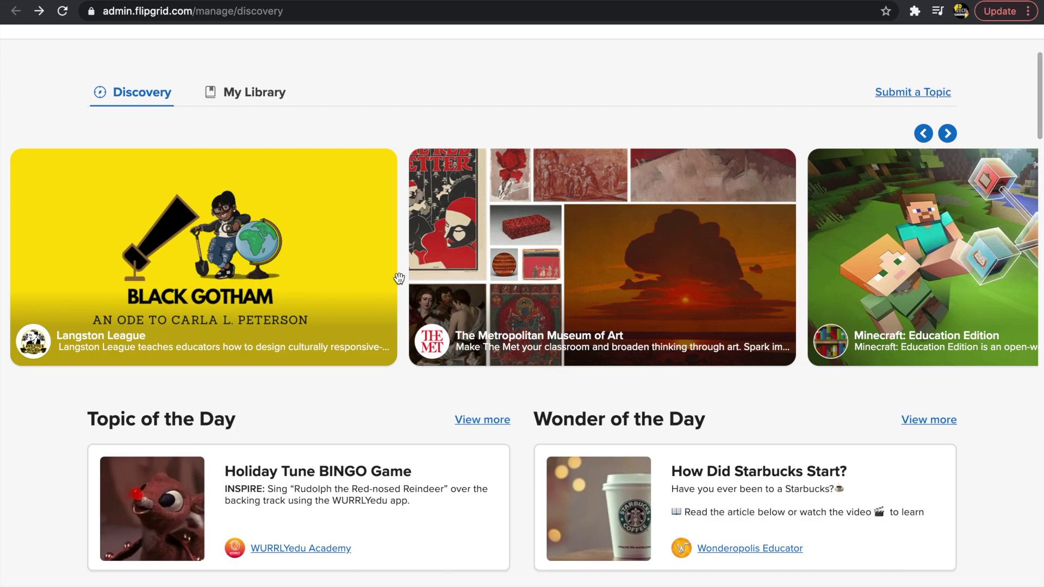
scroll(399, 278, "down", 2)
scroll(399, 278, "down", 3)
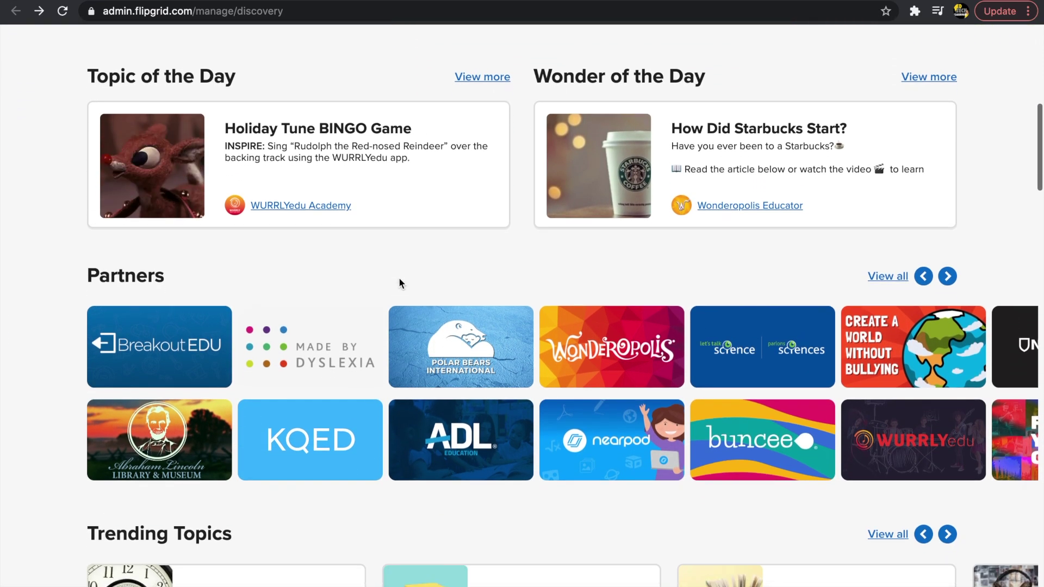
scroll(399, 278, "down", 3)
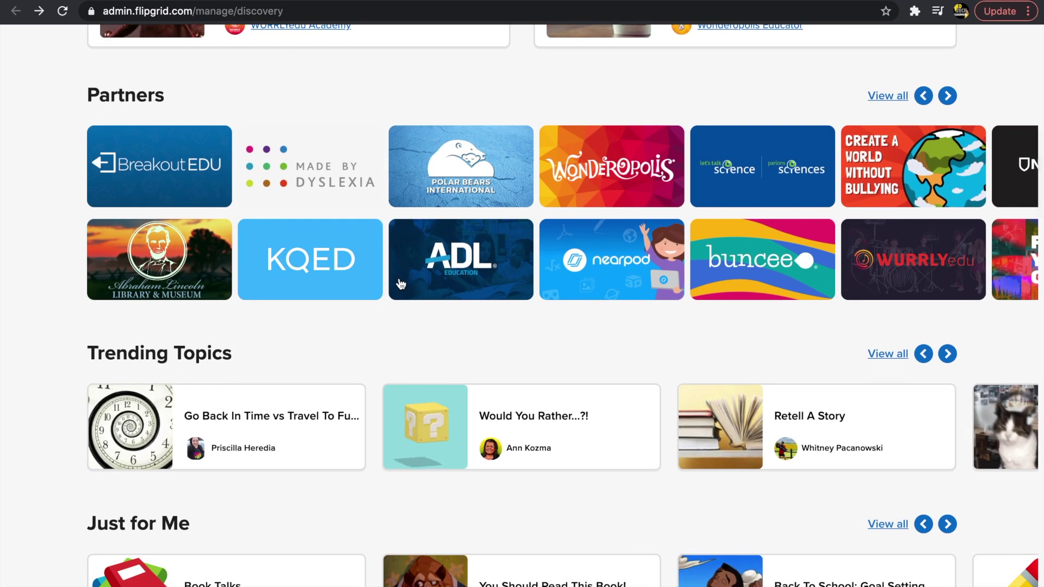
scroll(400, 283, "down", 3)
scroll(401, 284, "down", 2)
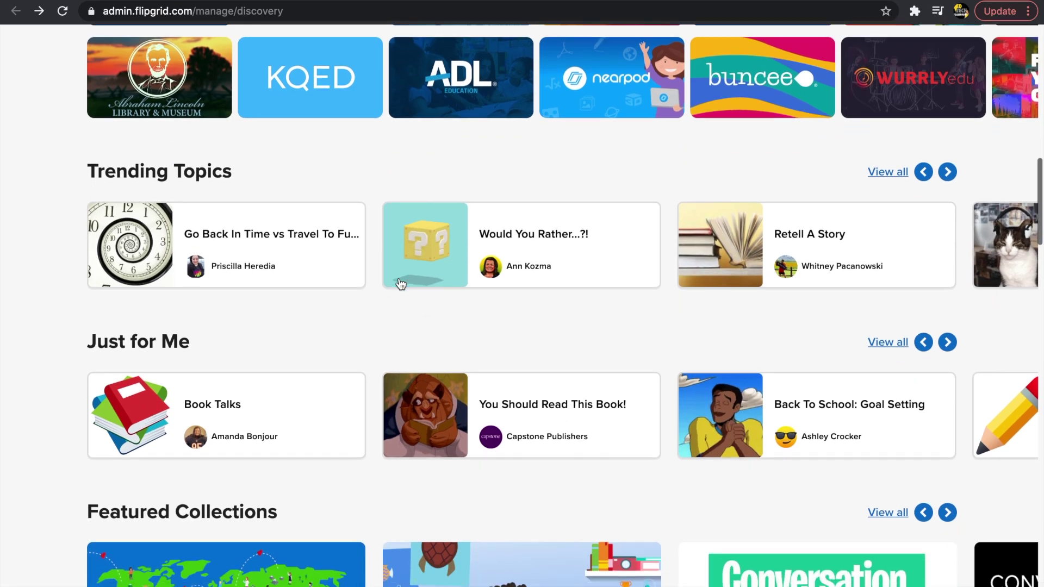
scroll(401, 283, "down", 1)
scroll(401, 283, "down", 5)
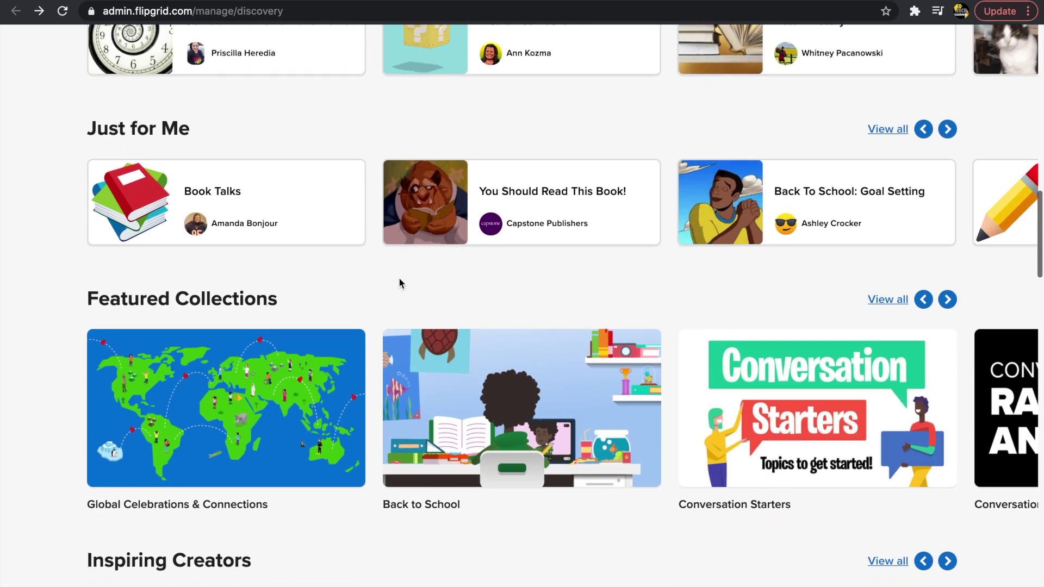
scroll(401, 283, "down", 2)
scroll(399, 282, "down", 2)
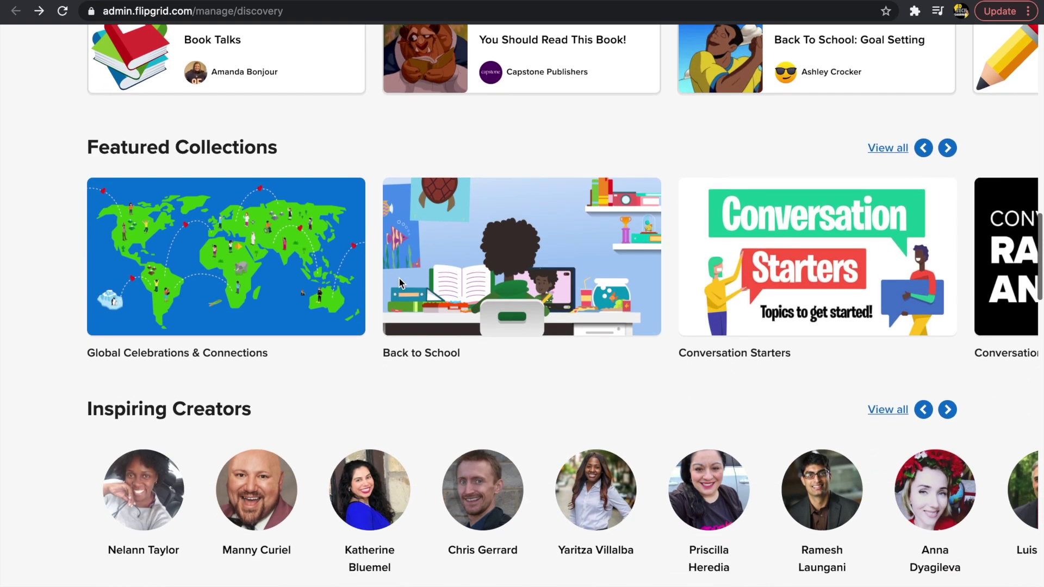
scroll(401, 283, "up", 8)
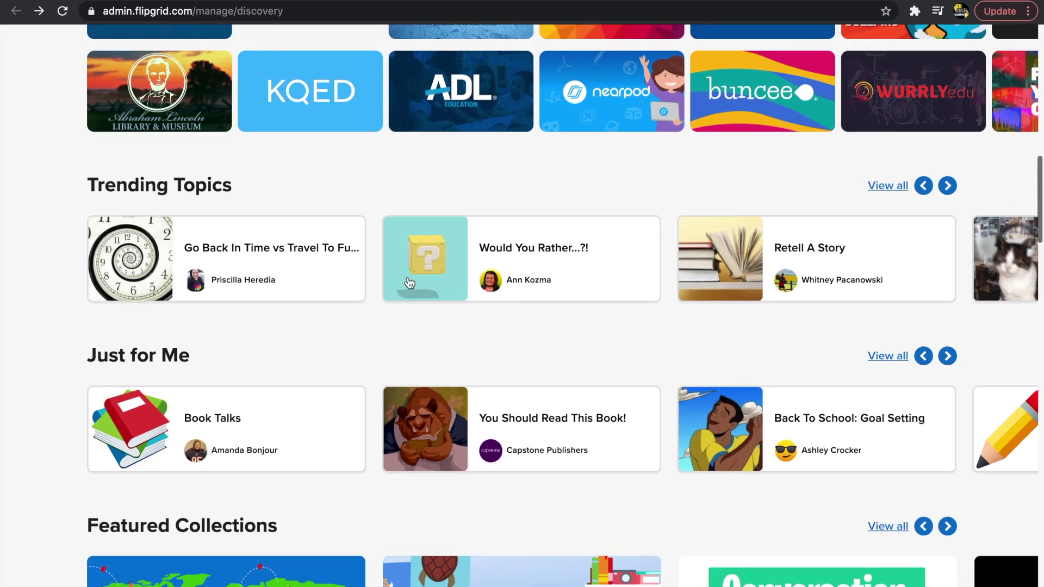
Step: Add the Would You Rather...?! topic to the discussion as an individual topic
left_click(475, 253)
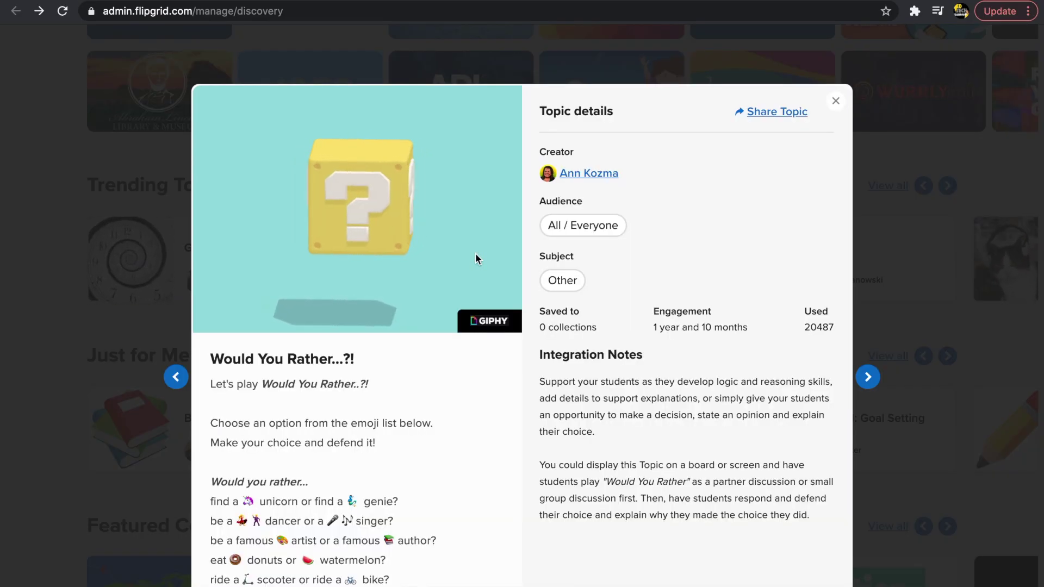
scroll(476, 259, "down", 2)
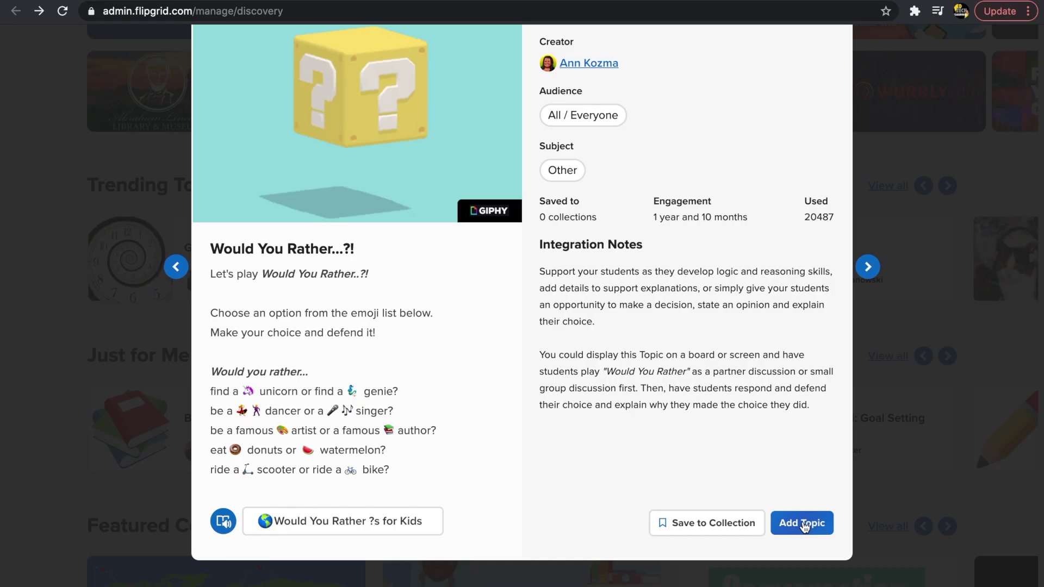
left_click(801, 521)
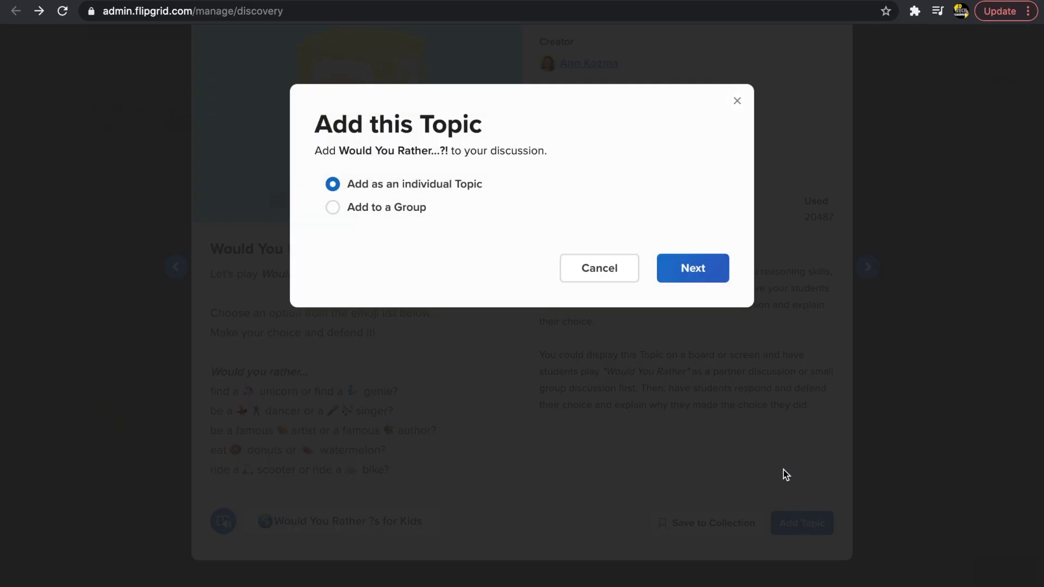
left_click(693, 269)
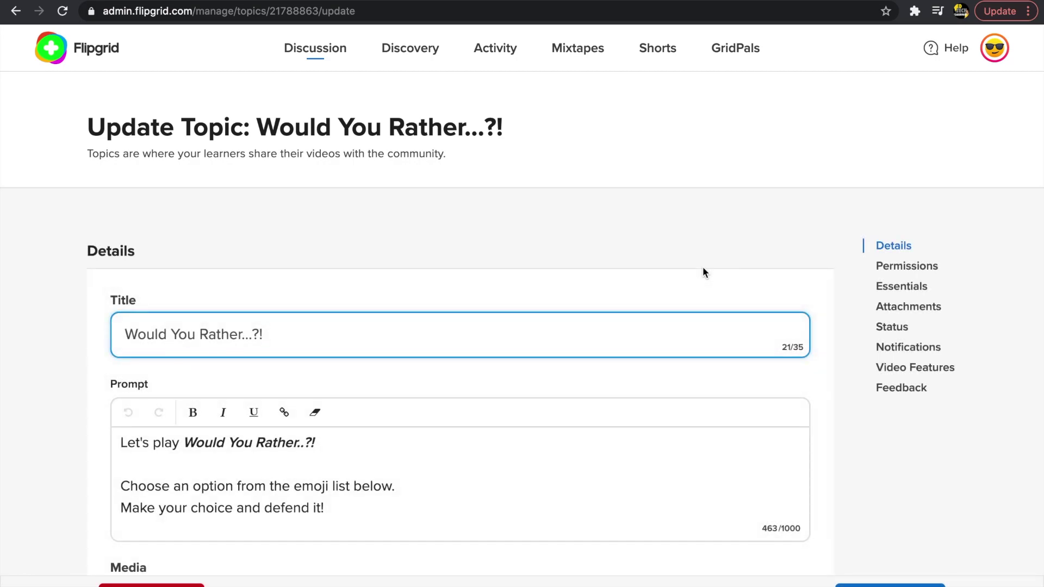
Step: Review the Would You Rather...?! title, emoji question prompt and question-block image without changes
scroll(703, 272, "down", 3)
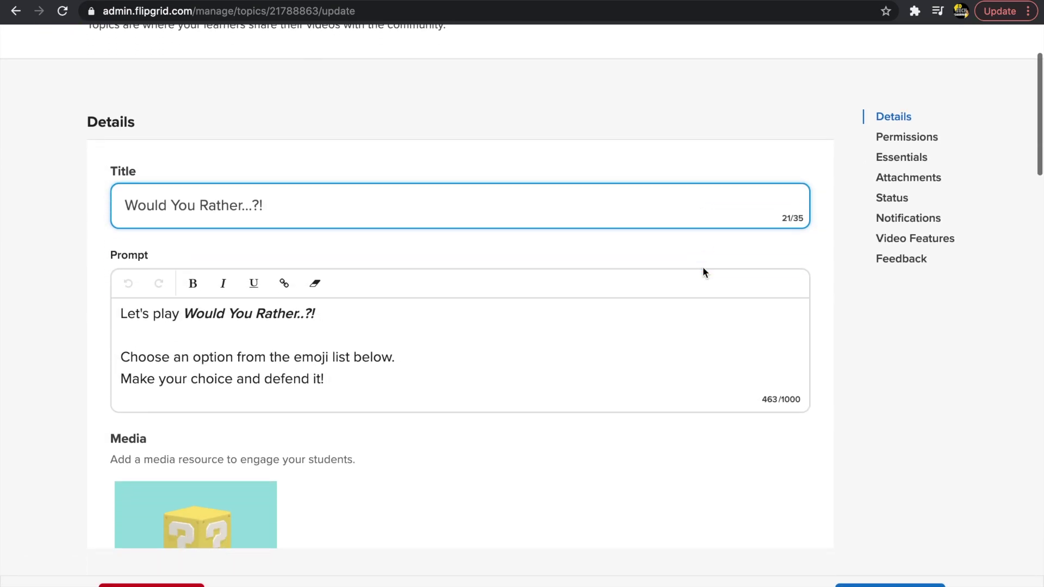
scroll(703, 272, "down", 1)
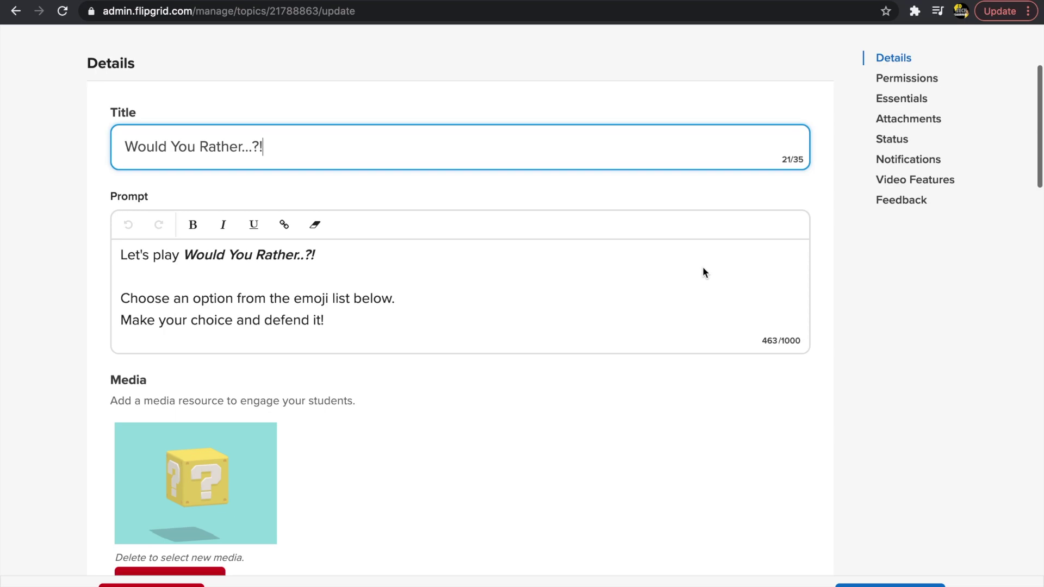
scroll(705, 273, "down", 2)
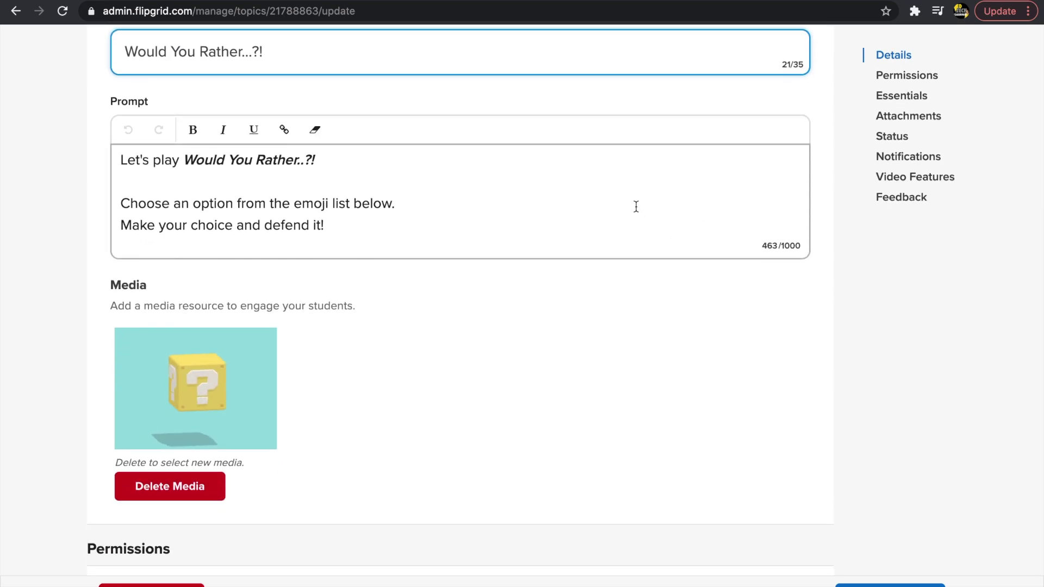
scroll(637, 207, "down", 3)
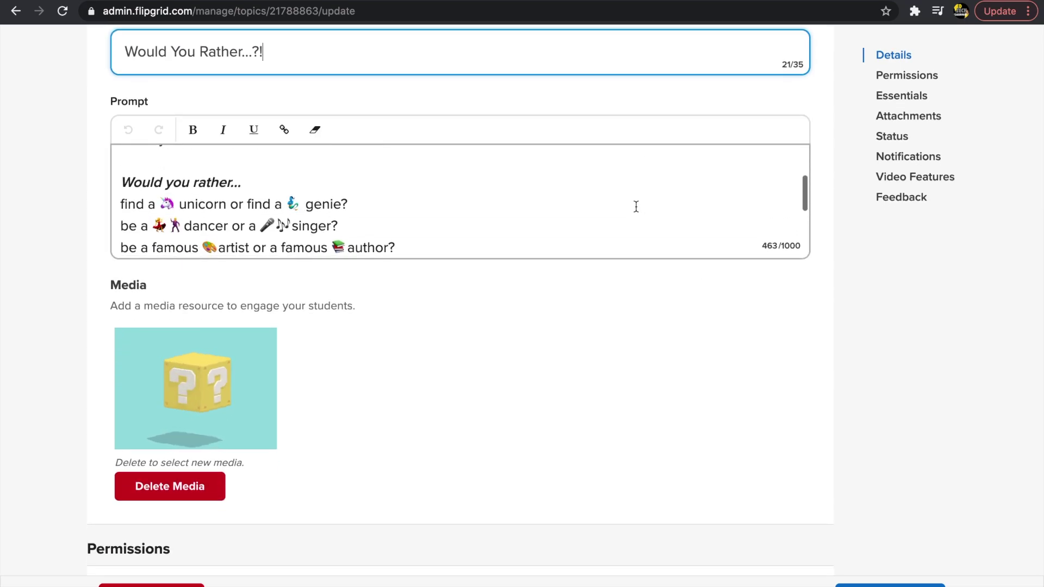
scroll(636, 207, "down", 2)
scroll(636, 206, "down", 1)
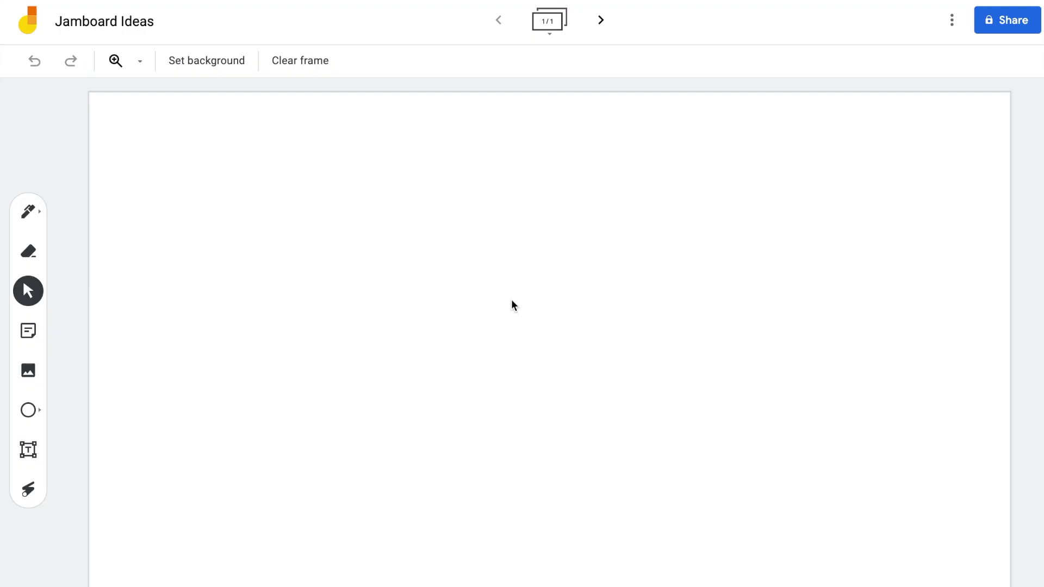
Step: Add a sticky note asking 'What ideas do you have for using Google Jamboard with students?'
left_click(29, 331)
type("W")
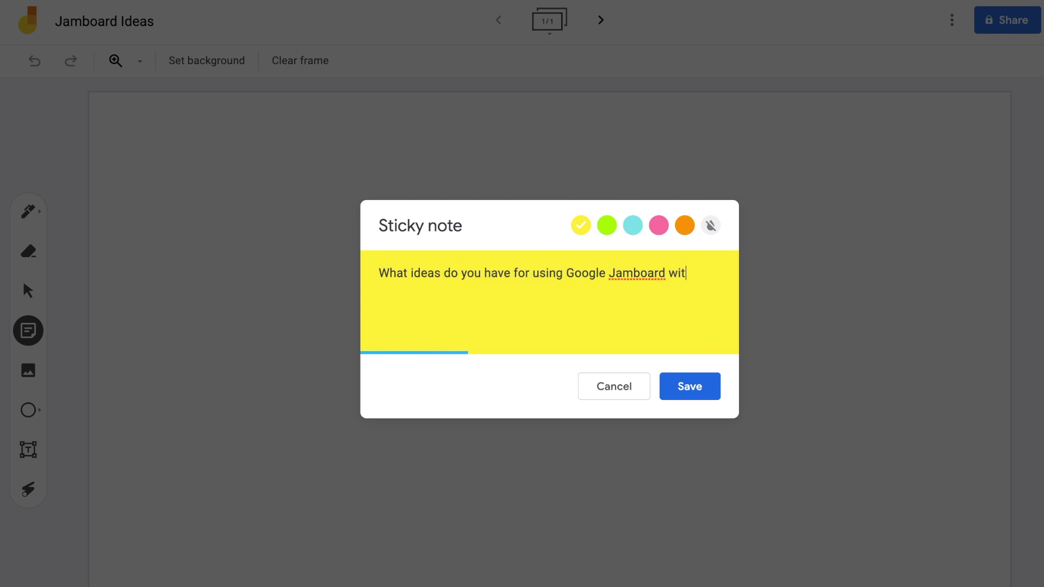
left_click(690, 386)
left_click(611, 386)
Step: Enlarge the question note and move it to the top centre of the board
left_click(283, 170)
left_click_drag(291, 194, 391, 296)
left_click_drag(357, 198, 612, 200)
left_click(804, 240)
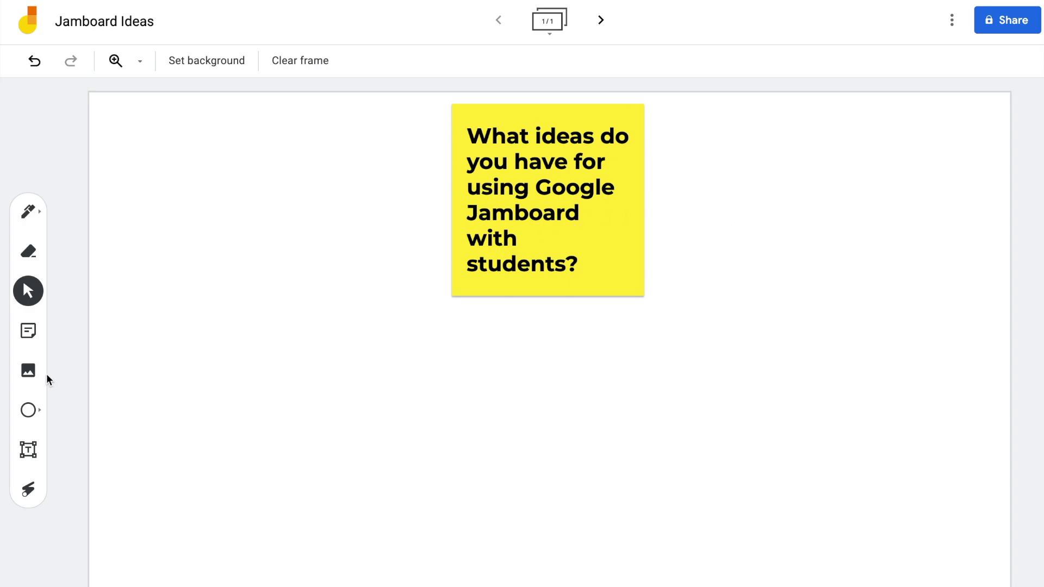
left_click(35, 329)
Step: Add a green 'SEL Check-In' note and a blue 'Brainstorming' note
left_click(601, 225)
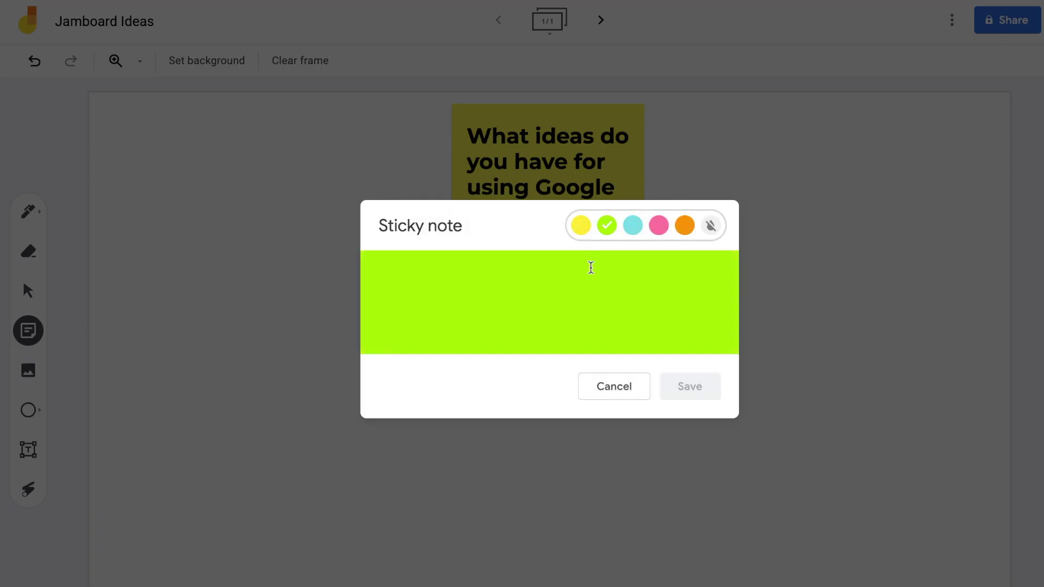
type("SEL Check-")
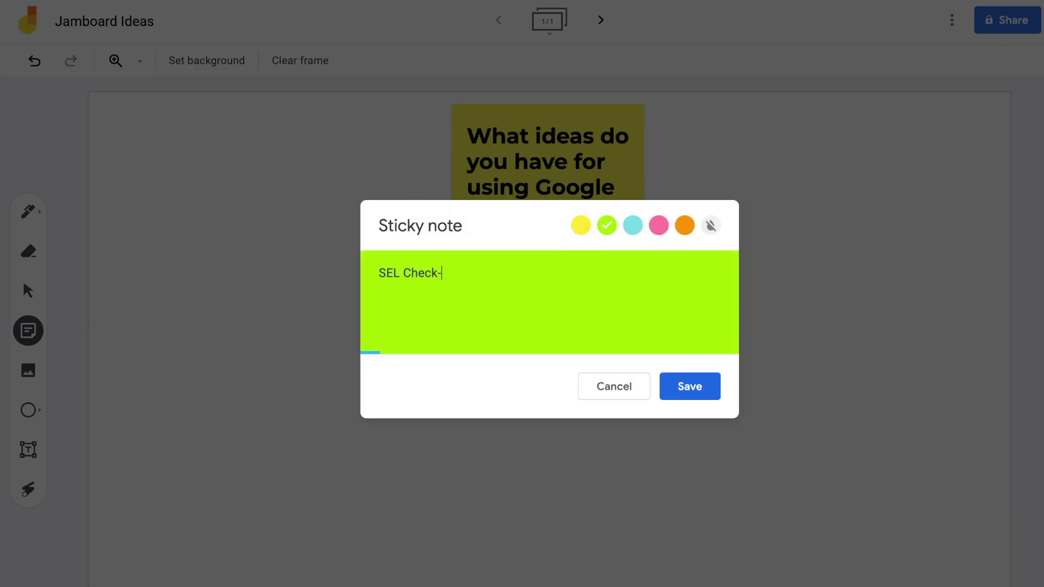
left_click(688, 388)
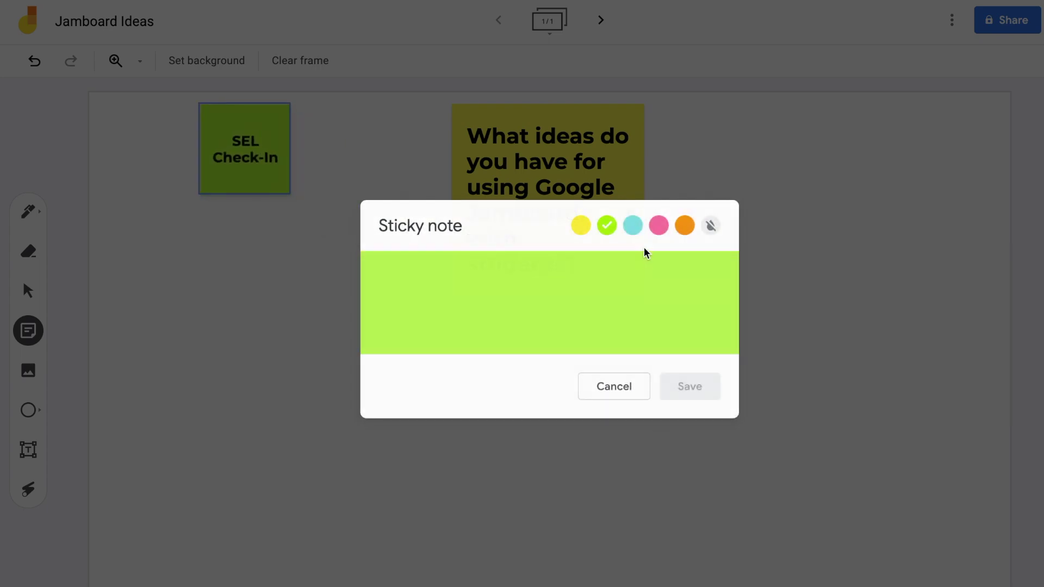
left_click(632, 225)
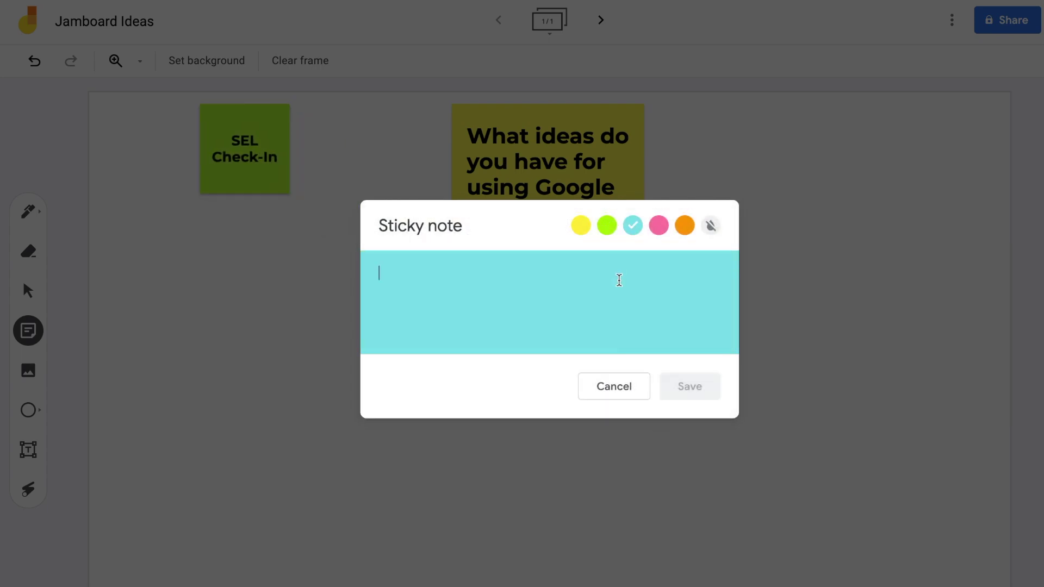
type("Brainstorming")
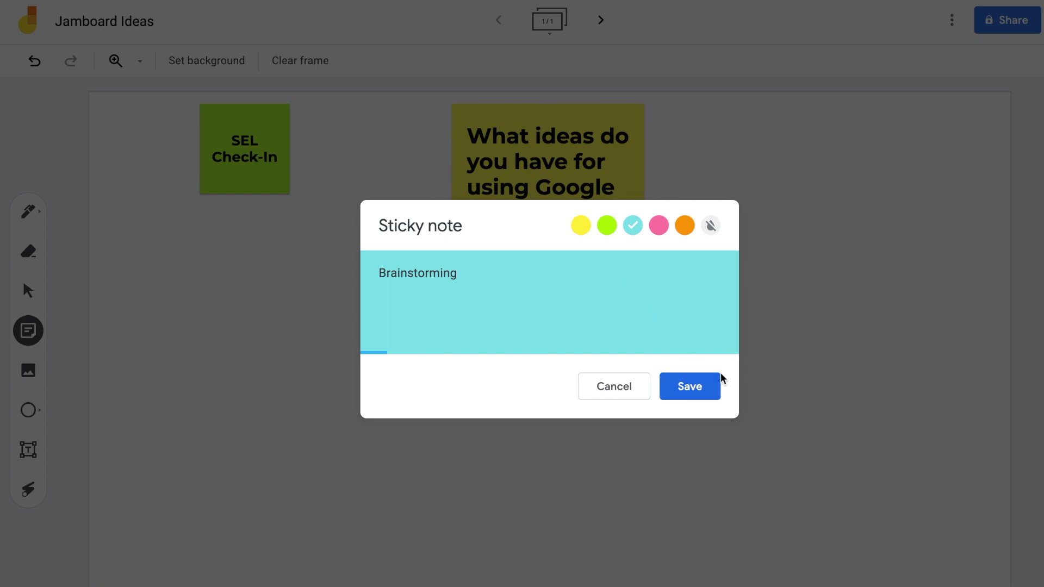
left_click(687, 387)
Step: Add a pink 'Checking for understanding' note and an orange 'KWL' note
left_click(659, 225)
left_click(628, 313)
type("Checking for understanding")
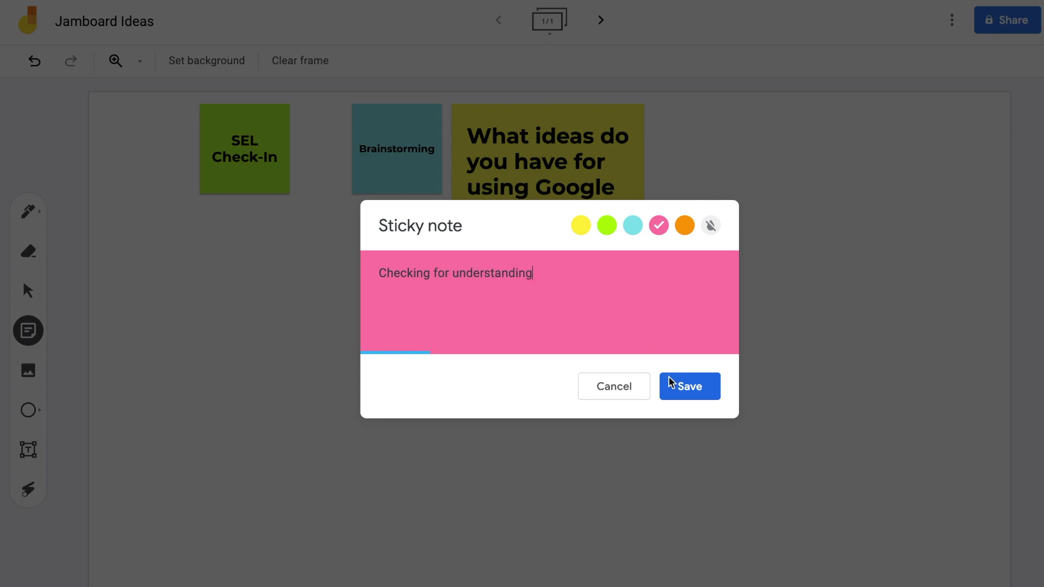
left_click(670, 382)
left_click(685, 225)
left_click(629, 329)
type("KWL")
left_click(687, 386)
Step: Add a yellow 'Exit Tickets', green 'Book Talks' and blue 'Design Thinking' note
left_click(581, 225)
left_click(576, 283)
type("Exit Tickets")
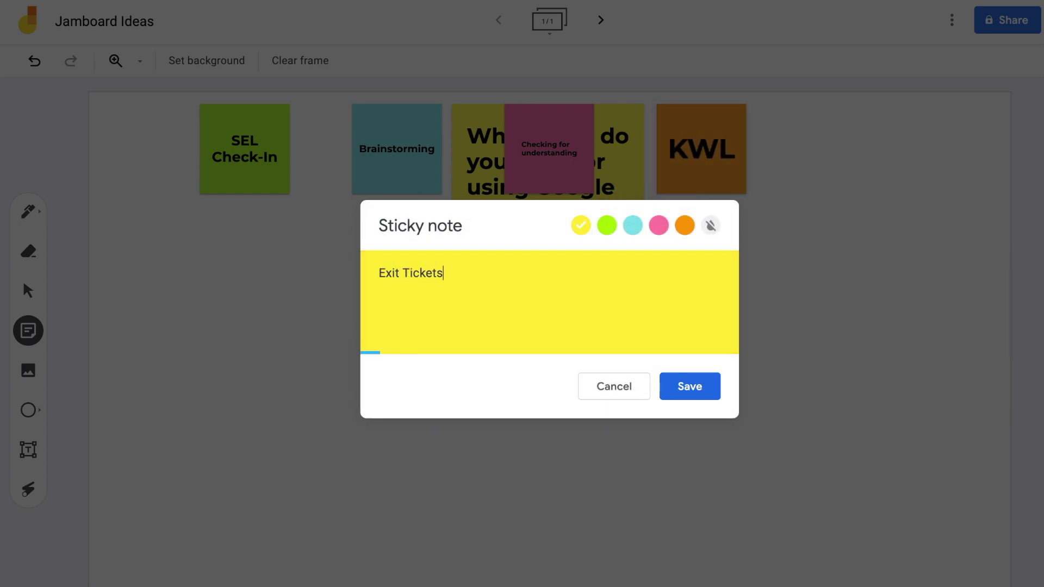
left_click(689, 386)
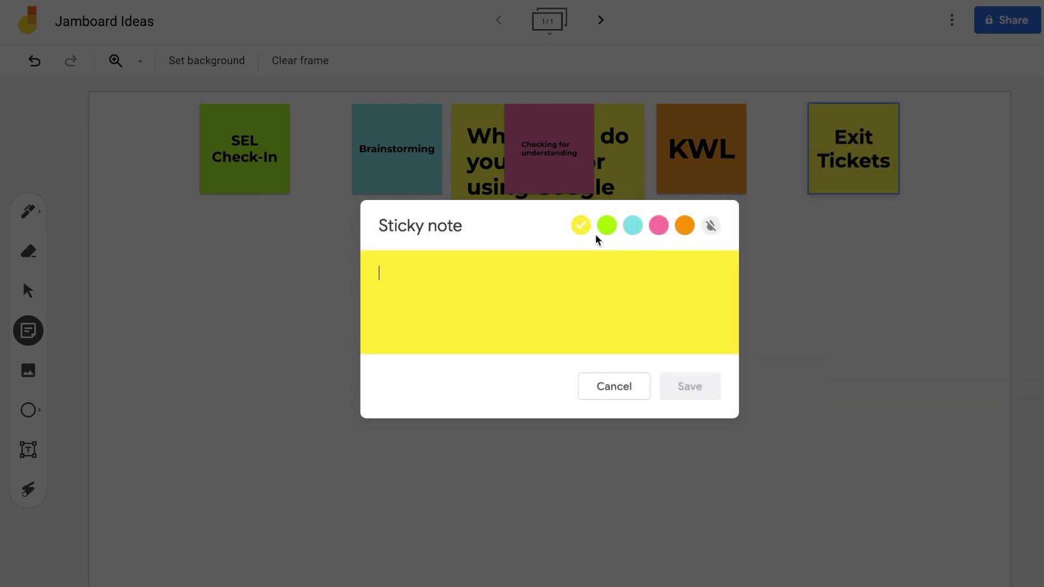
left_click(607, 225)
left_click(595, 321)
type("Book Talks")
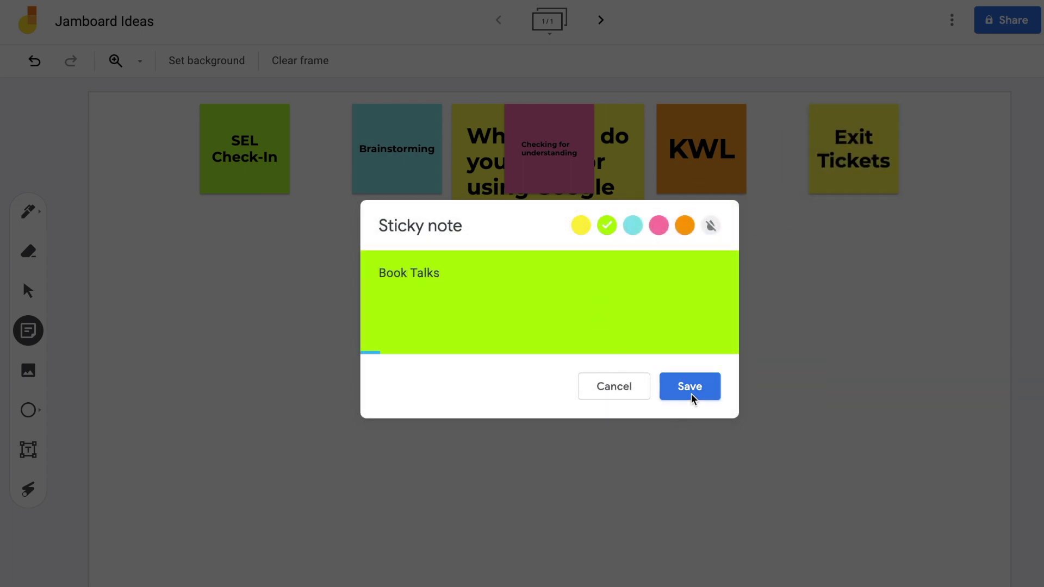
left_click(691, 391)
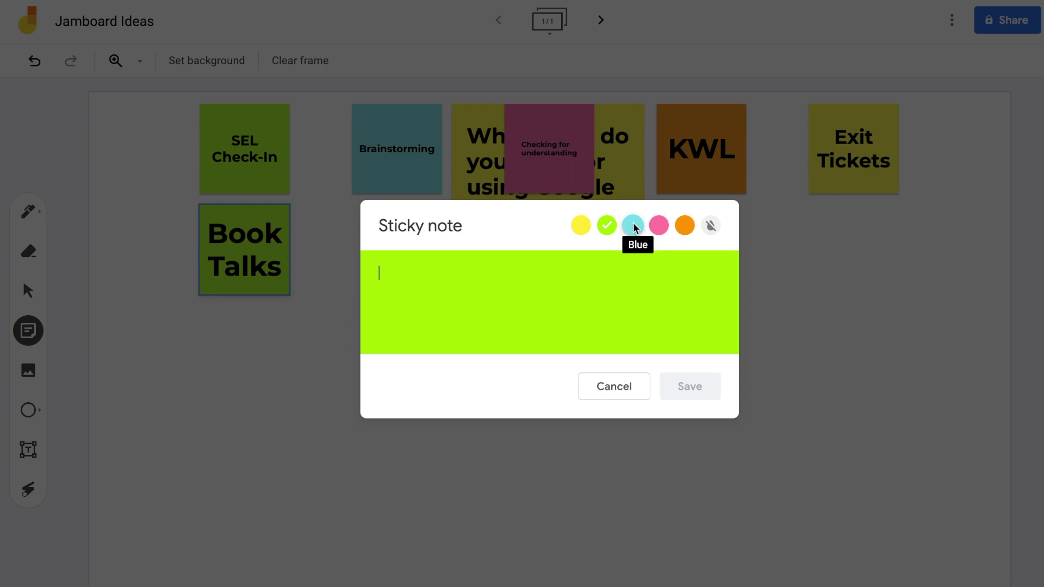
left_click(634, 225)
left_click(624, 312)
type("Design Thinking")
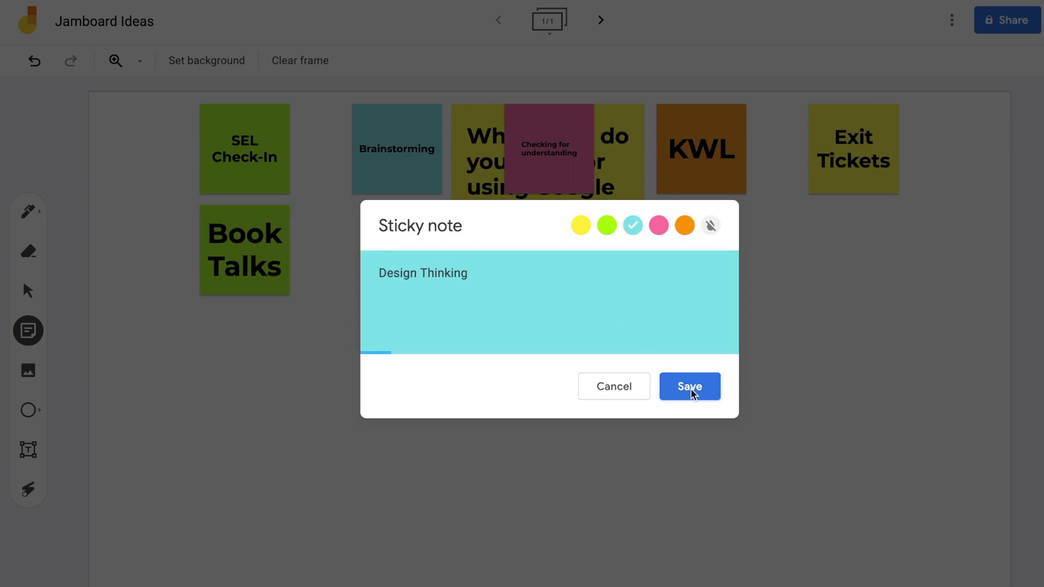
left_click(690, 386)
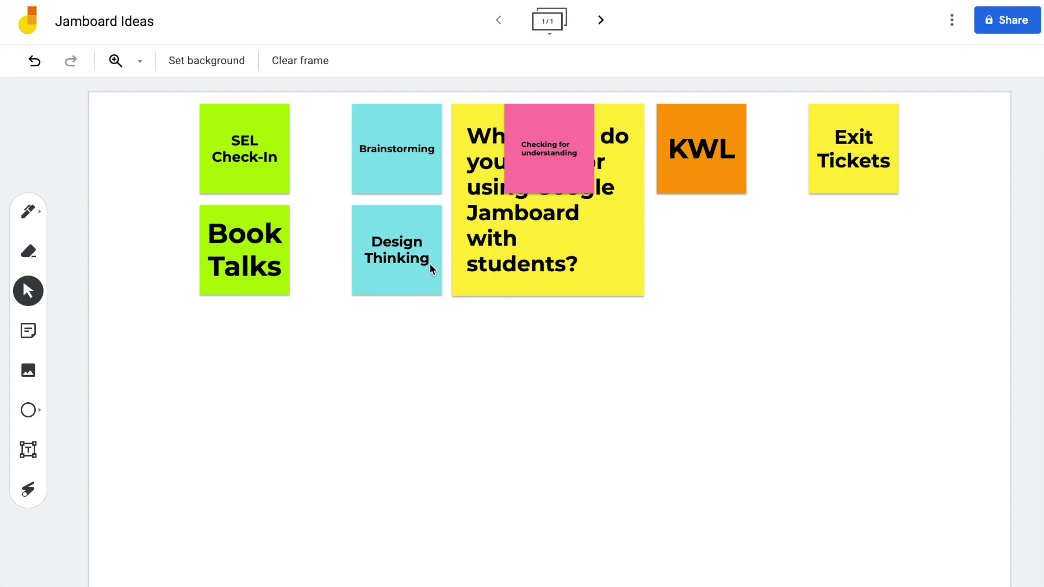
Step: Spread the seven idea notes out around the central question note
left_click_drag(433, 269, 422, 507)
left_click(283, 296)
left_click_drag(282, 297, 302, 428)
left_click_drag(283, 170, 636, 516)
left_click_drag(702, 195, 242, 265)
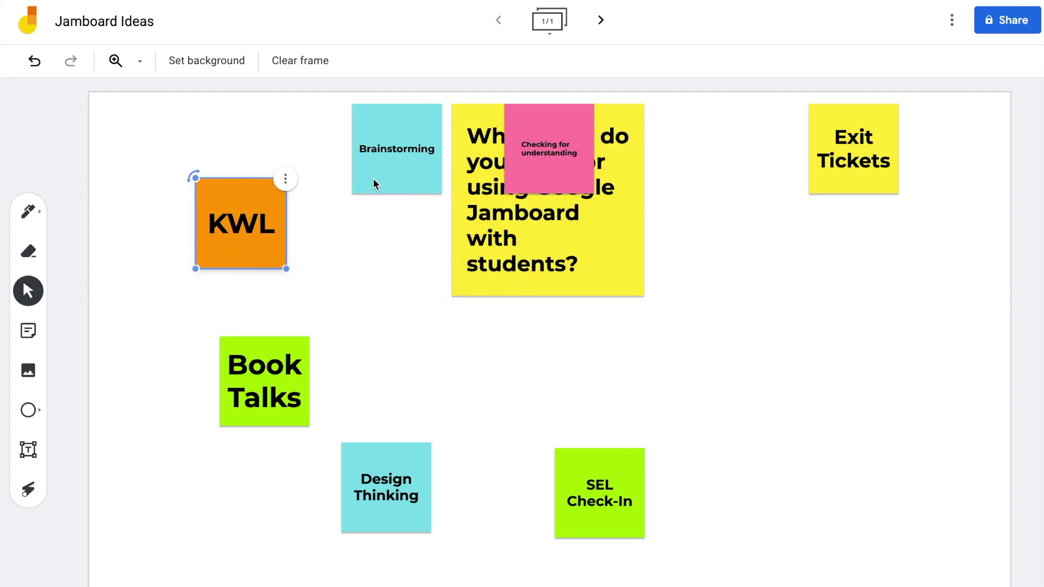
left_click_drag(374, 185, 802, 407)
left_click_drag(852, 188, 761, 250)
left_click_drag(592, 191, 884, 586)
Step: Enlarge Checking for understanding, and enlarge and tilt the Brainstorming and Exit Tickets notes
left_click_drag(822, 530, 781, 490)
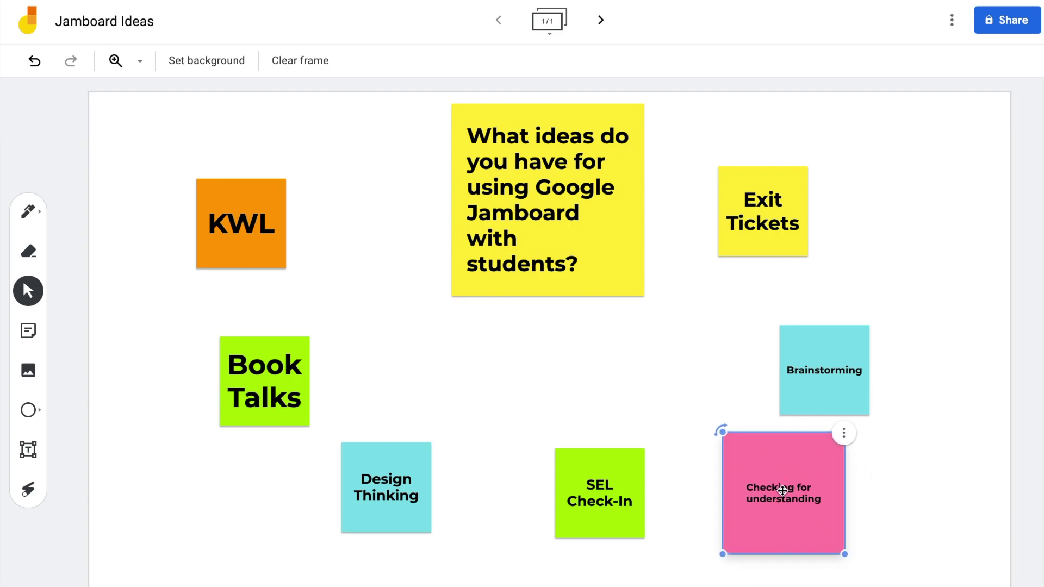
left_click(829, 346)
left_click_drag(751, 306, 746, 303)
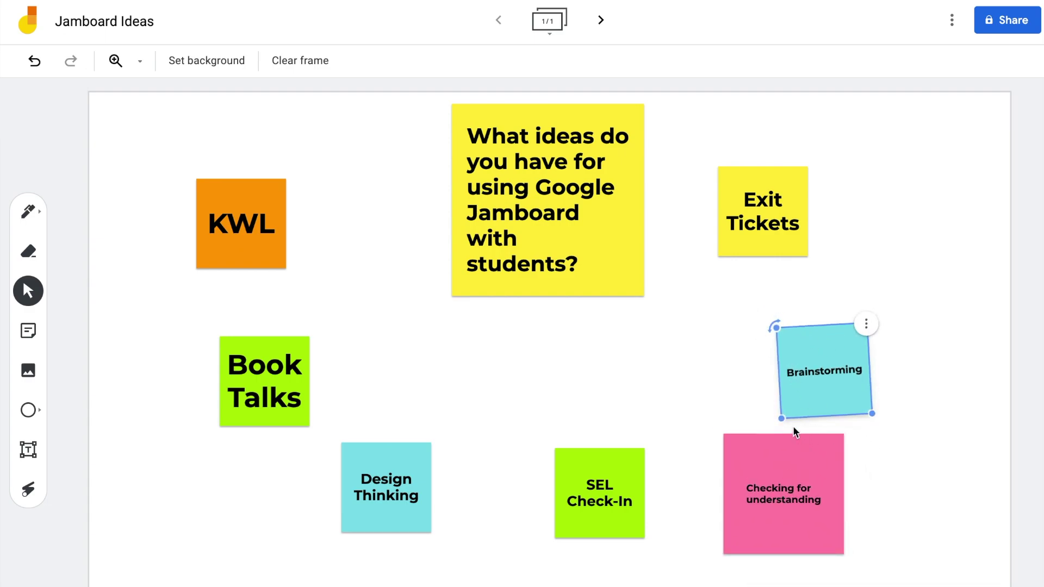
left_click_drag(781, 420, 757, 435)
left_click_drag(810, 355, 811, 301)
left_click(795, 191)
left_click_drag(811, 258, 831, 280)
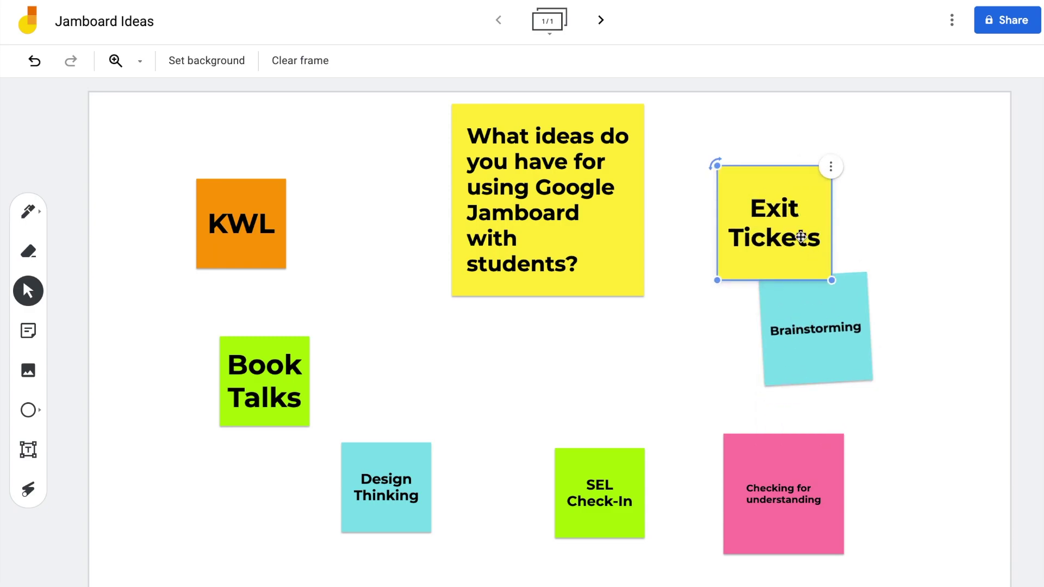
left_click_drag(804, 236, 801, 201)
left_click_drag(717, 130, 734, 116)
Step: Enlarge the SEL Check-In, Design Thinking and Book Talks notes, tilting Design Thinking
left_click(613, 486)
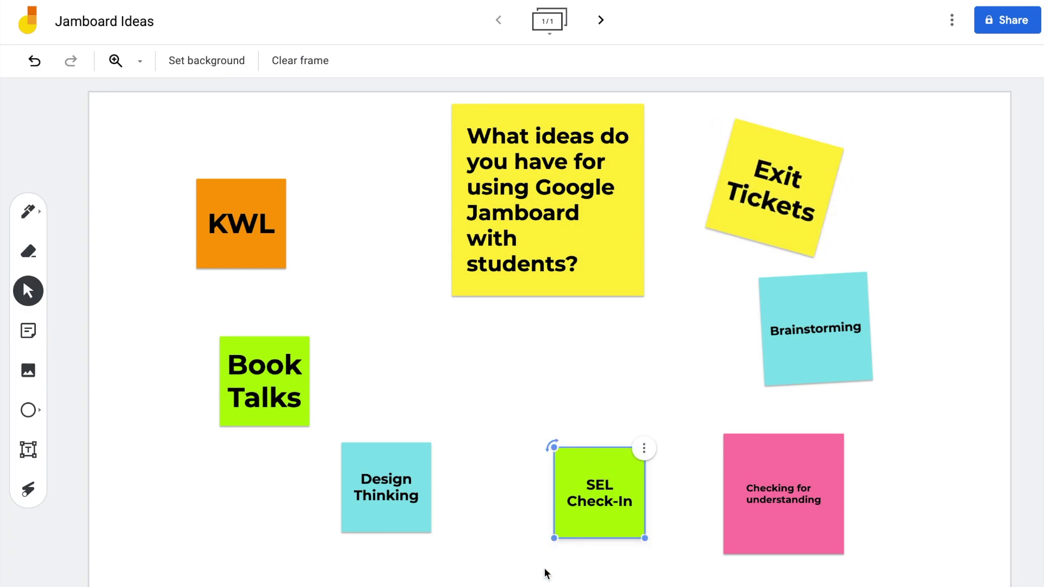
left_click_drag(554, 541, 515, 575)
left_click_drag(562, 534, 565, 437)
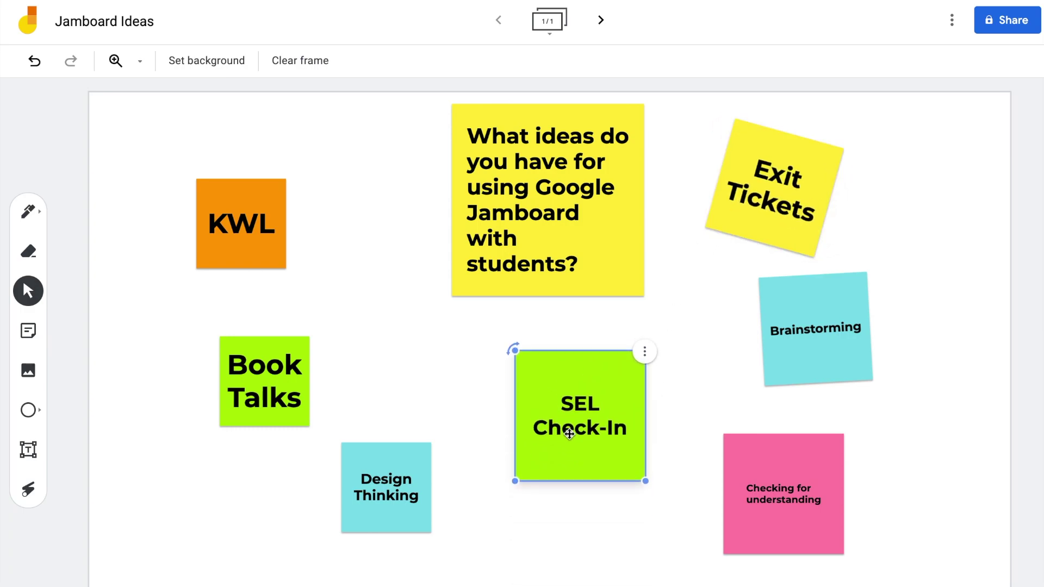
left_click(425, 507)
left_click_drag(433, 534, 471, 563)
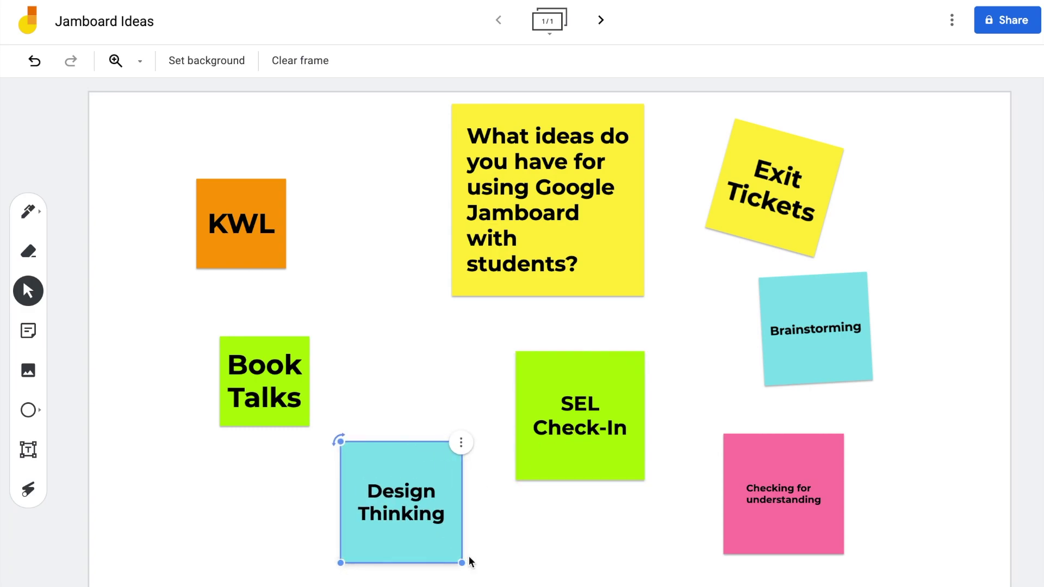
mouse_move(341, 441)
left_mouse_down()
mouse_move(329, 454)
mouse_move(349, 460)
left_mouse_up()
left_click(284, 379)
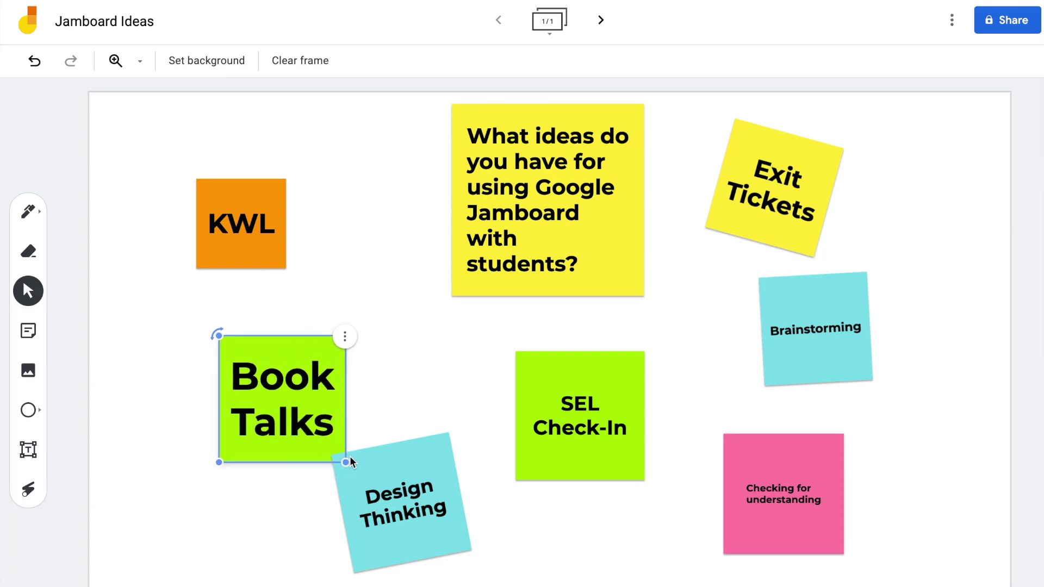
left_click_drag(296, 385, 303, 350)
Step: Tilt and enlarge the KWL note and move it up and right
left_click(265, 233)
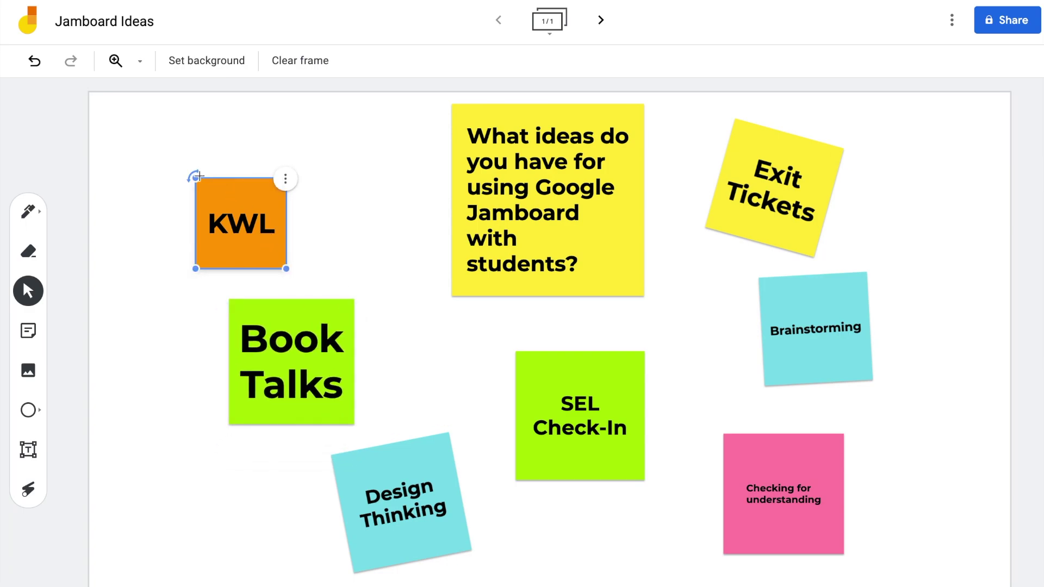
mouse_move(198, 176)
left_mouse_down()
mouse_move(226, 158)
mouse_move(205, 170)
left_mouse_up()
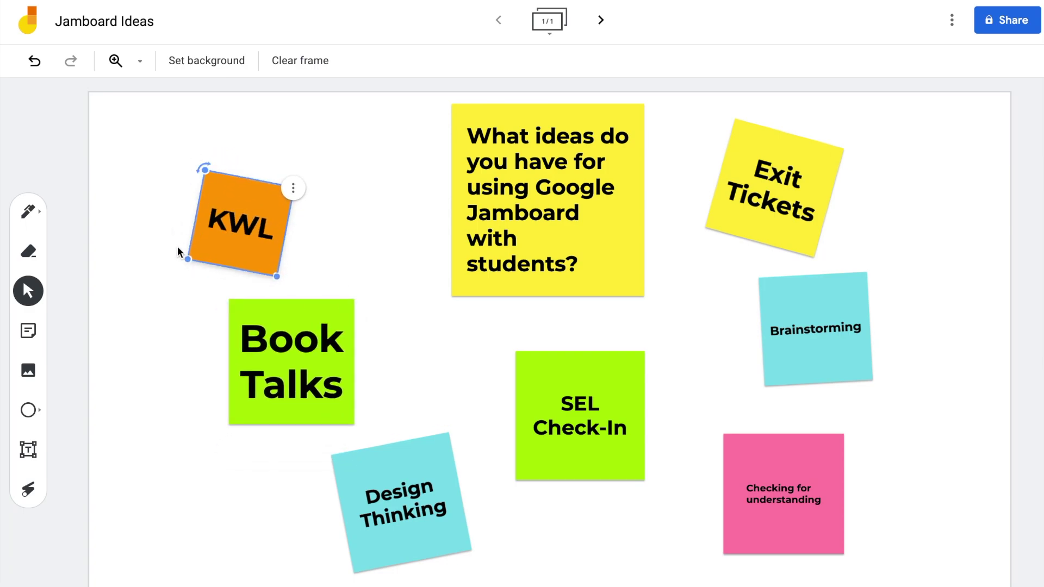
left_click_drag(188, 259, 161, 275)
left_click_drag(217, 242, 295, 206)
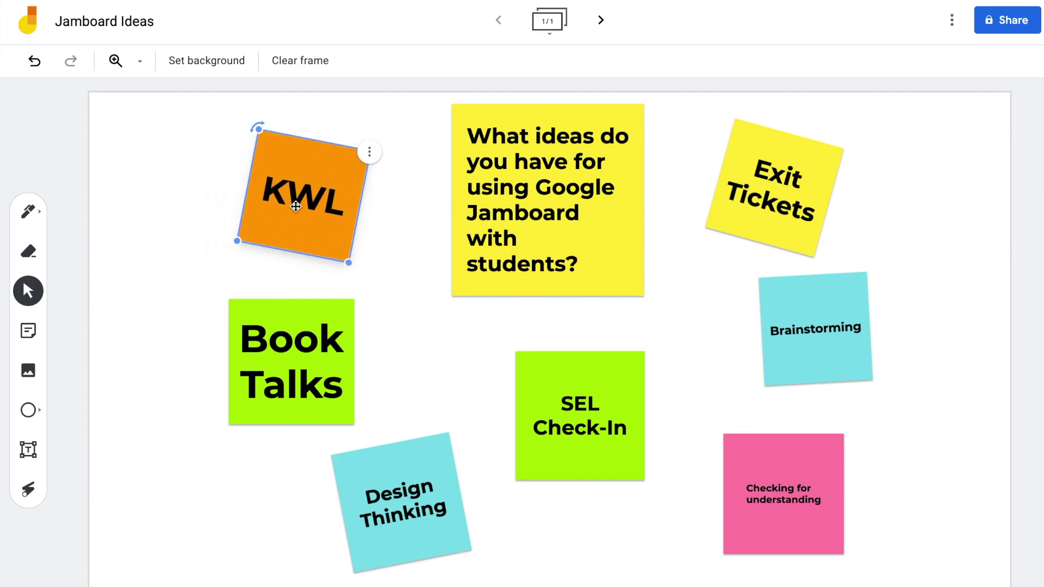
left_click(450, 348)
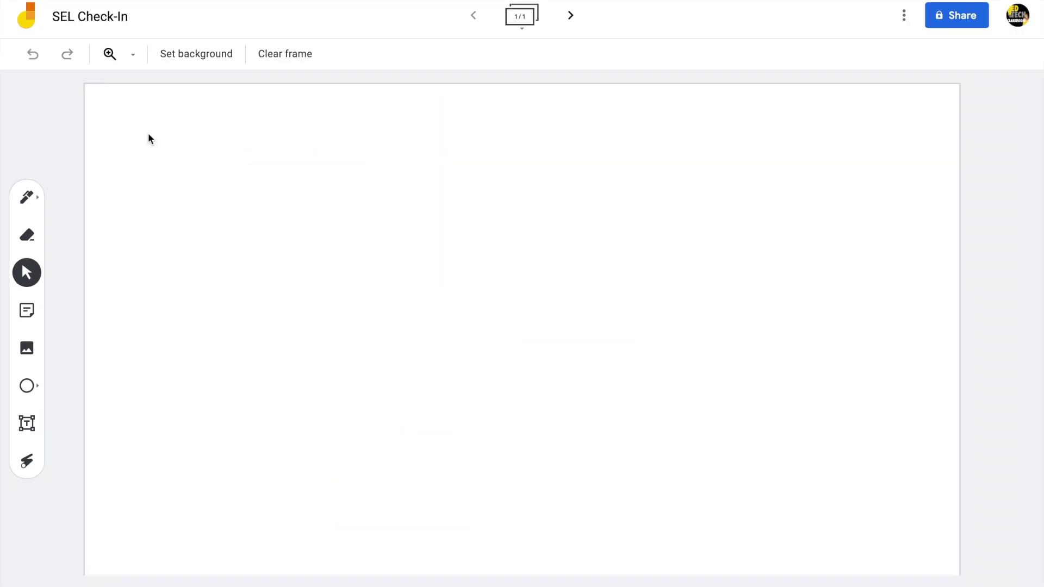
Step: Add a cyan sticky note asking 'How are you feeling today?'
left_click(34, 310)
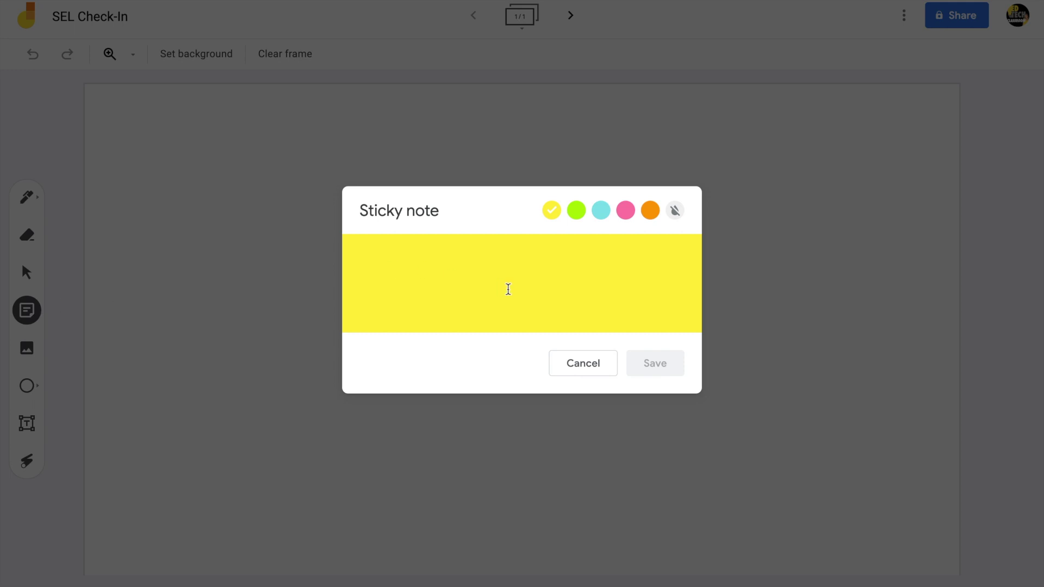
type("H")
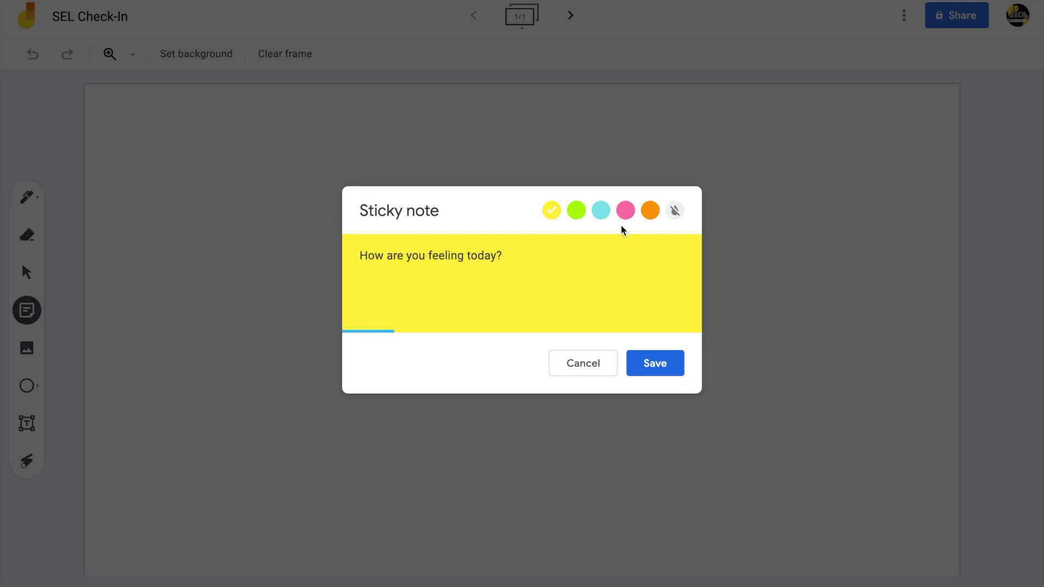
left_click(601, 211)
left_click(646, 362)
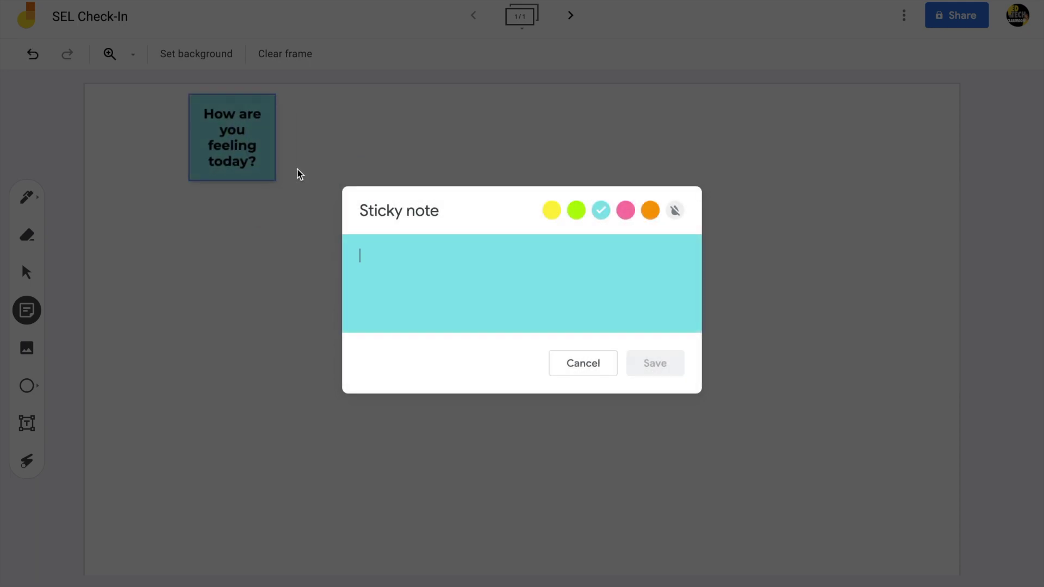
left_click(555, 365)
Step: Enlarge the feeling question note and move it to the board's top-left
left_click(268, 168)
left_click_drag(277, 182, 425, 277)
left_click_drag(389, 238, 302, 246)
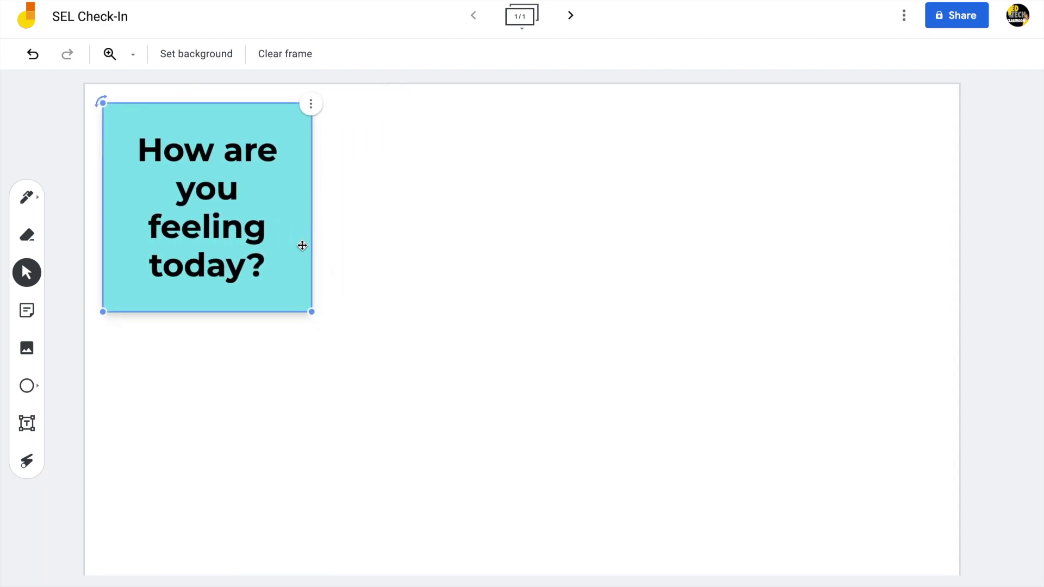
left_click(451, 302)
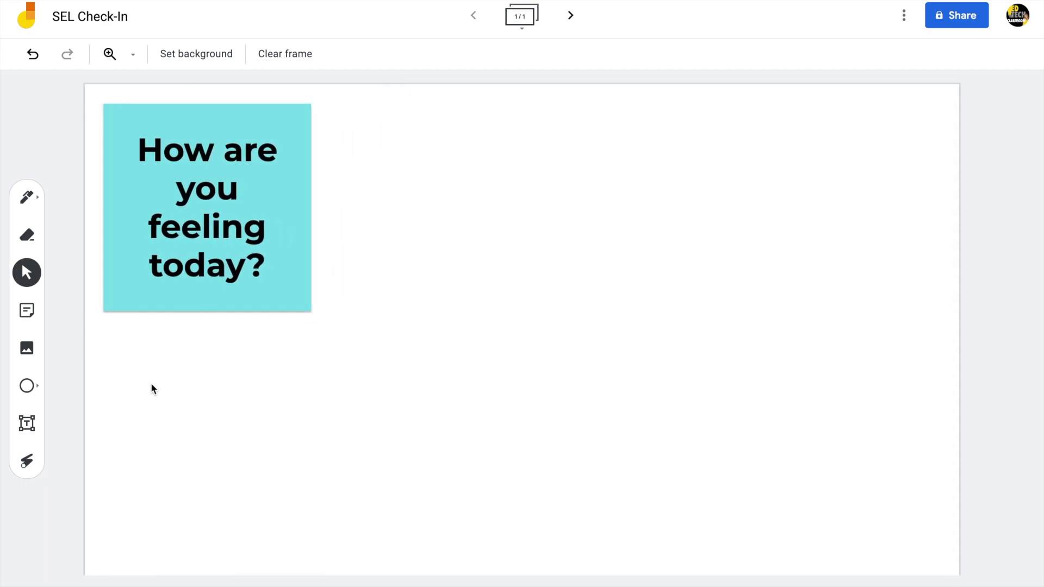
Step: Search Google Images for 'happy emoji' from the Jamboard image tool
left_click(26, 348)
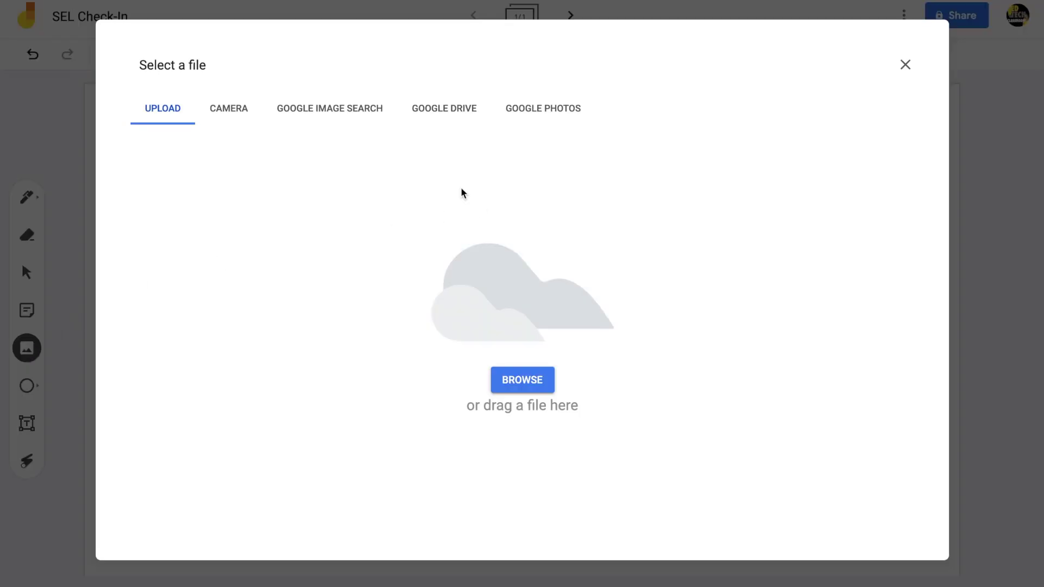
left_click(287, 119)
type("happy")
key("Return")
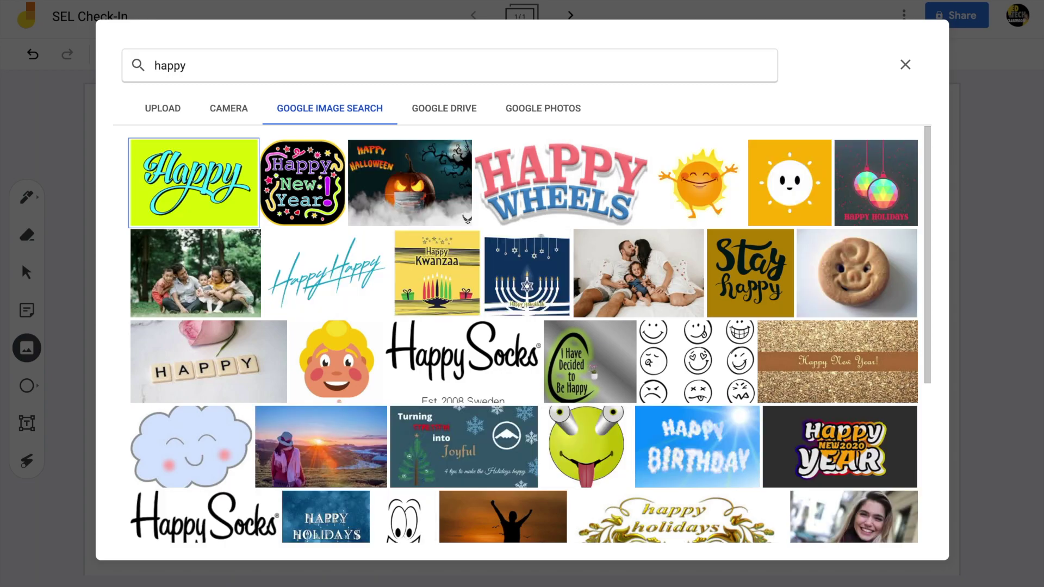
left_click(373, 69)
type("emoji")
key("Return")
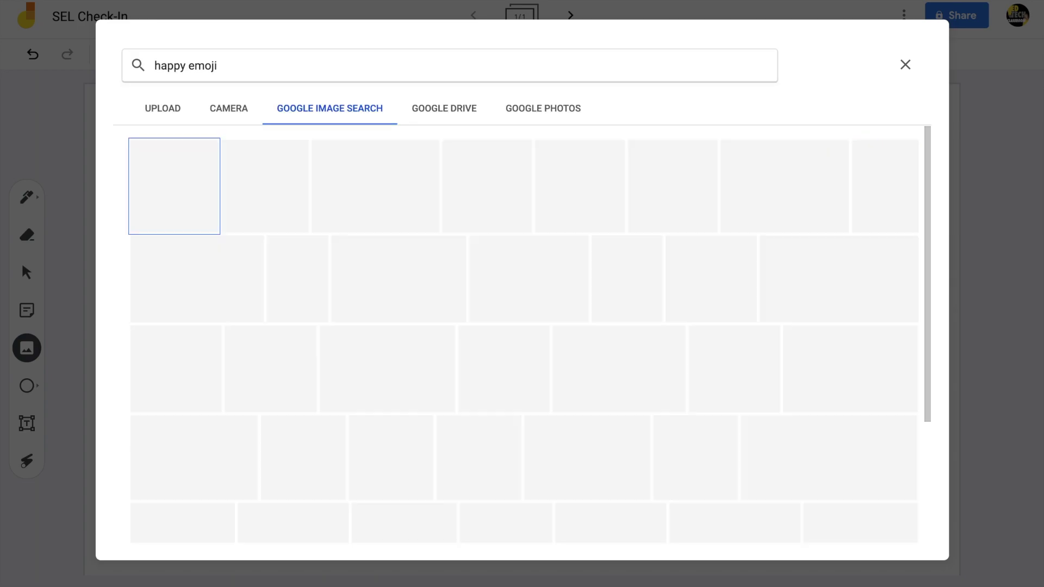
Step: Insert the first smiling emoji and drag it below the feeling question card
left_click(185, 203)
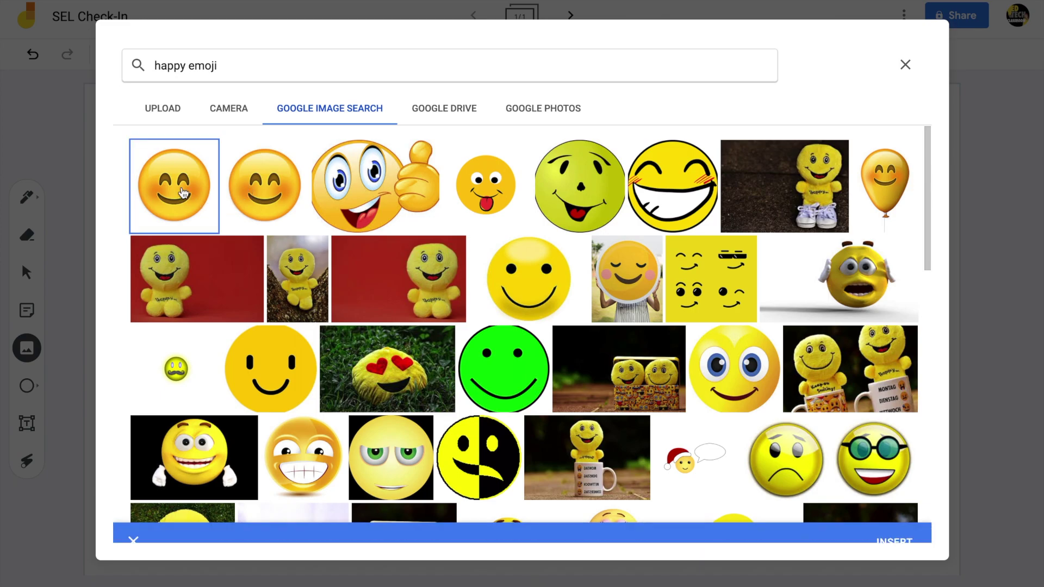
left_click(185, 202)
left_click(197, 231)
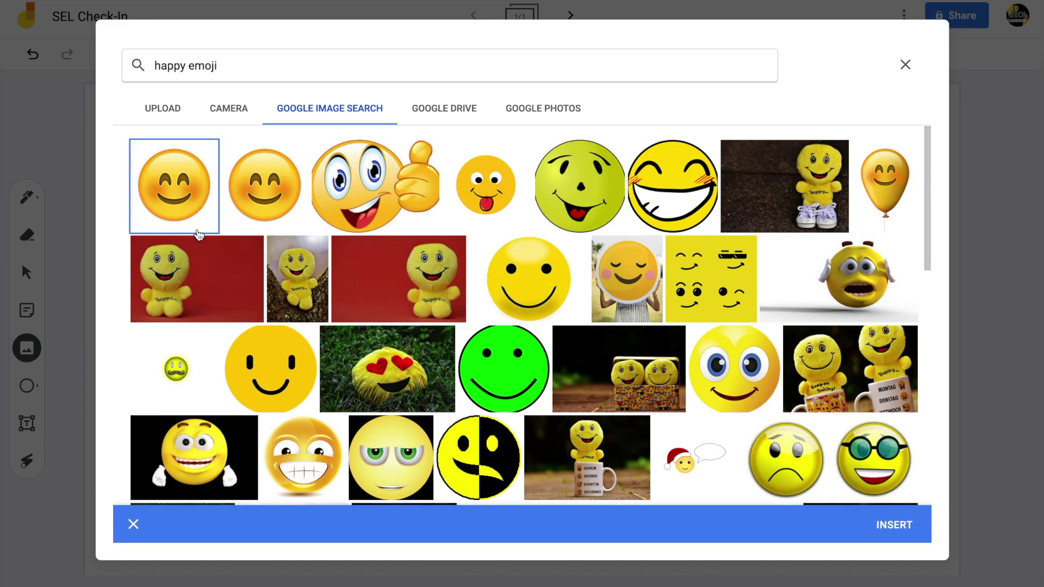
left_click(911, 525)
left_click(574, 298)
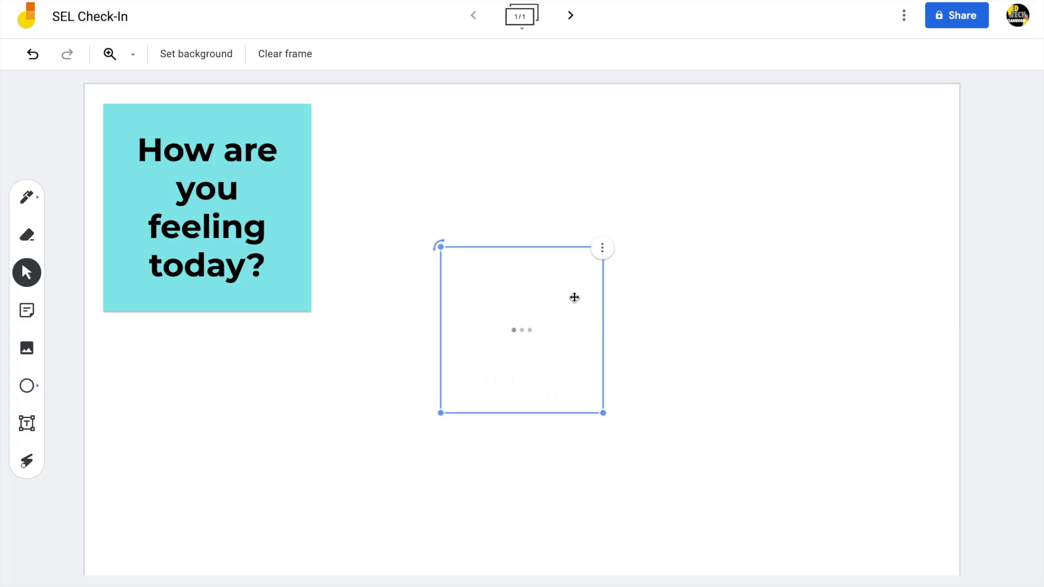
left_click_drag(433, 392, 264, 433)
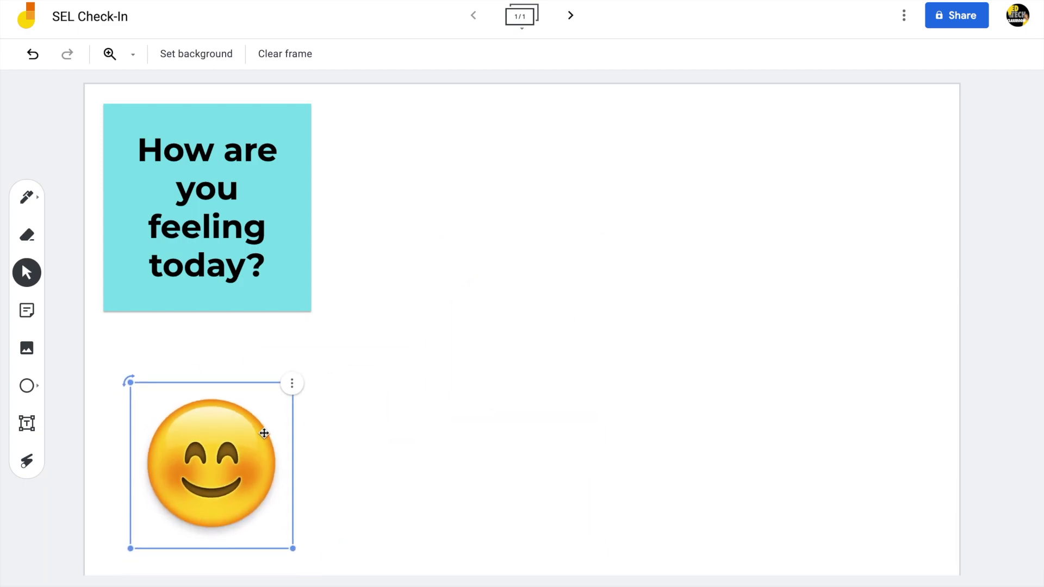
Step: Change the image search to 'sad emoji' and insert the teardrop face
left_click(335, 403)
left_click(26, 348)
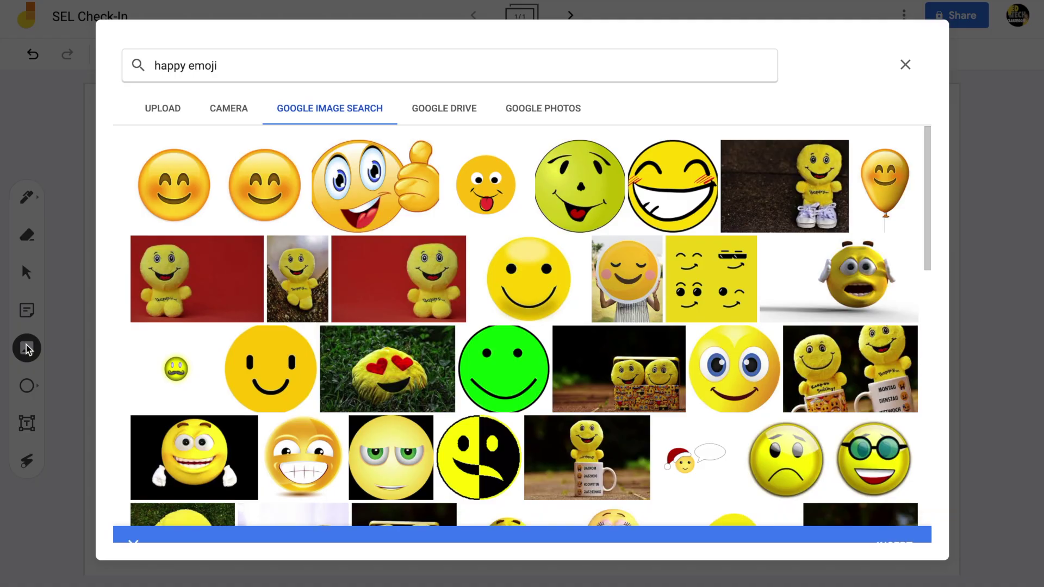
double_click(175, 66)
type("sad")
key("Return")
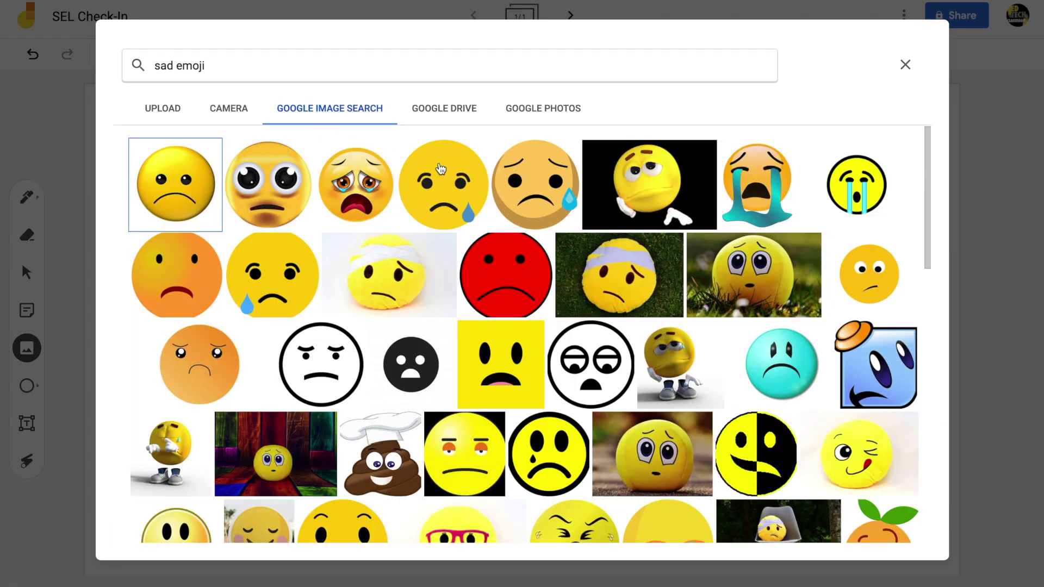
left_click(441, 182)
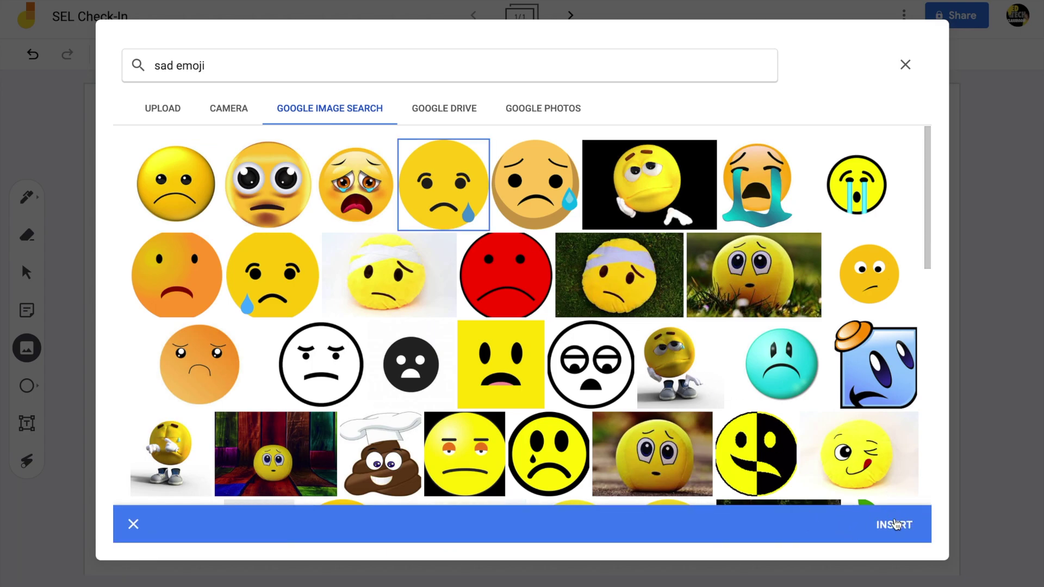
left_click(895, 525)
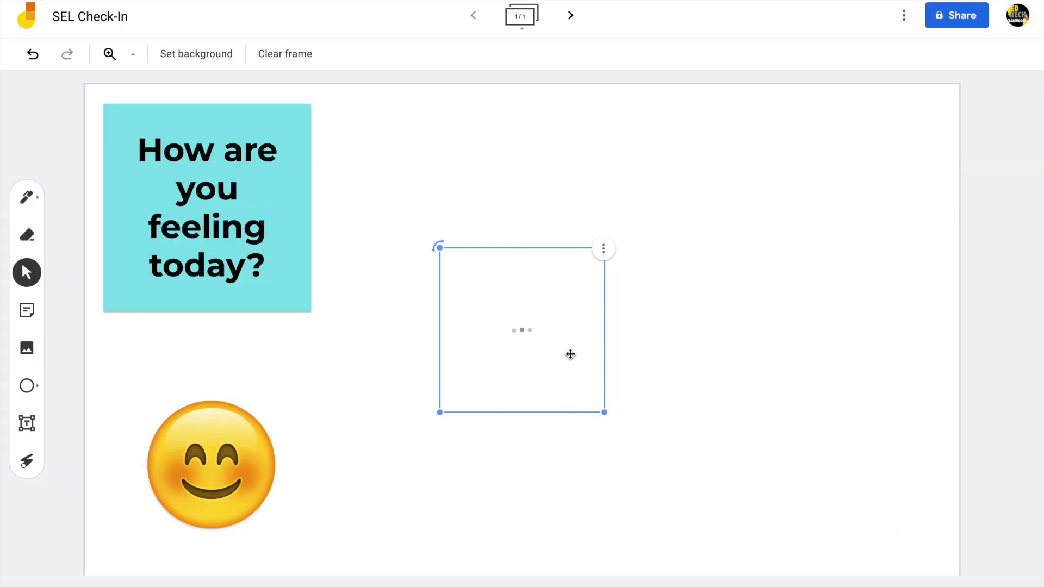
Step: Shrink the sad face to match the smiley and place it beside it
left_click_drag(566, 357, 439, 495)
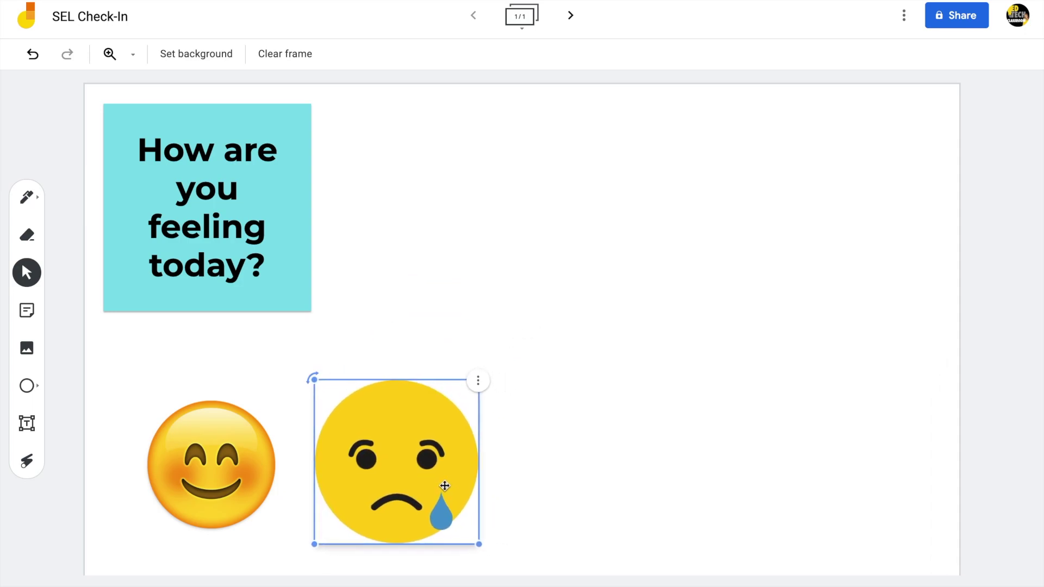
left_click_drag(478, 545, 436, 501)
left_click_drag(412, 442, 412, 473)
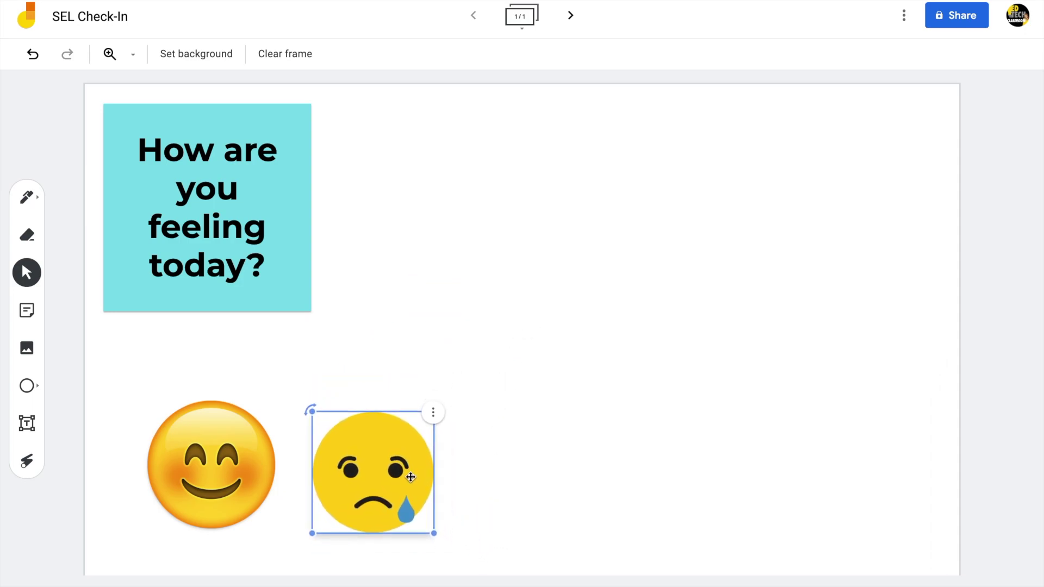
left_click(514, 466)
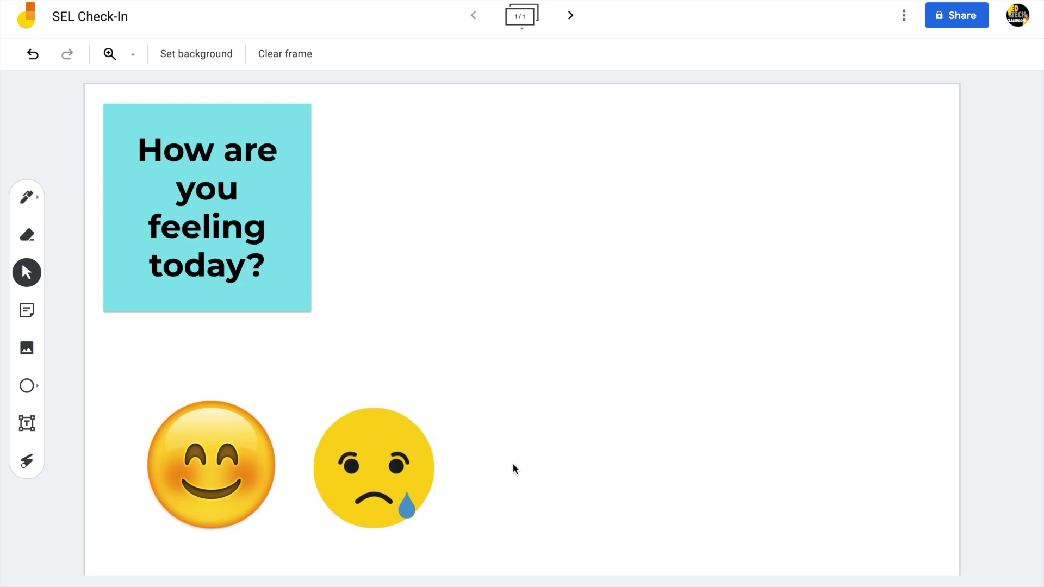
Step: Search images for 'laughing emoji' and insert the rolling-laughing face onto the board
left_click(27, 348)
double_click(158, 67)
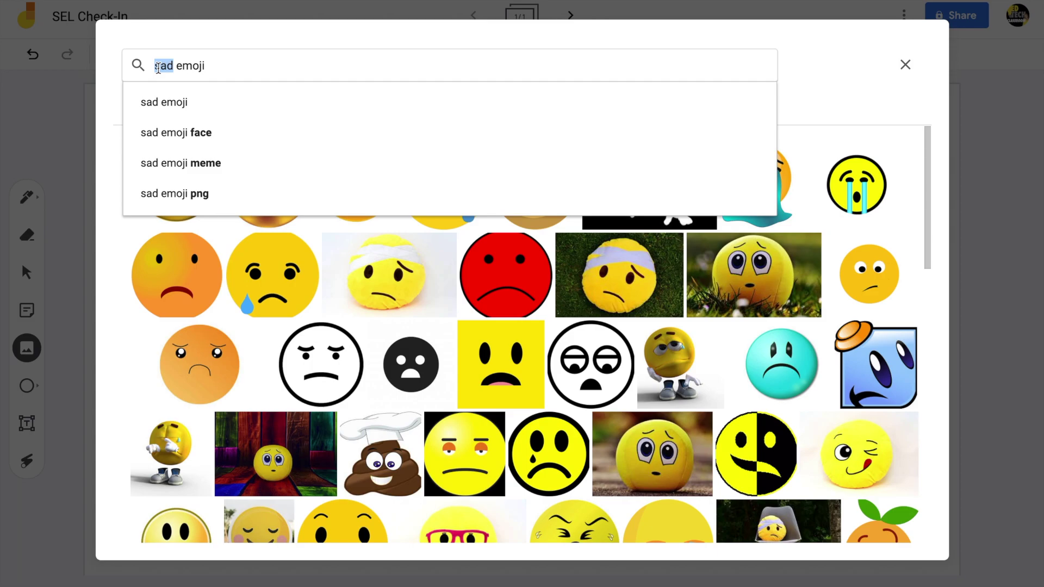
type("laughing")
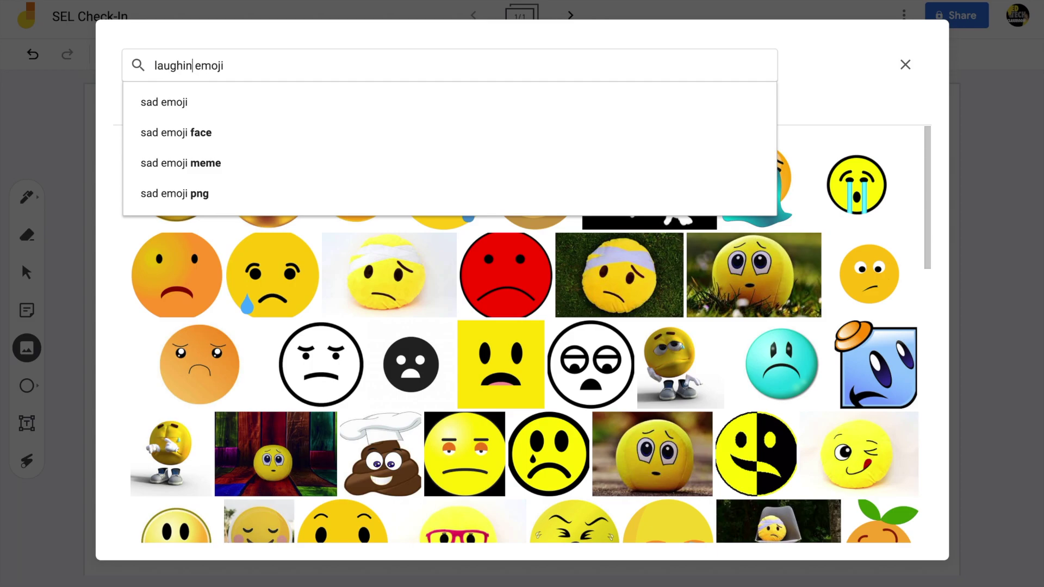
key("Return")
left_click(406, 200)
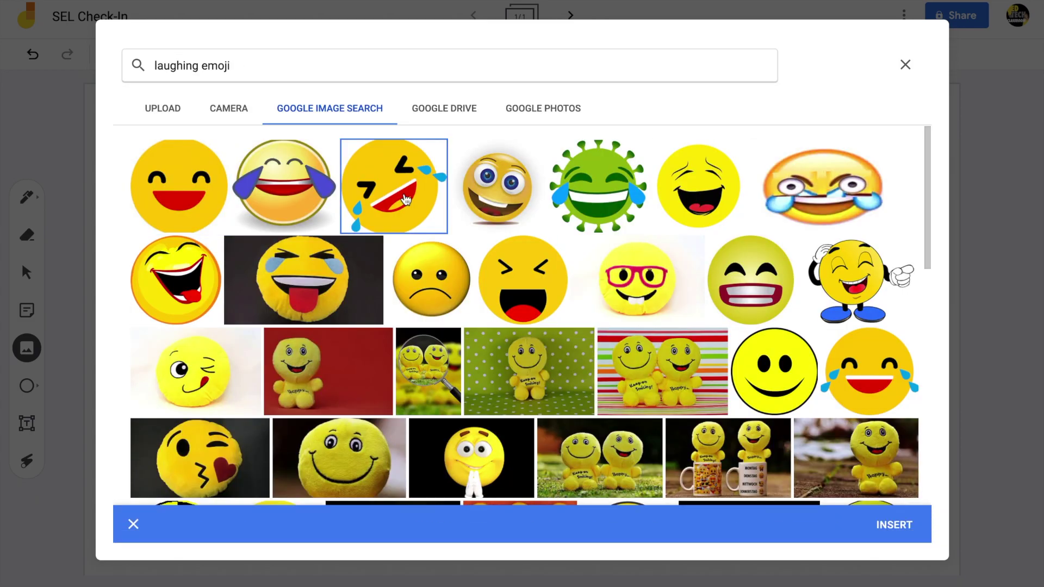
left_click(894, 526)
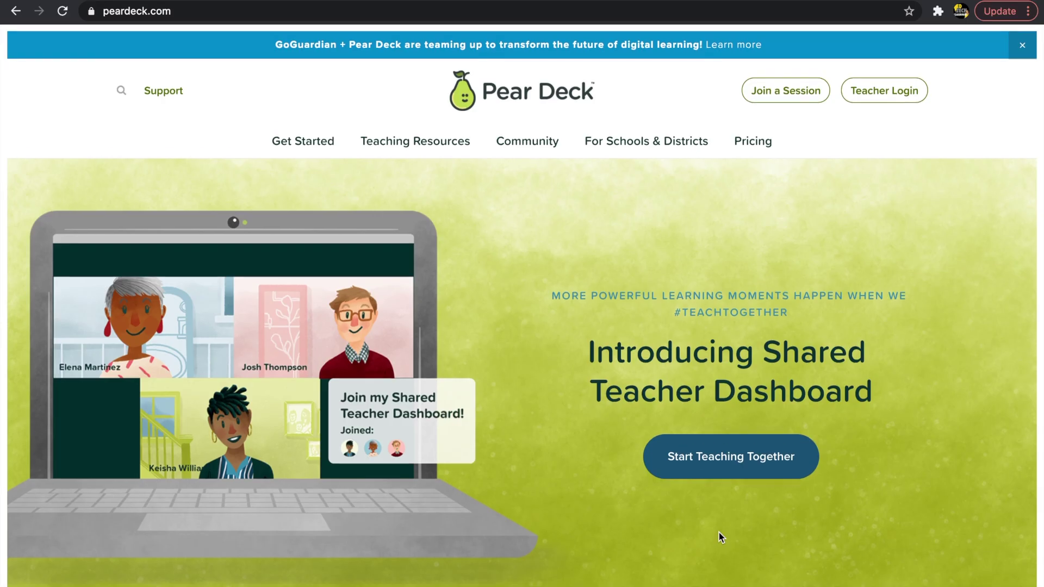
Step: Scroll to How Pear Deck Works on peardeck.com and play its promo video
scroll(720, 531, "down", 5)
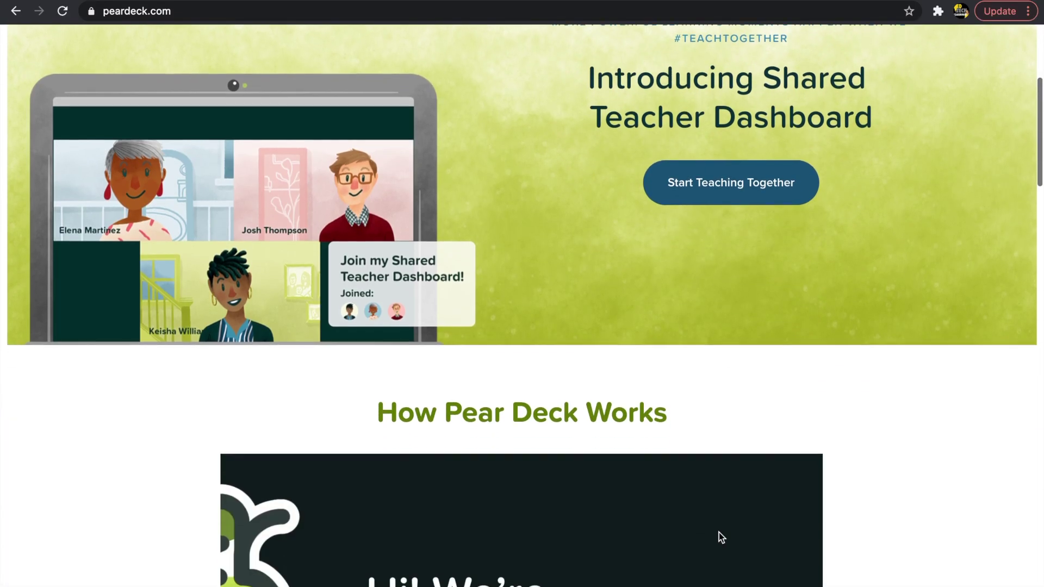
scroll(719, 533, "down", 4)
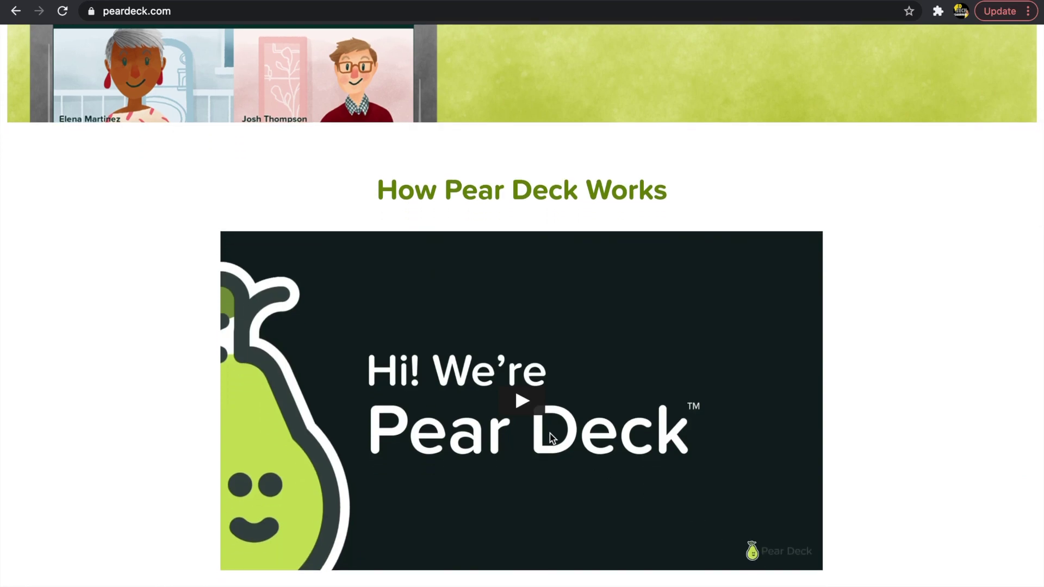
left_click(522, 402)
scroll(531, 408, "down", 2)
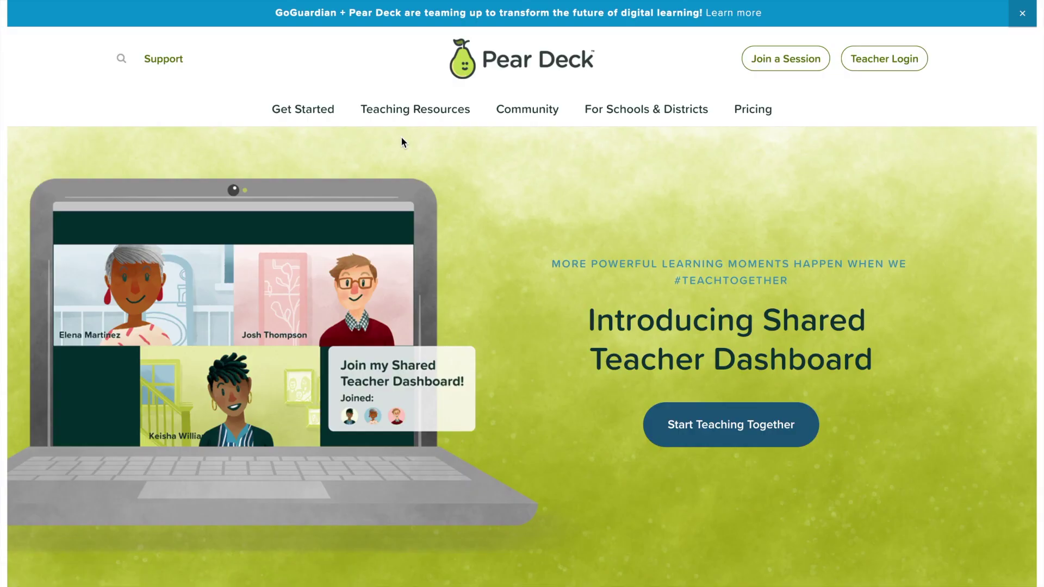
Step: Open The Orchard content library from Teaching Resources and scroll to the templates
mouse_move(402, 117)
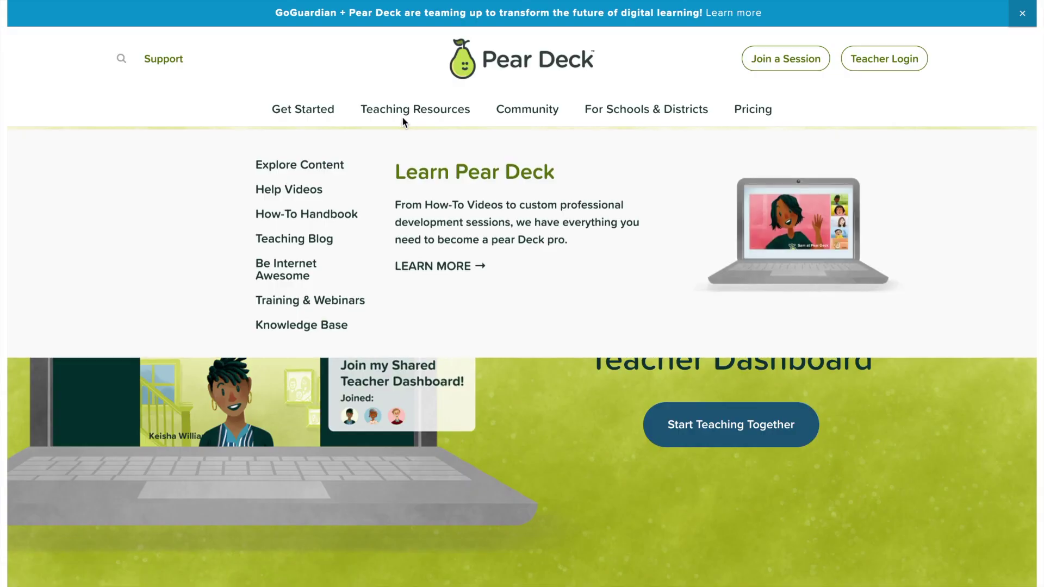
left_click(329, 163)
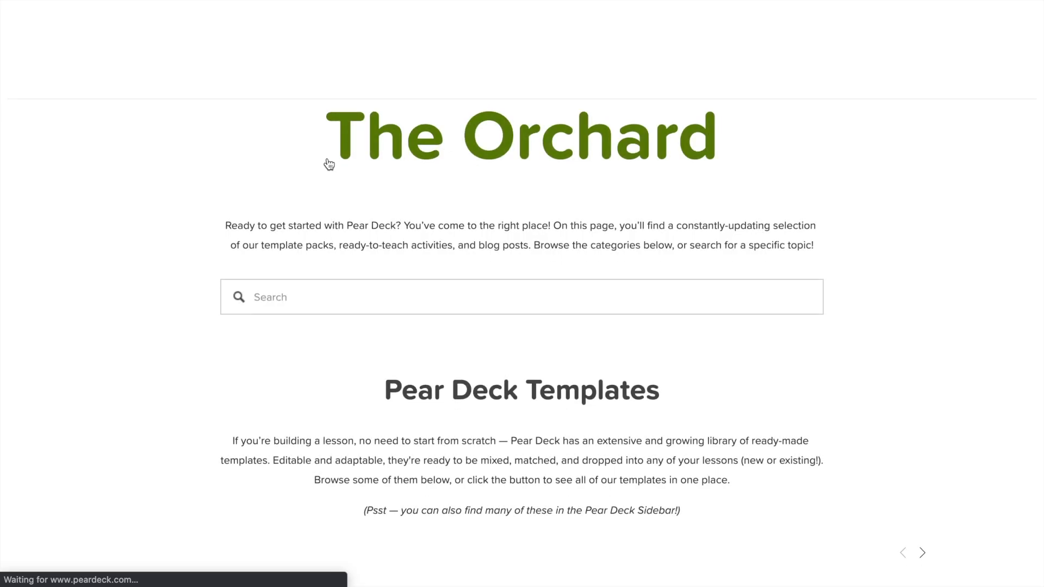
scroll(330, 163, "down", 3)
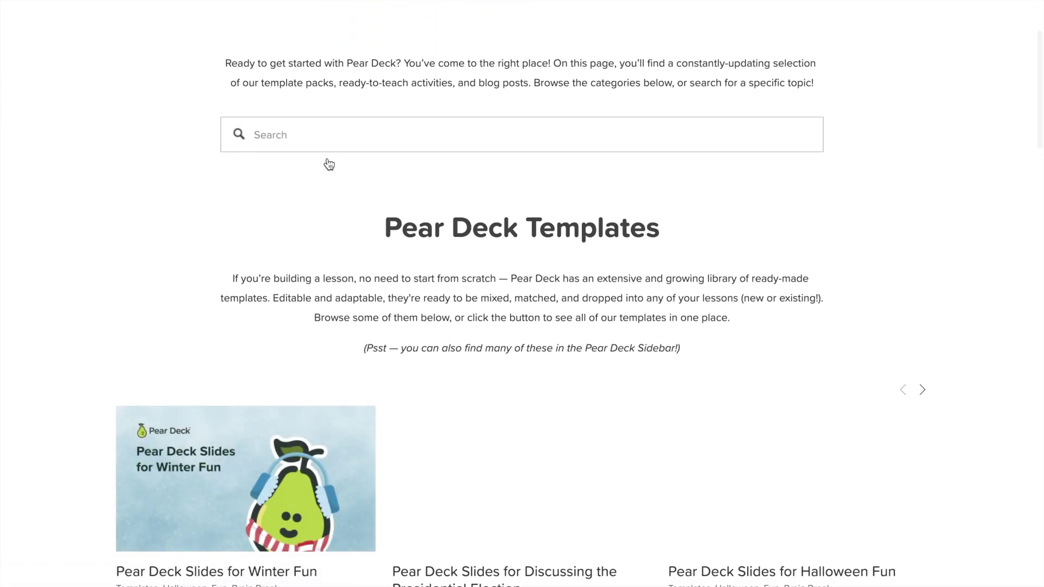
scroll(329, 163, "down", 2)
scroll(329, 163, "down", 2)
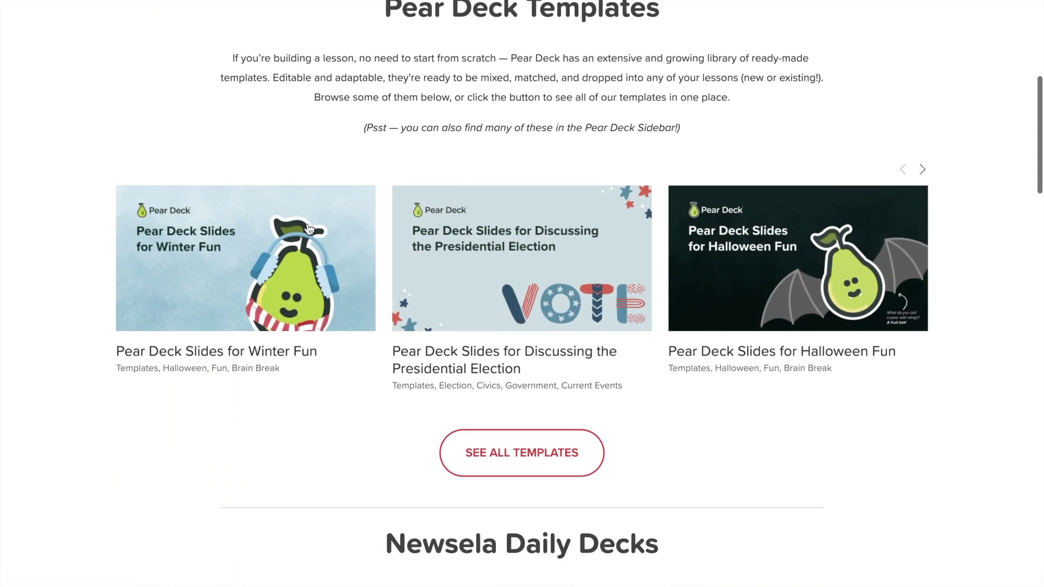
Step: Open Pear Deck Slides for Winter Fun and choose its Google Slides copy option
left_click(306, 239)
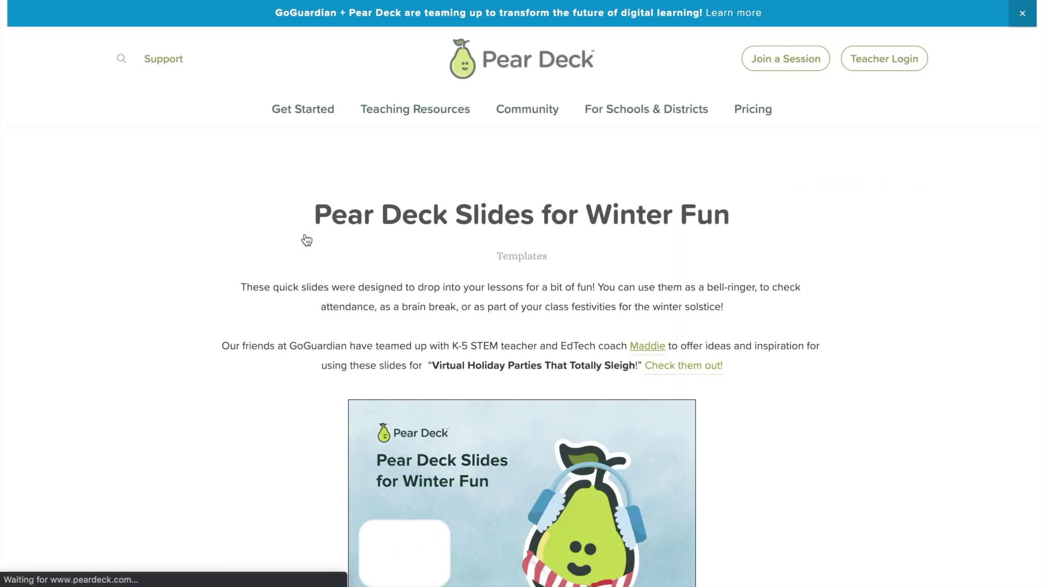
scroll(306, 240, "down", 2)
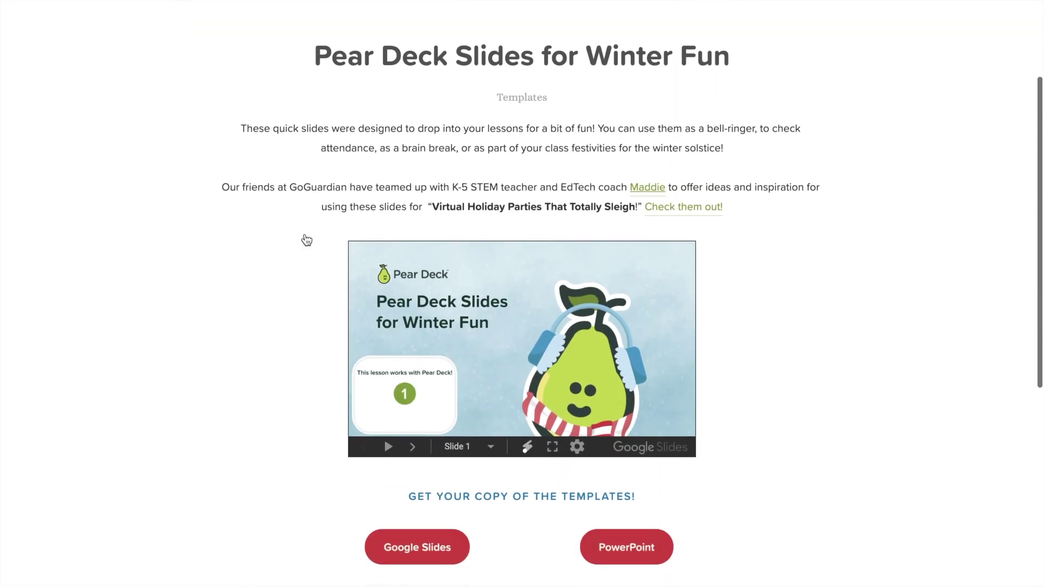
scroll(306, 239, "down", 3)
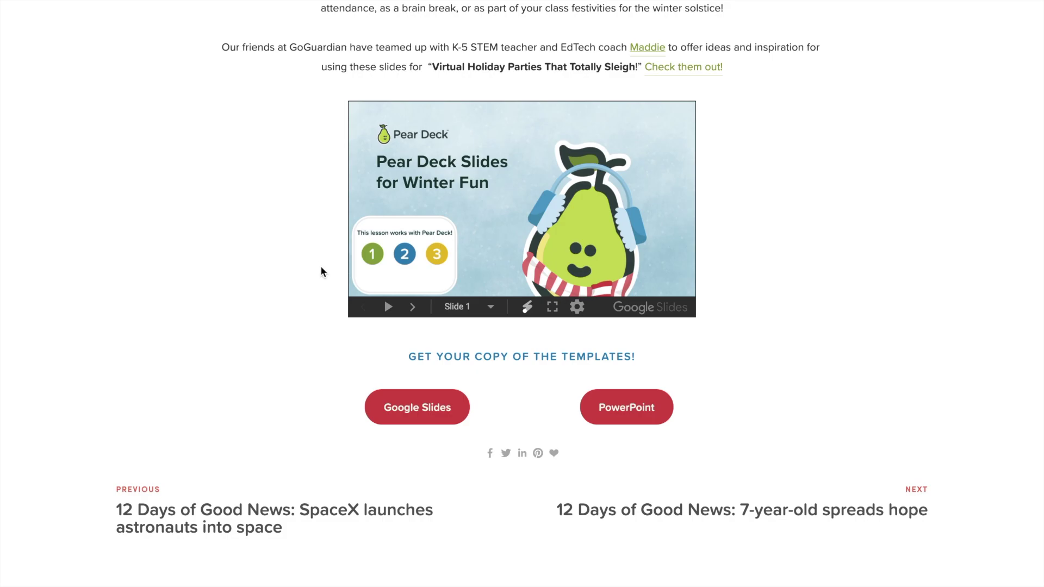
left_click(399, 402)
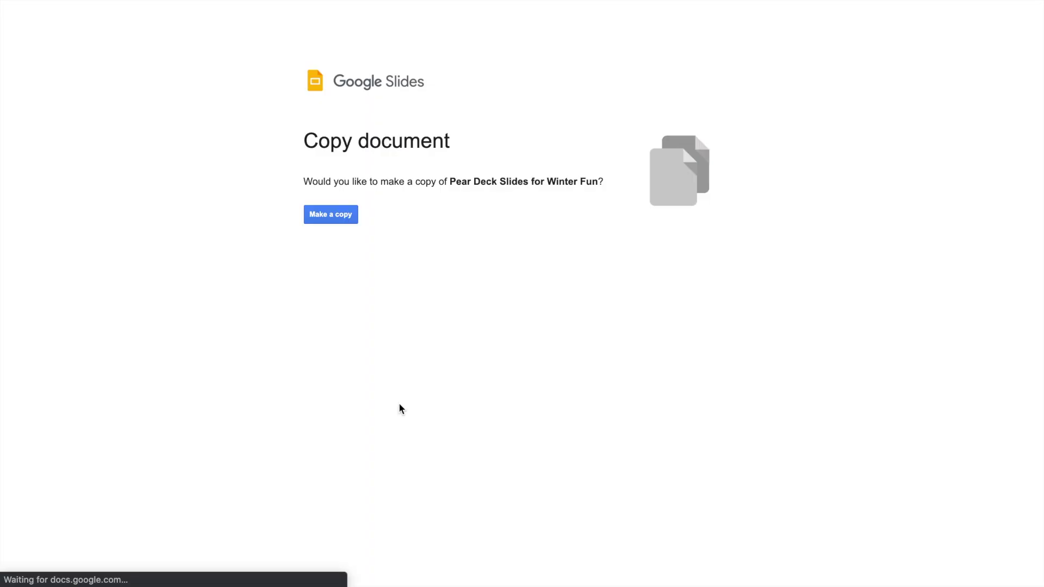
Step: Copy the Winter Fun deck and page down through slides 4–6 to the pet-choice slide
left_click(336, 214)
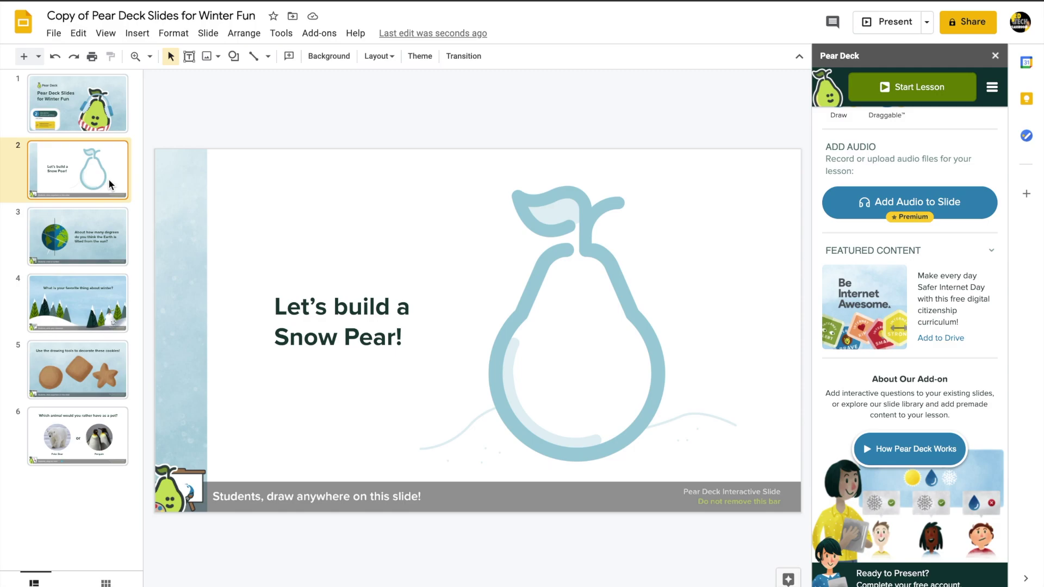
key("Down")
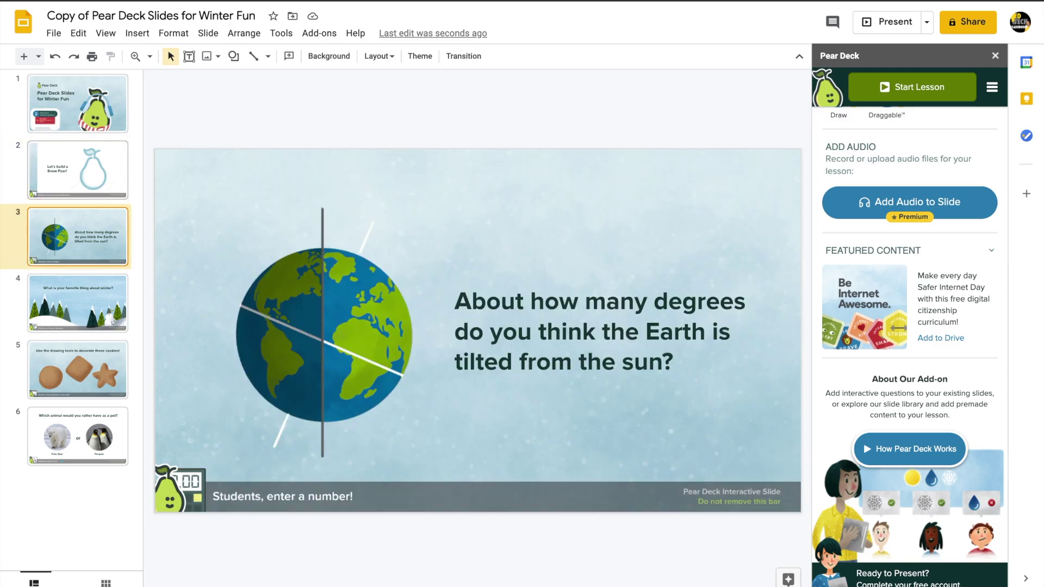
key("Down")
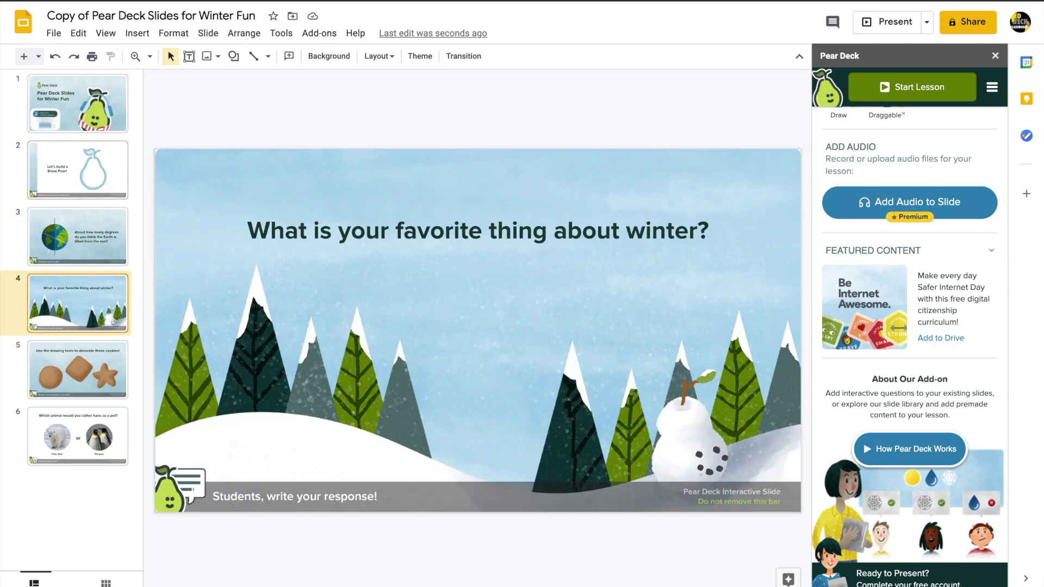
key("Down")
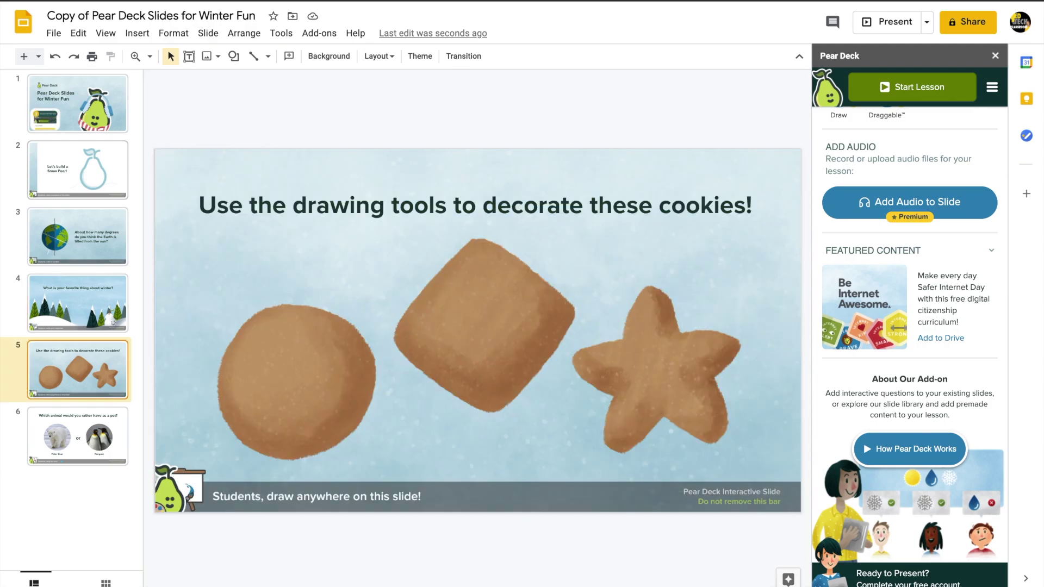
key("Down")
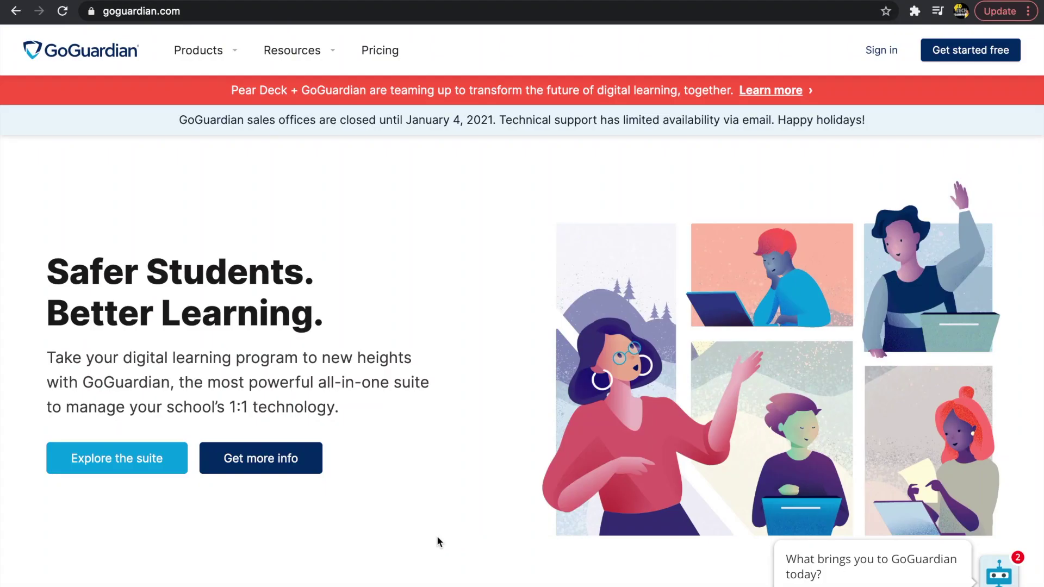
scroll(438, 542, "down", 2)
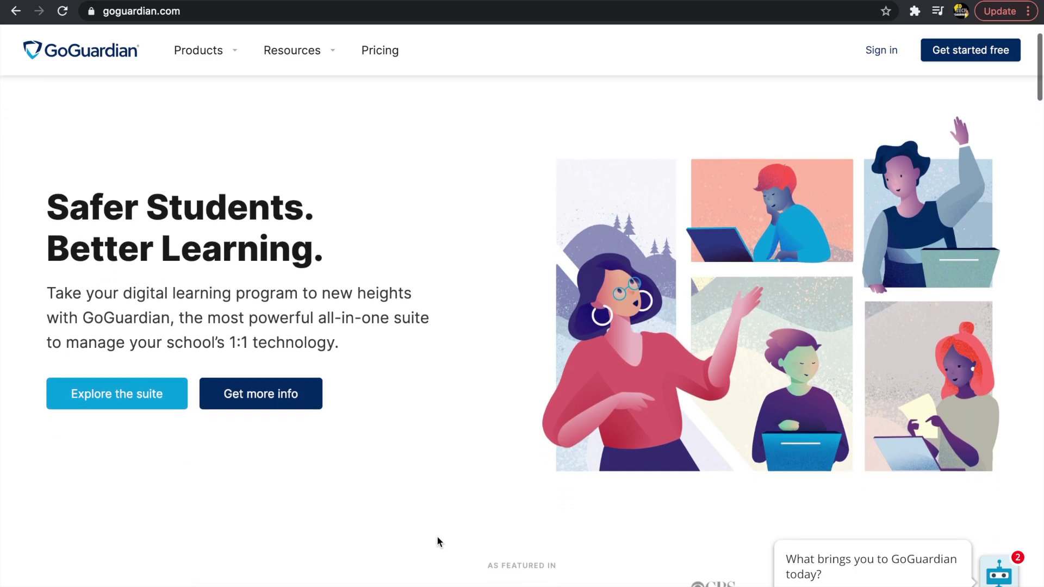
scroll(438, 540, "down", 3)
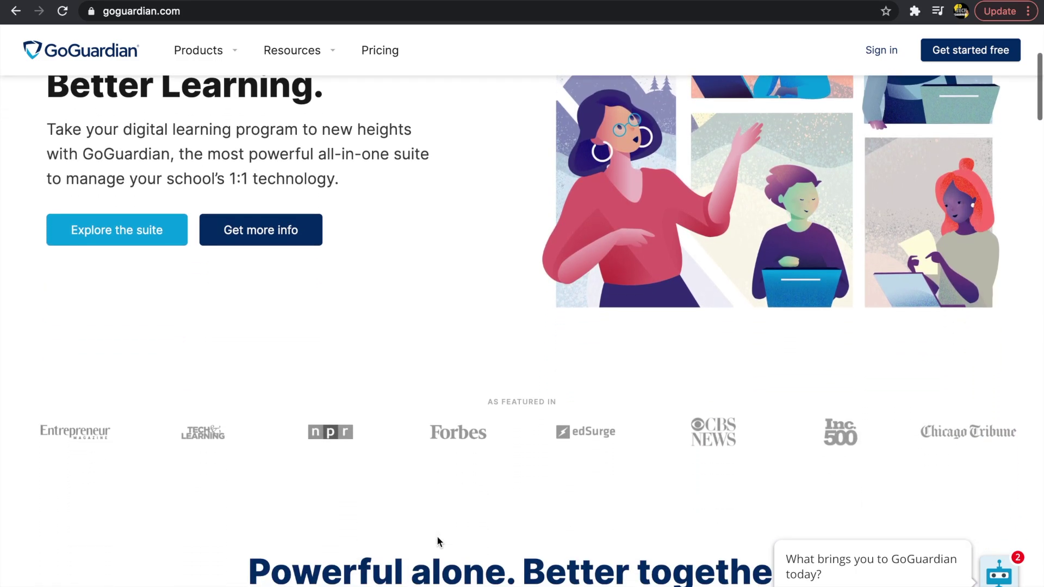
scroll(438, 539, "down", 2)
scroll(438, 540, "down", 2)
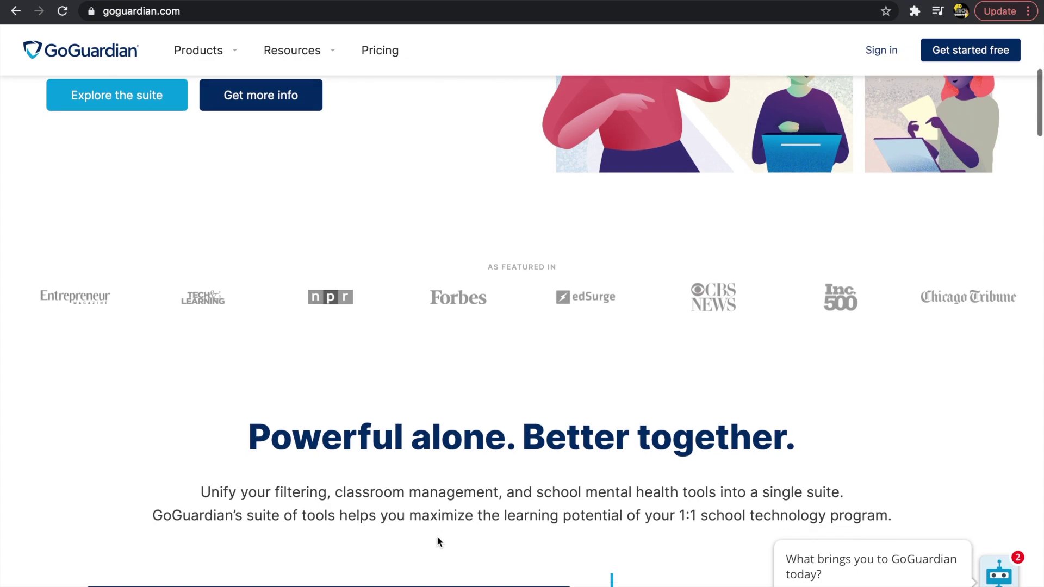
scroll(437, 541, "down", 2)
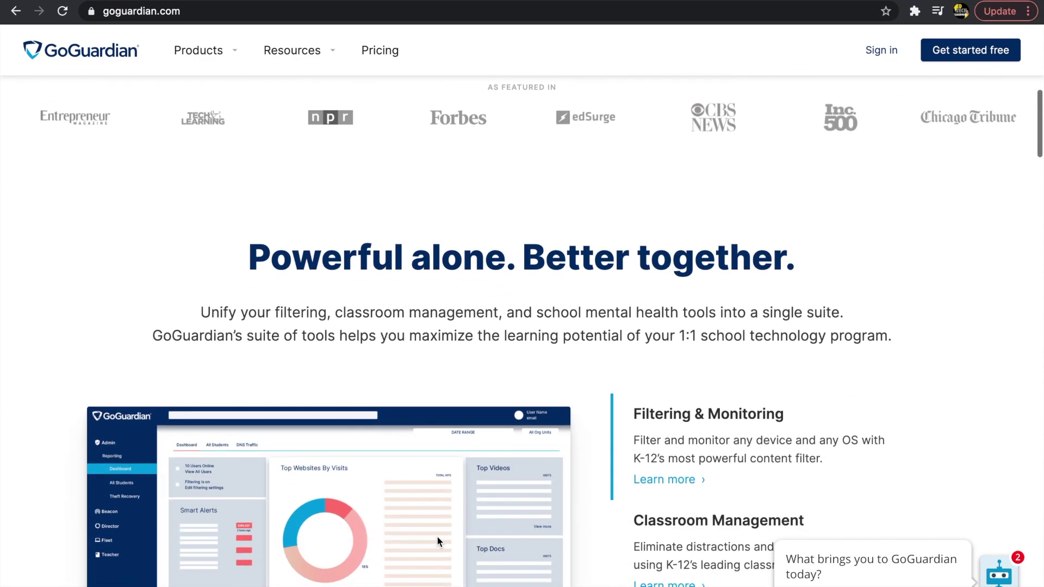
scroll(438, 541, "down", 2)
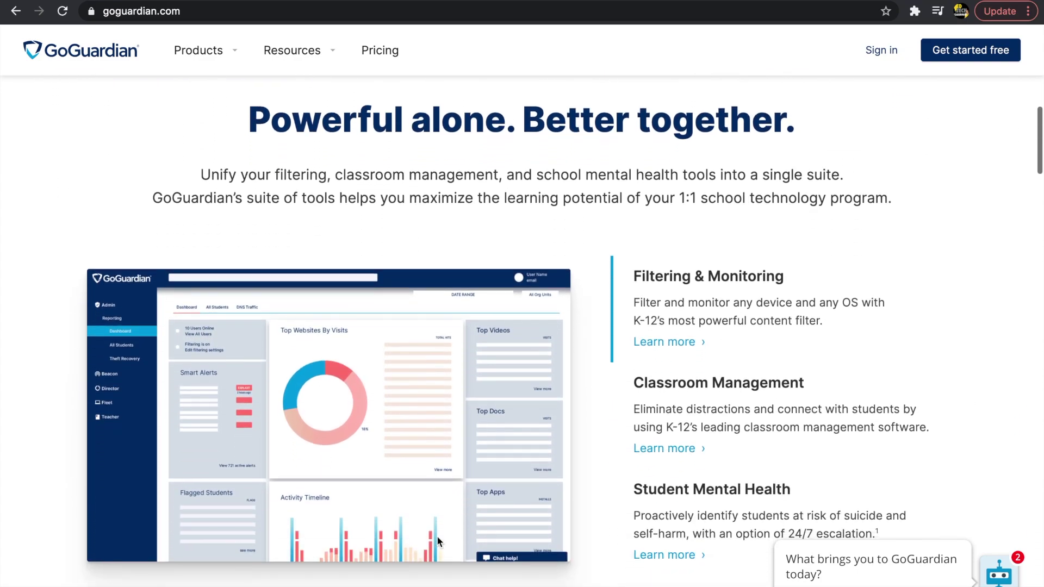
scroll(438, 540, "down", 1)
scroll(438, 540, "down", 2)
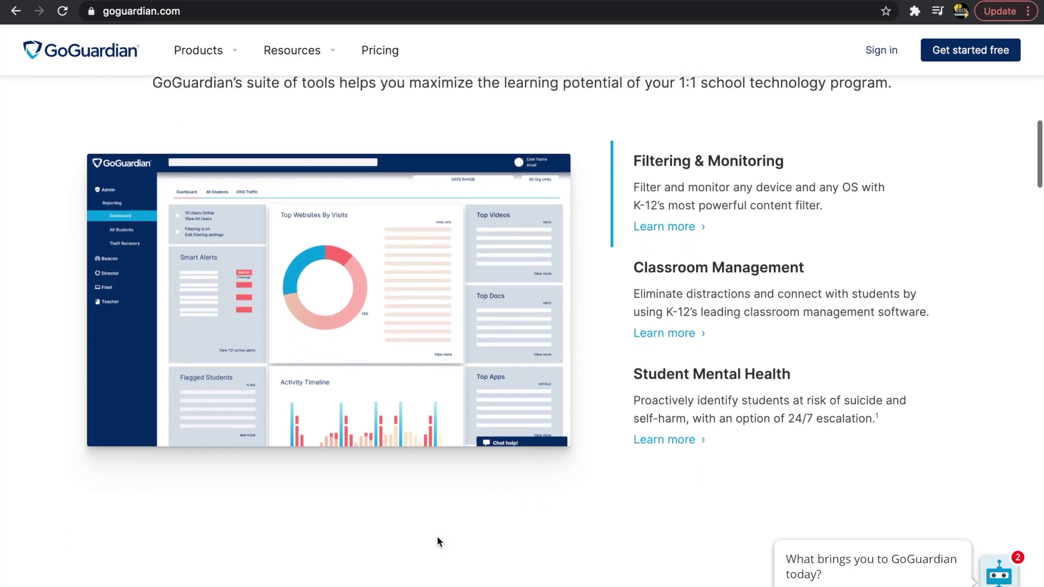
scroll(438, 541, "down", 2)
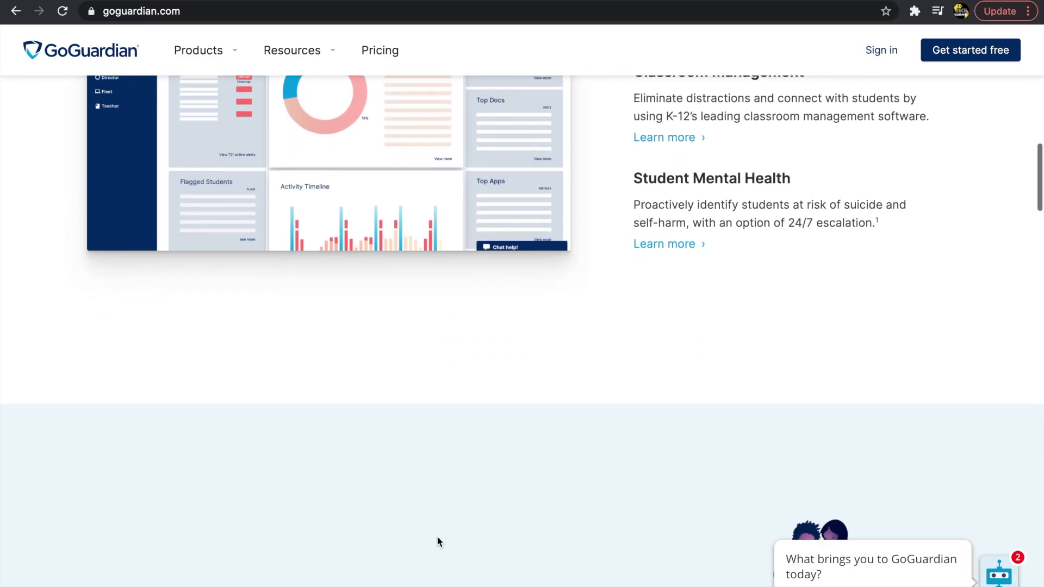
scroll(438, 541, "down", 1)
scroll(437, 538, "down", 1)
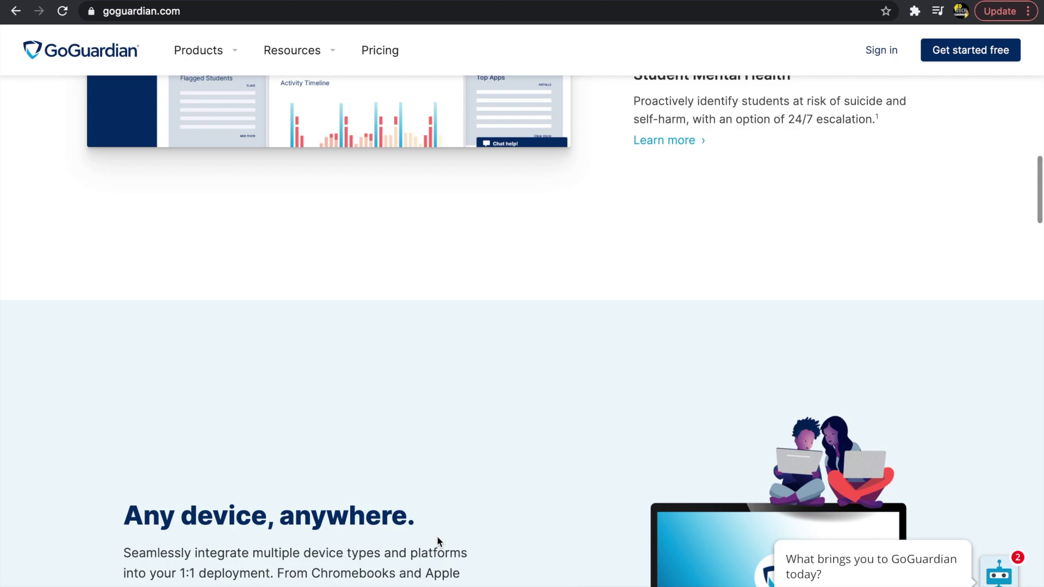
scroll(438, 538, "down", 2)
scroll(439, 541, "down", 2)
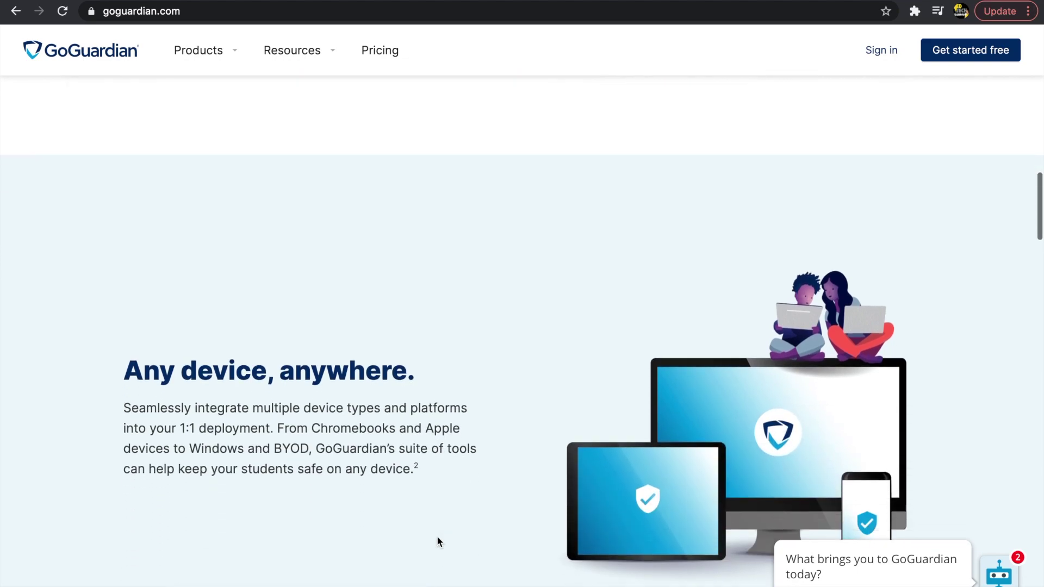
scroll(438, 538, "down", 2)
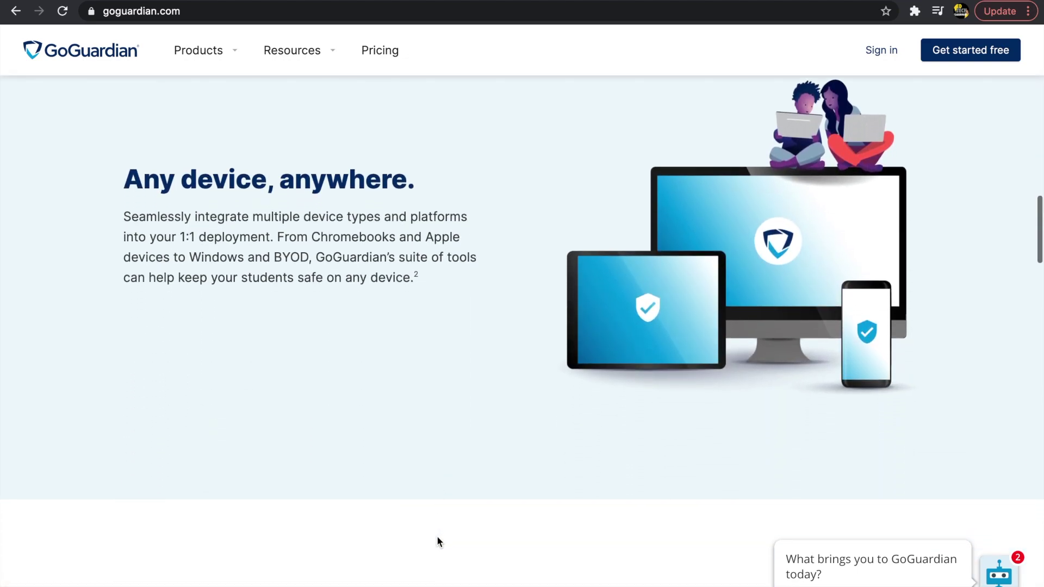
scroll(438, 538, "down", 1)
scroll(439, 541, "down", 3)
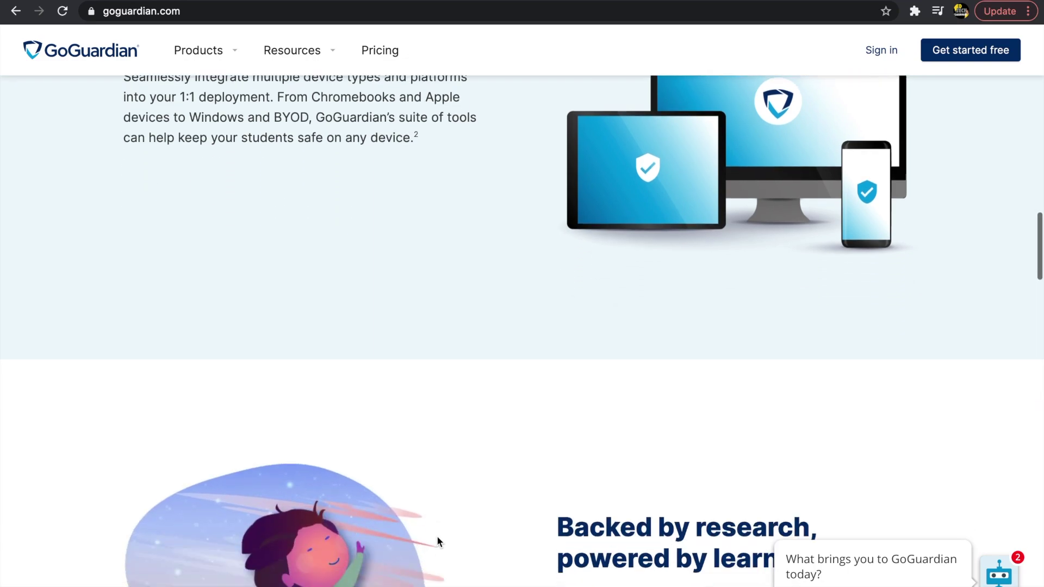
scroll(439, 542, "down", 2)
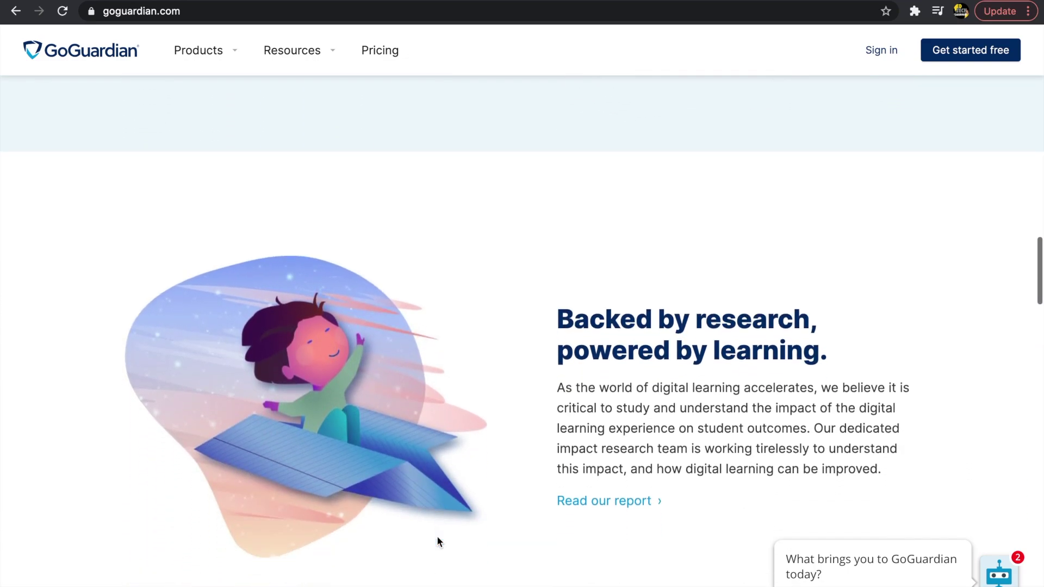
scroll(440, 542, "down", 1)
scroll(438, 539, "down", 3)
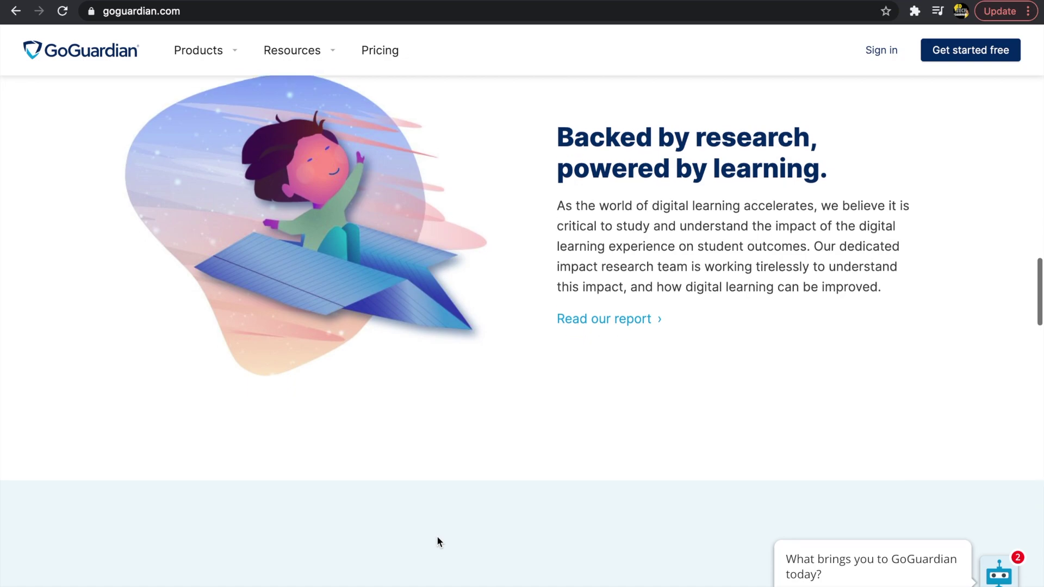
scroll(438, 540, "down", 3)
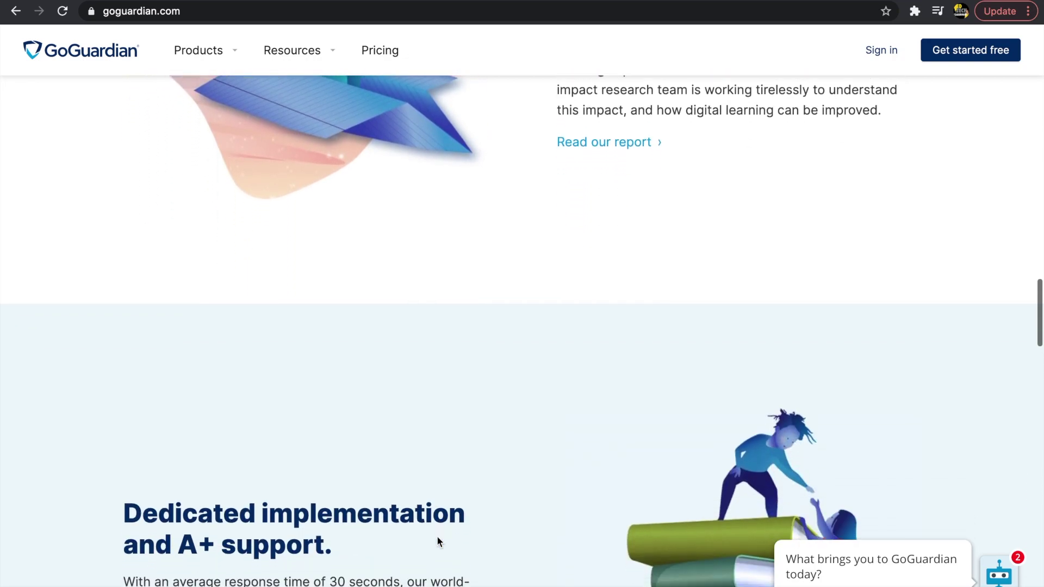
scroll(438, 538, "down", 5)
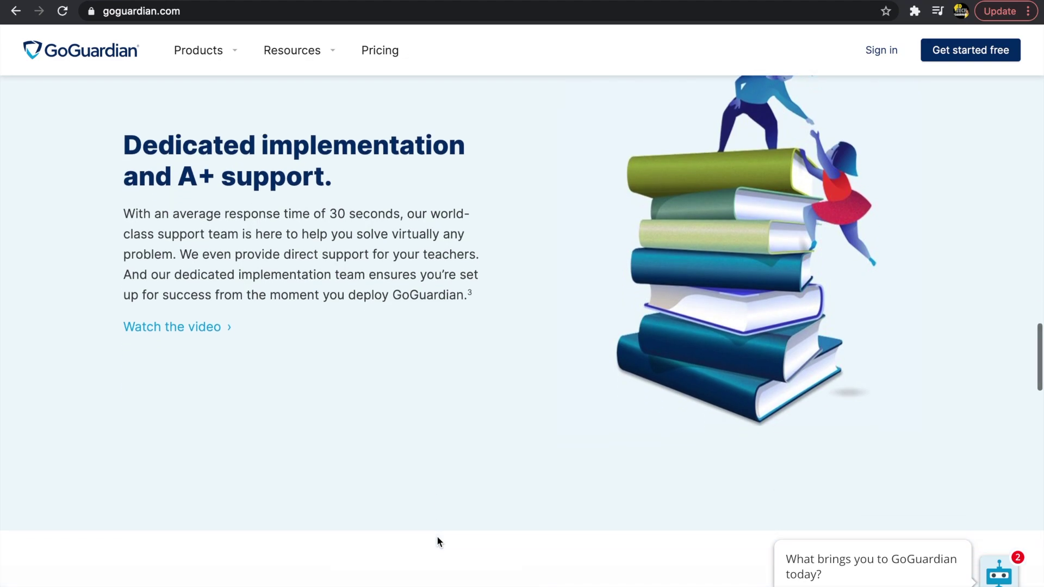
scroll(438, 537, "down", 4)
scroll(437, 540, "down", 5)
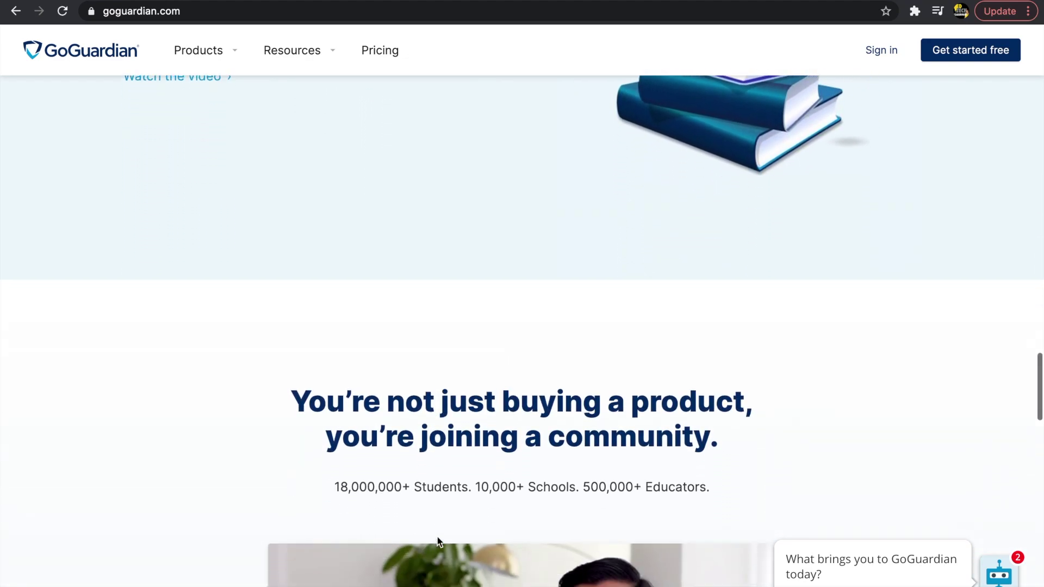
scroll(438, 542, "down", 3)
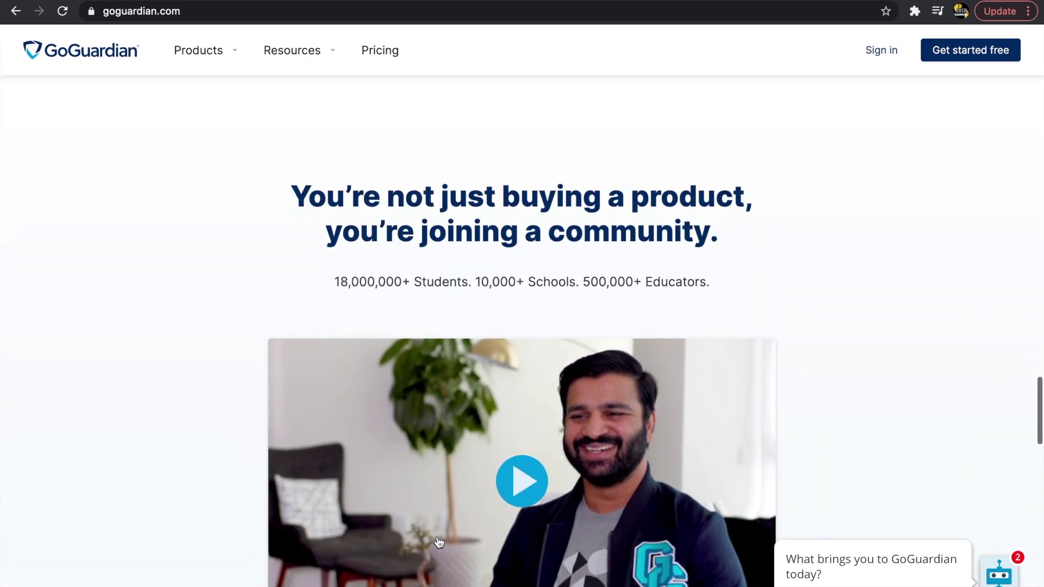
scroll(439, 542, "down", 5)
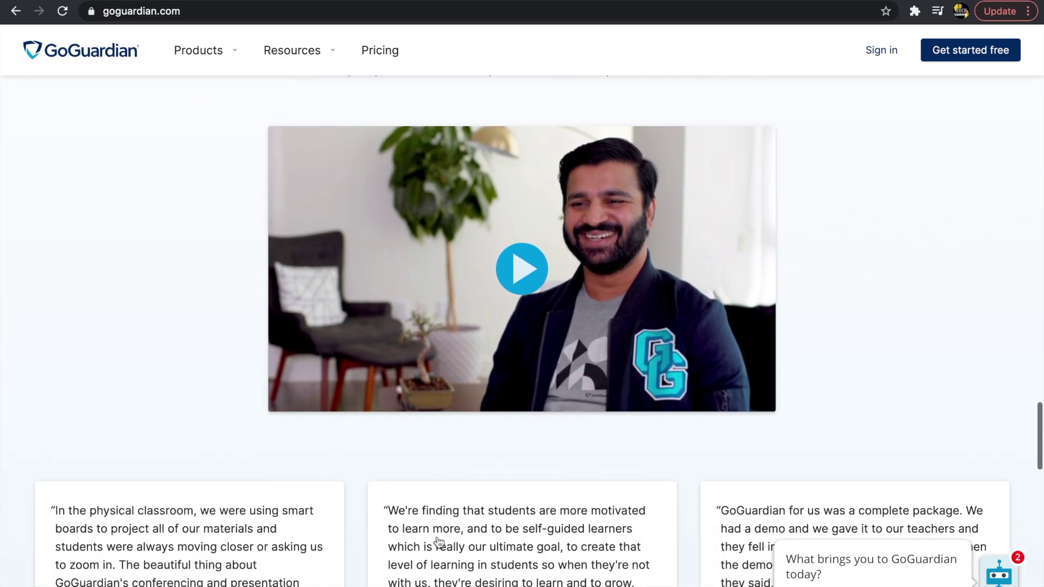
scroll(436, 536, "down", 4)
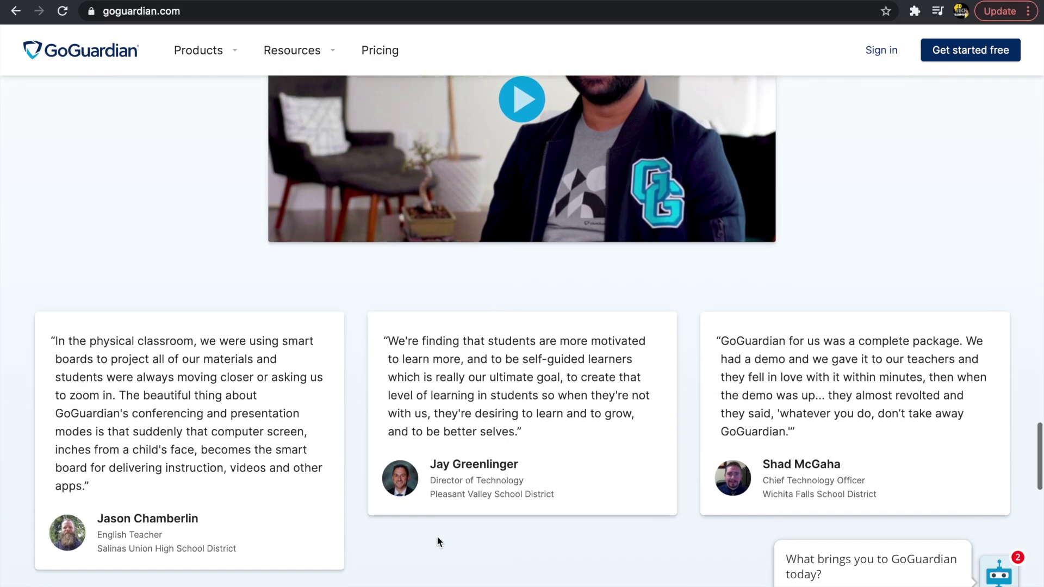
scroll(437, 538, "down", 5)
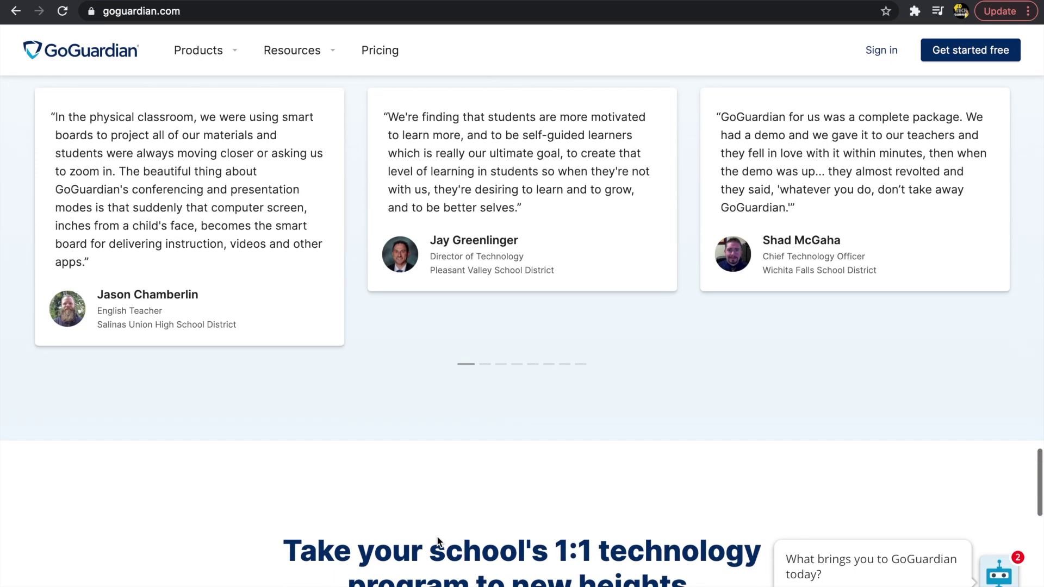
scroll(438, 541, "down", 4)
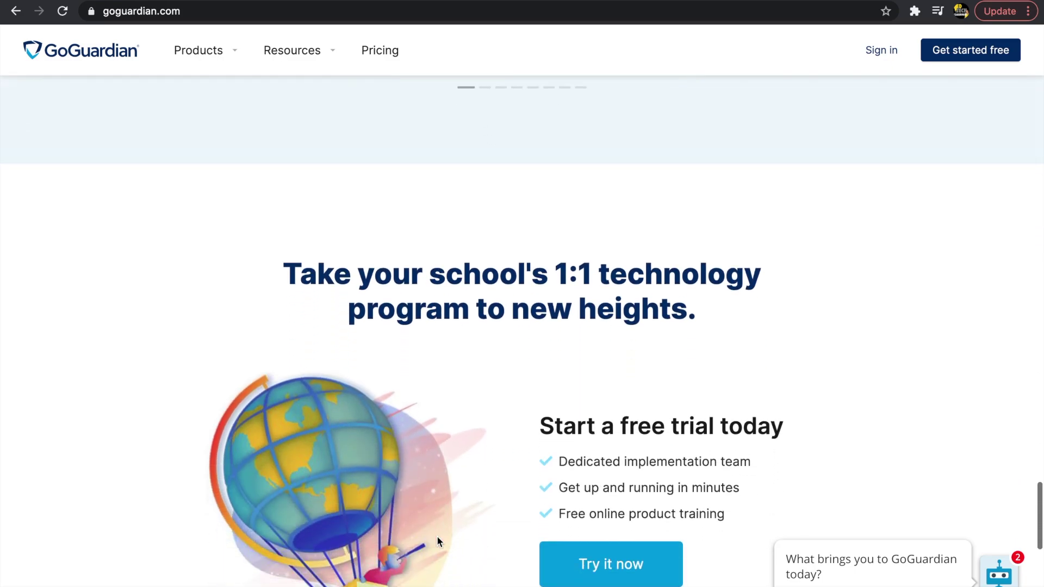
scroll(437, 540, "down", 1)
scroll(438, 540, "down", 3)
scroll(438, 540, "down", 3)
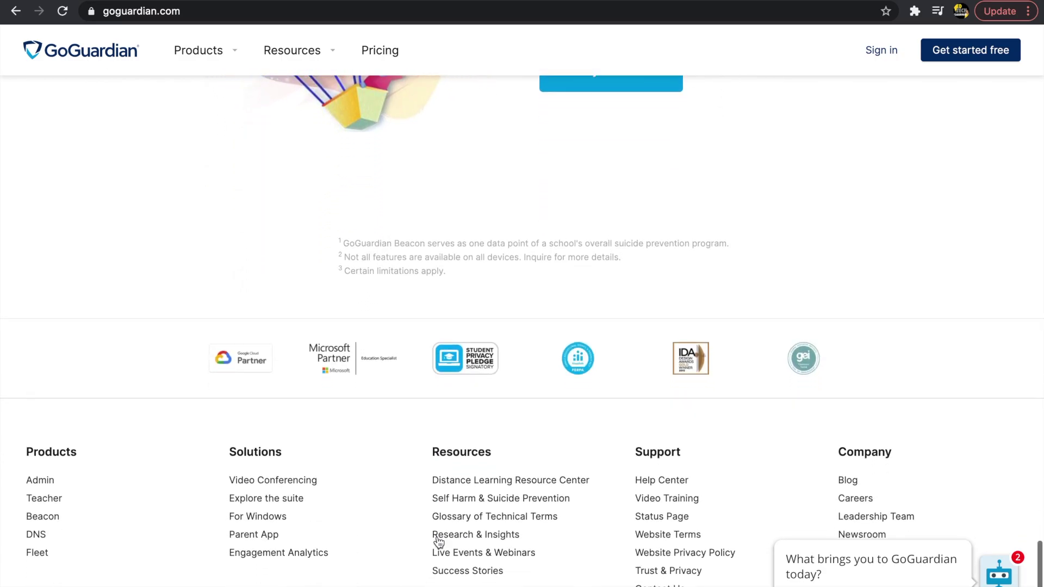
scroll(439, 541, "up", 15)
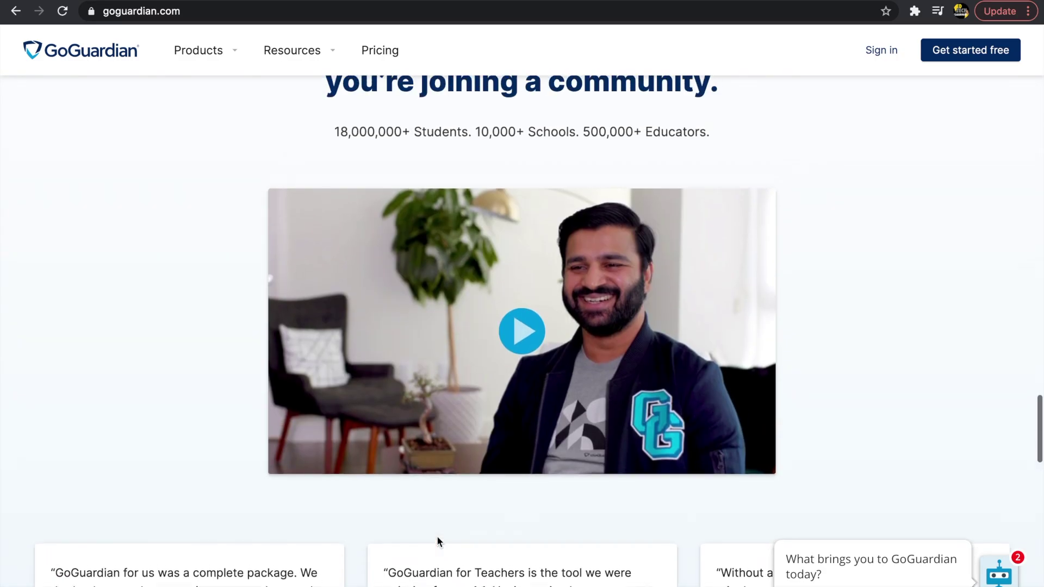
left_click(523, 376)
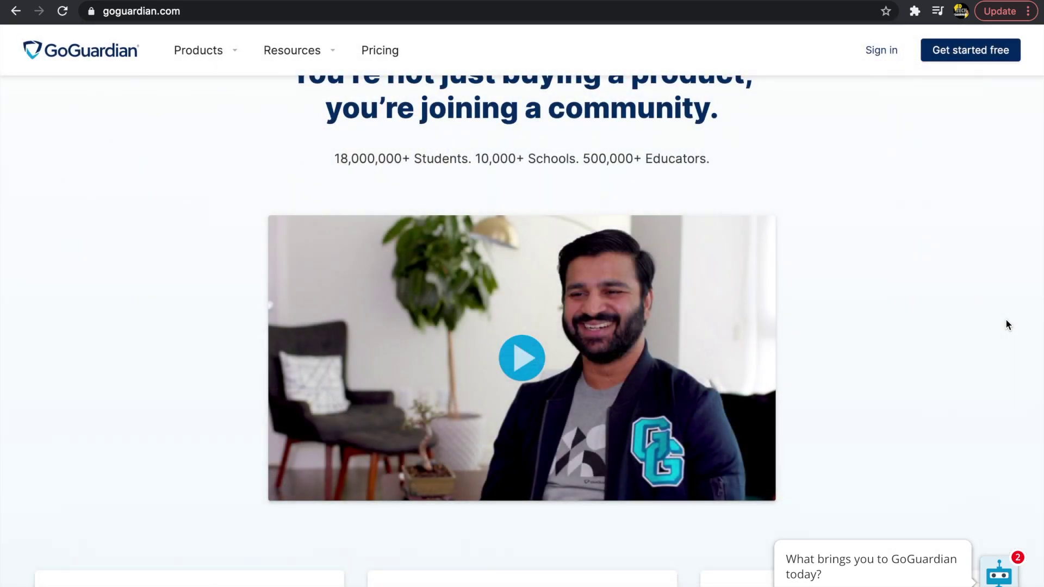
Step: Open GoGuardian's Teacher product page from the Products menu and scroll down it
mouse_move(228, 47)
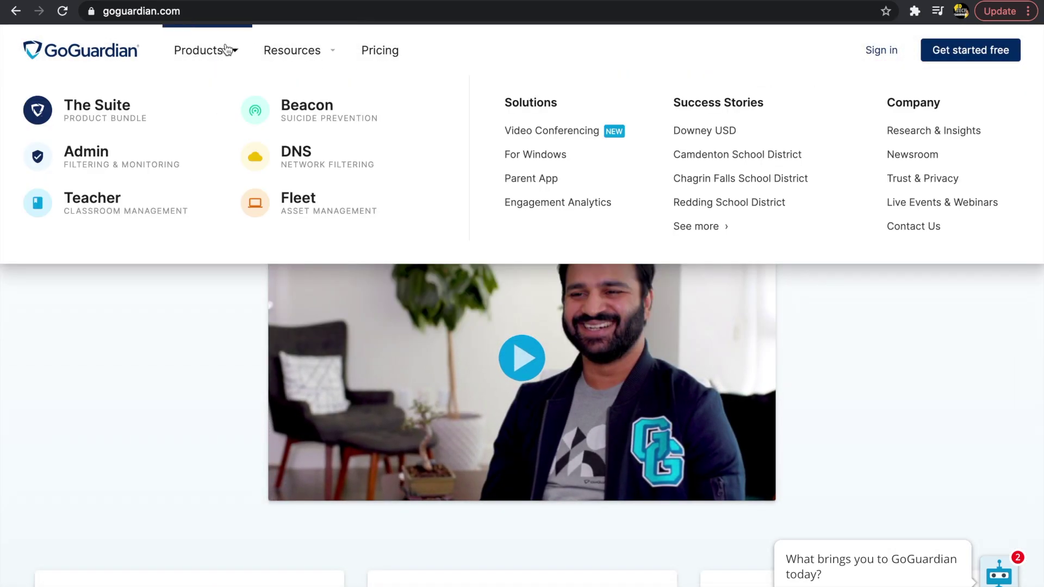
left_click(177, 210)
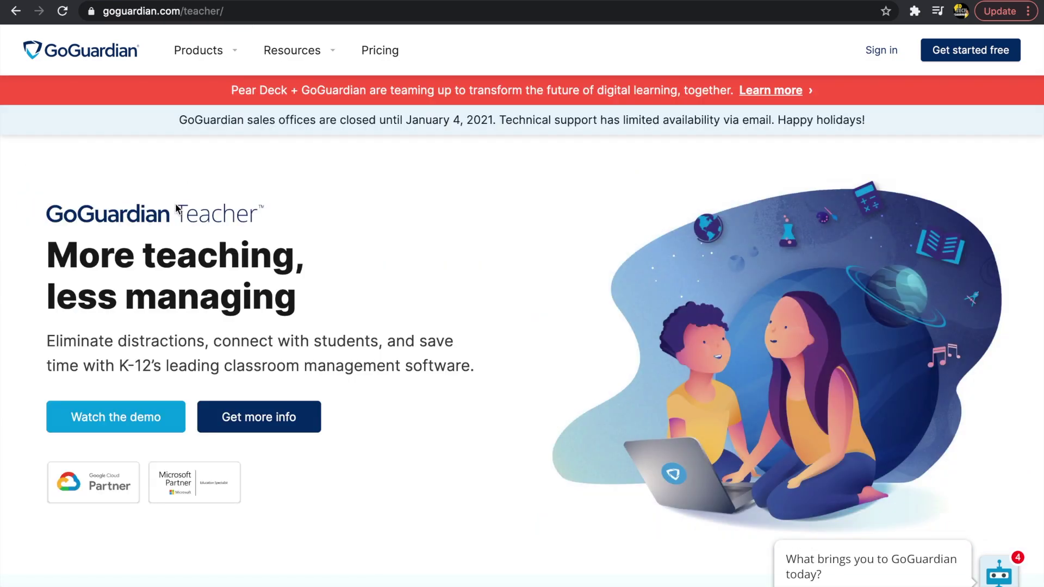
scroll(176, 209, "down", 4)
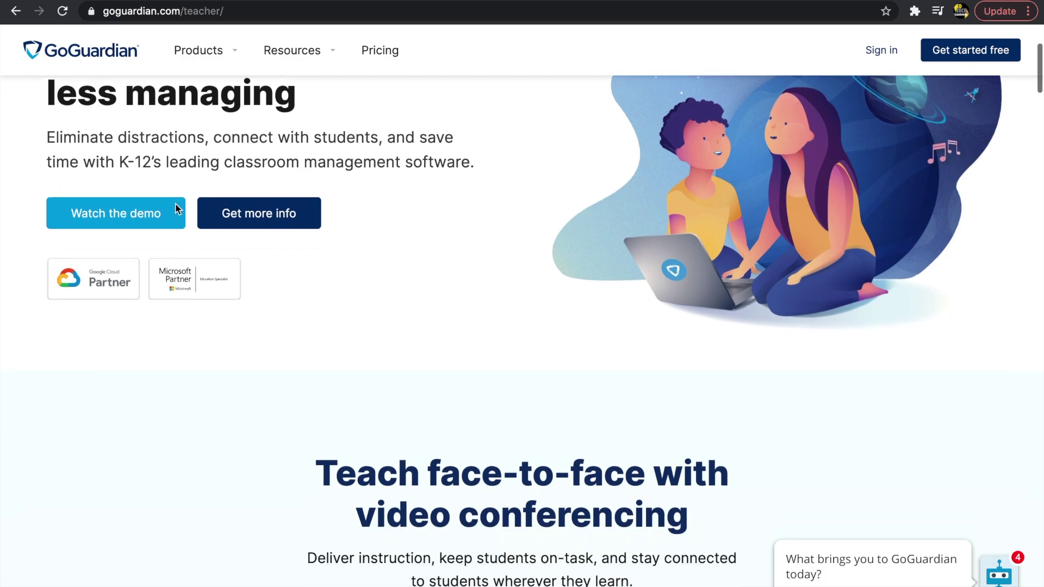
scroll(175, 204, "down", 5)
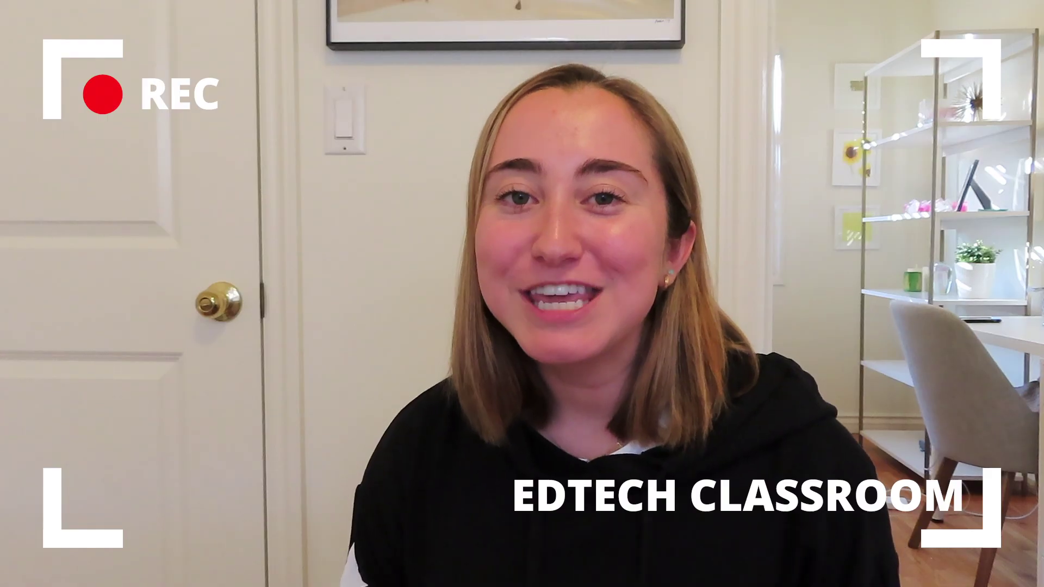